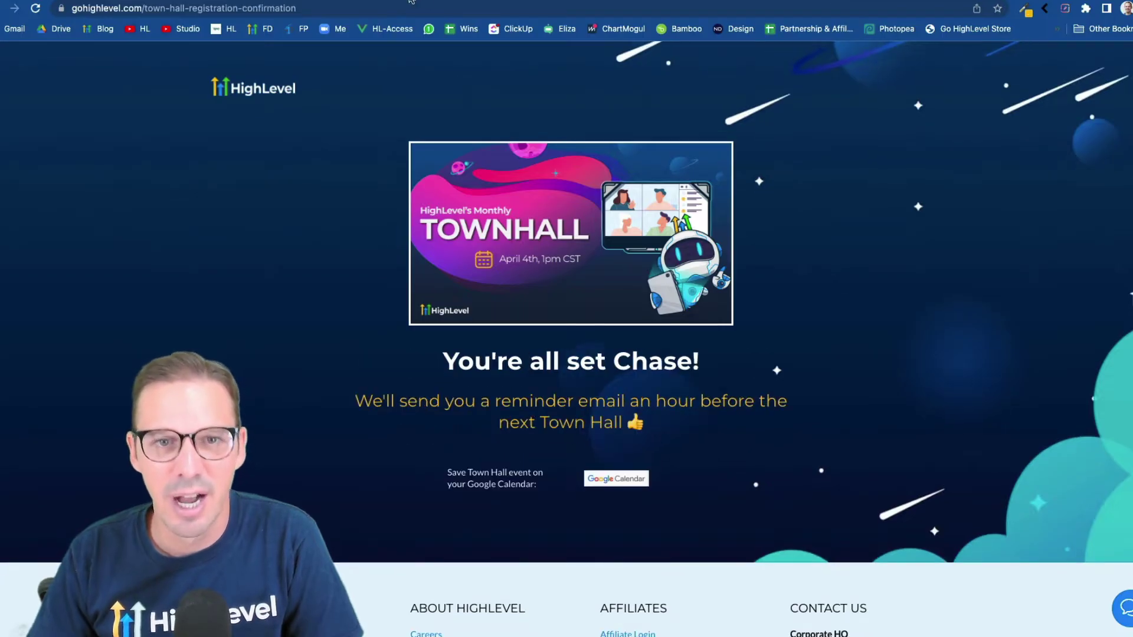
Switch to the tab showing the HL Town Hall 1hr Reminder email in the email builder
click(412, 1)
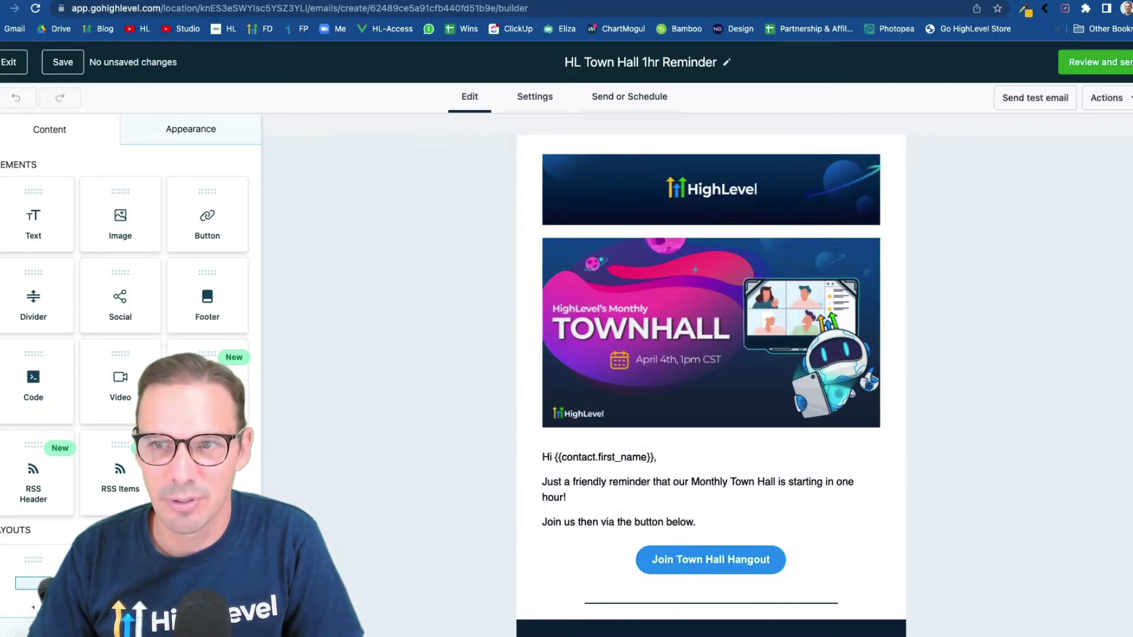
Switch to the tab with the empty Town Hall Reminders workflow draft
click(1033, 3)
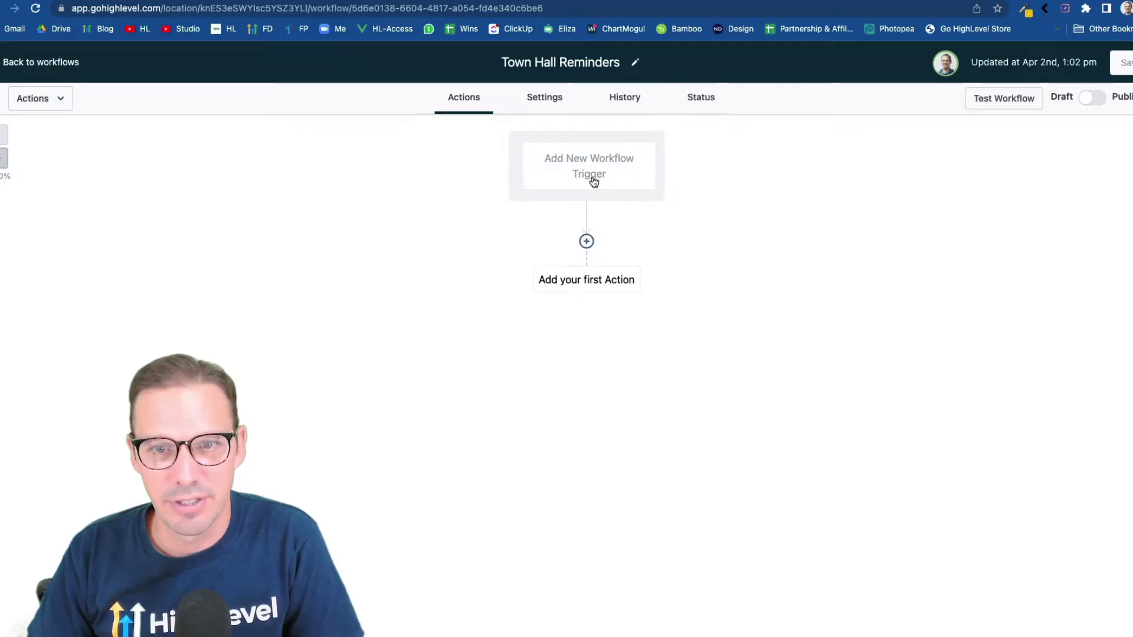
Add a Trigger Link Clicked trigger filtered to the Subscribe - Town Hall link
click(605, 181)
click(809, 281)
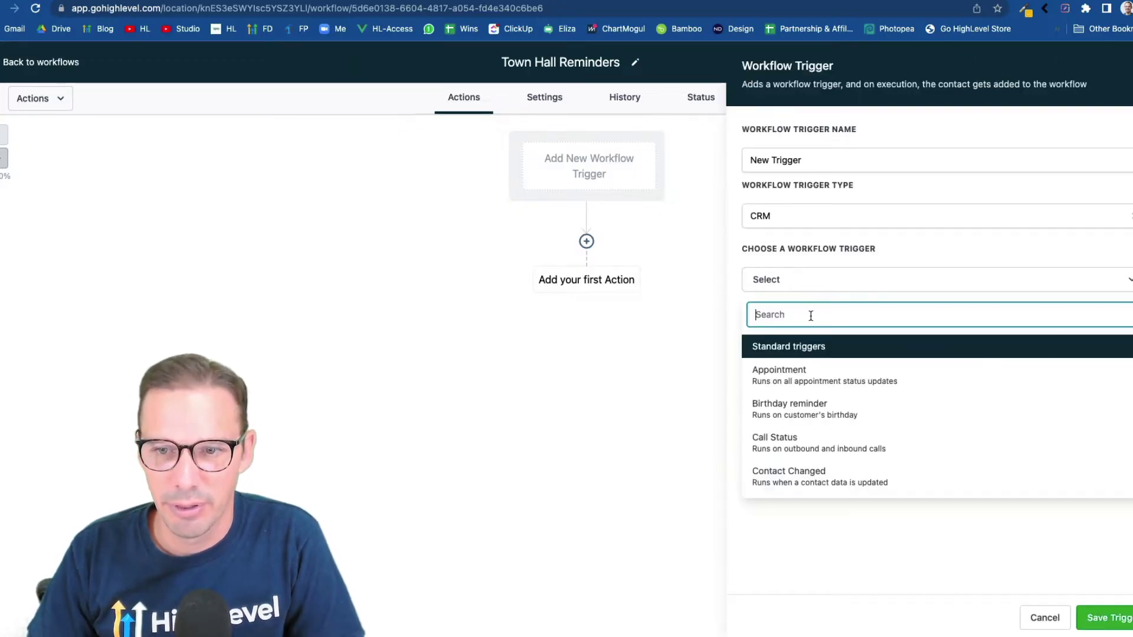
text(trigg)
click(808, 368)
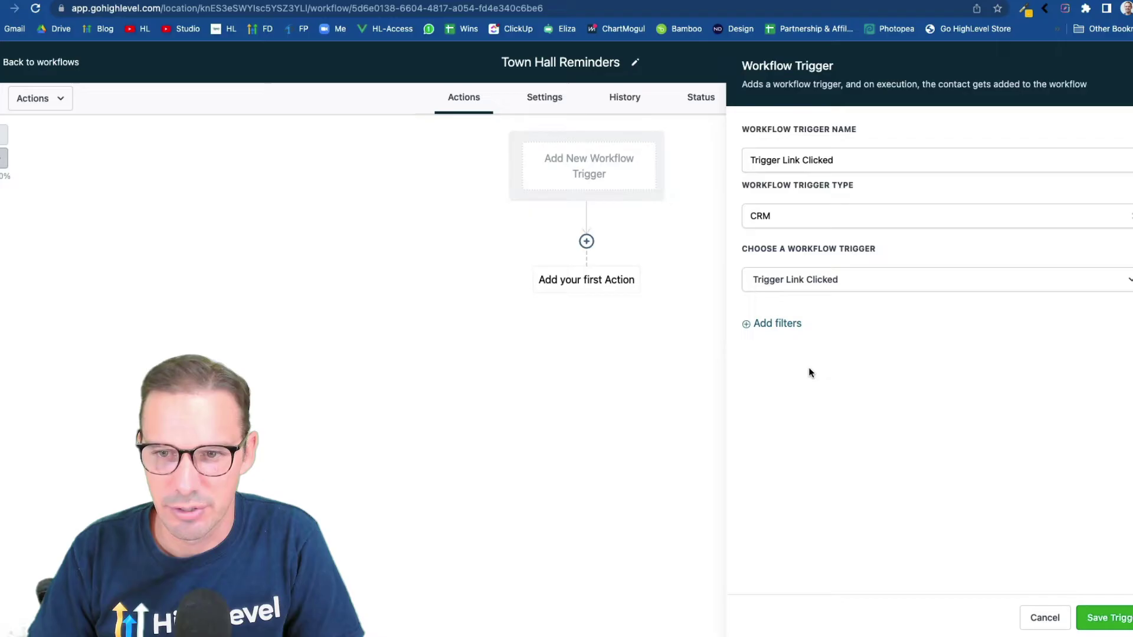
click(778, 323)
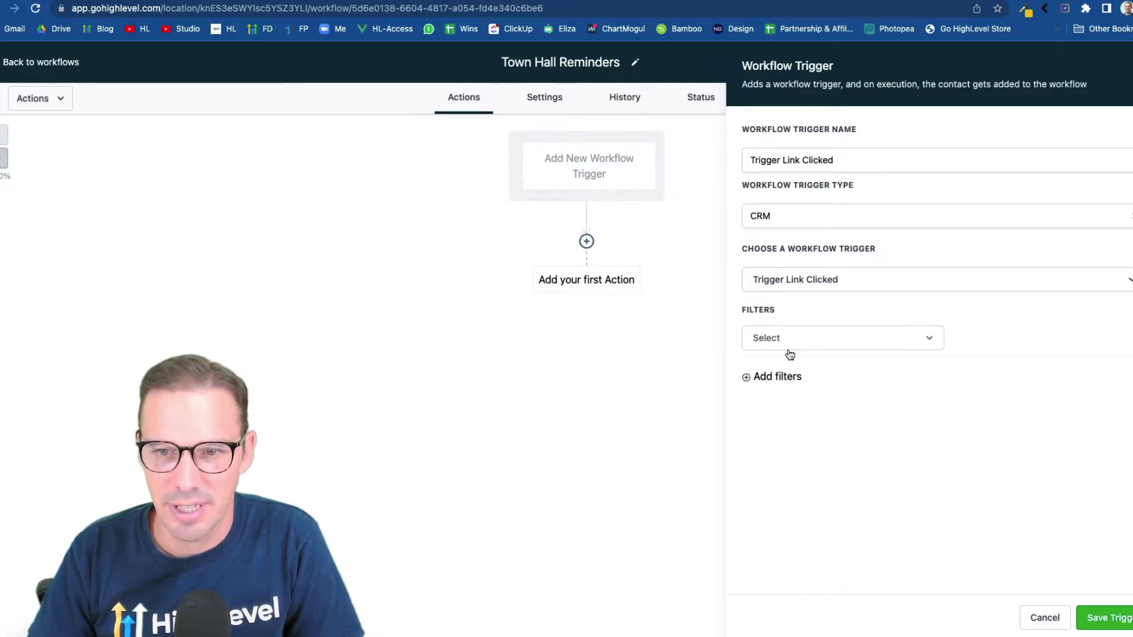
click(789, 345)
click(775, 428)
click(992, 340)
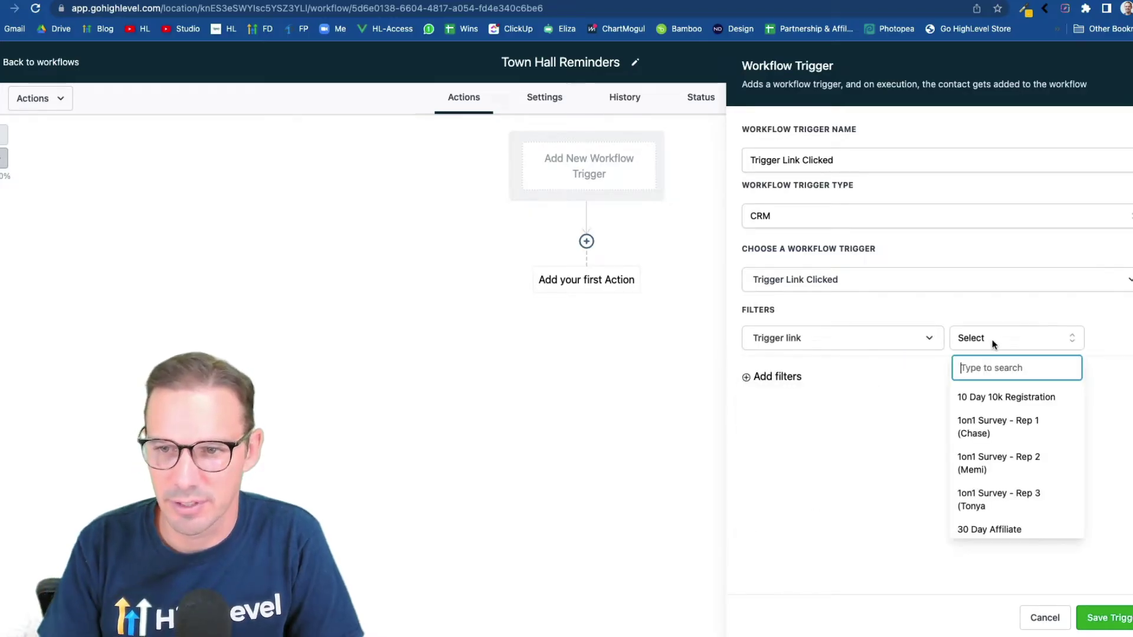
text(sub)
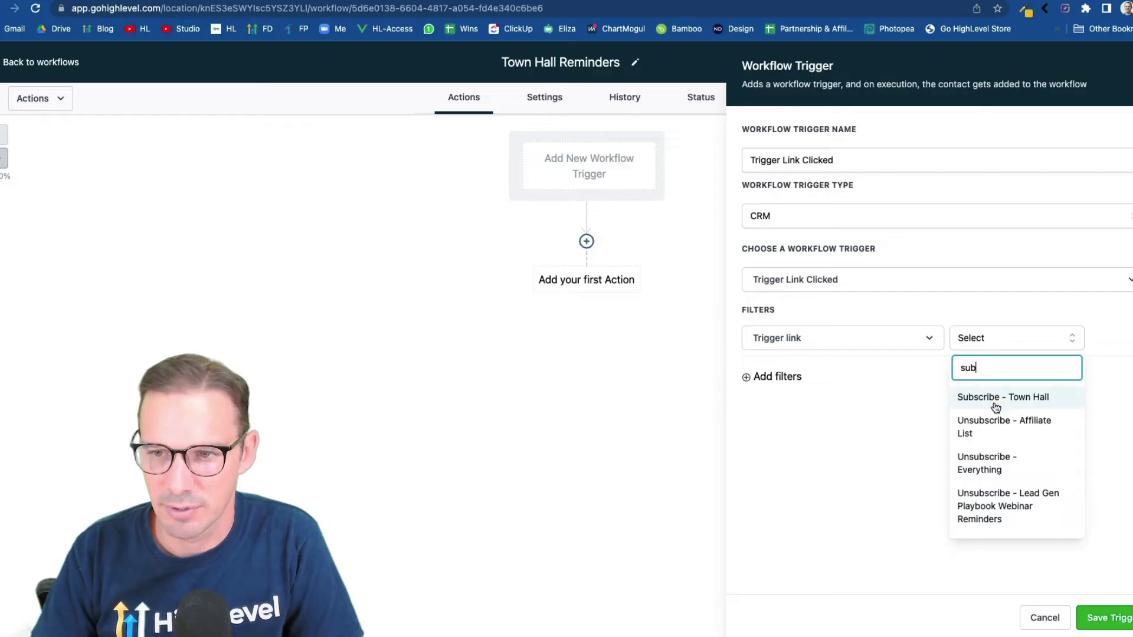
click(996, 397)
Rename the trigger to 'Subscribe To Town Hall Trigger Link Clicked' and save it
click(749, 160)
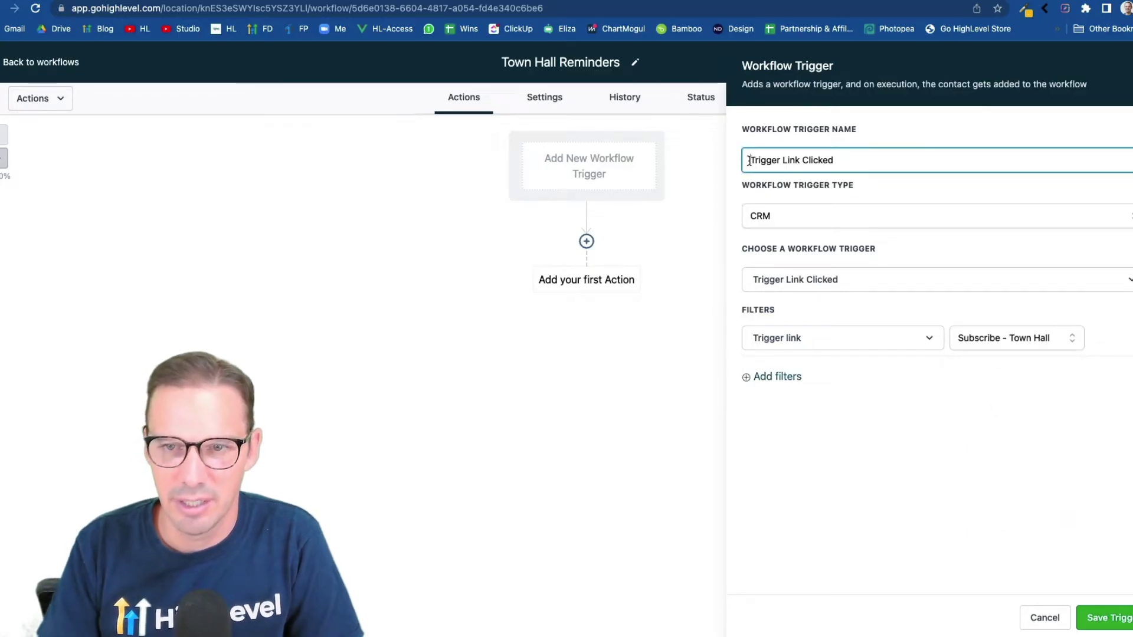
text(Subsc)
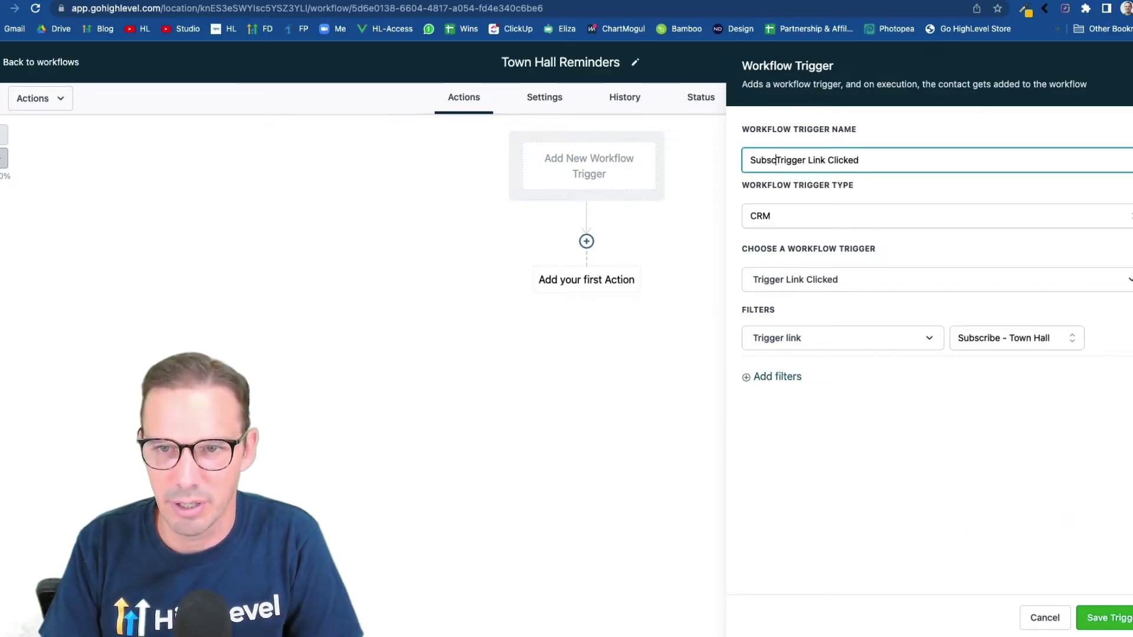
text(ribed to)
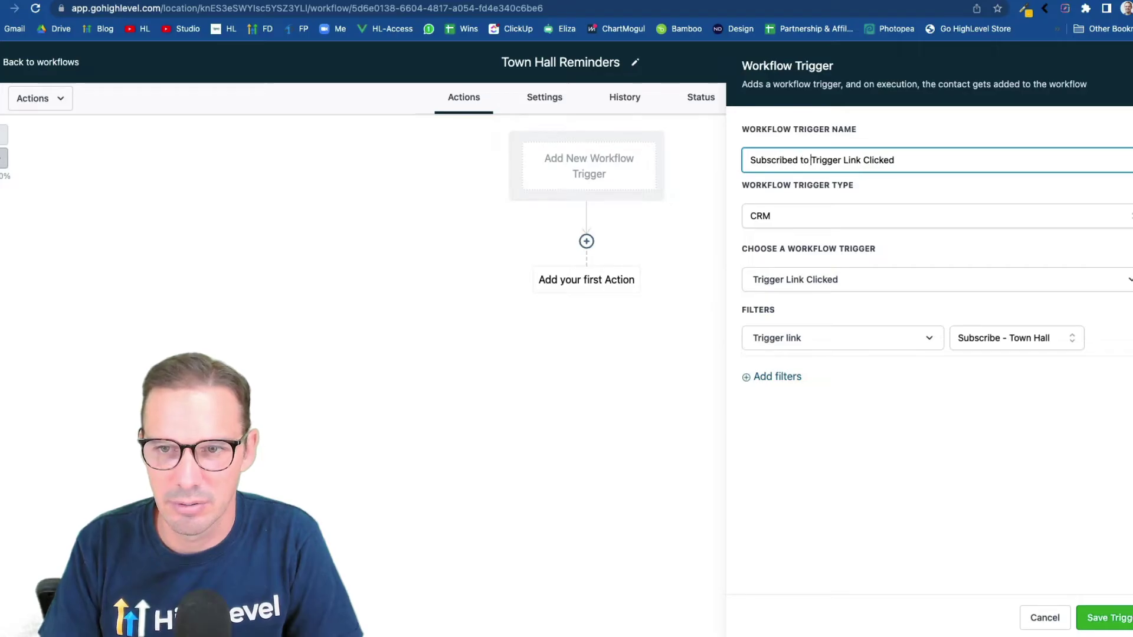
key(BackSpace)
key(BackSpace)
key(BackSpace)
key(BackSpace)
text(To w)
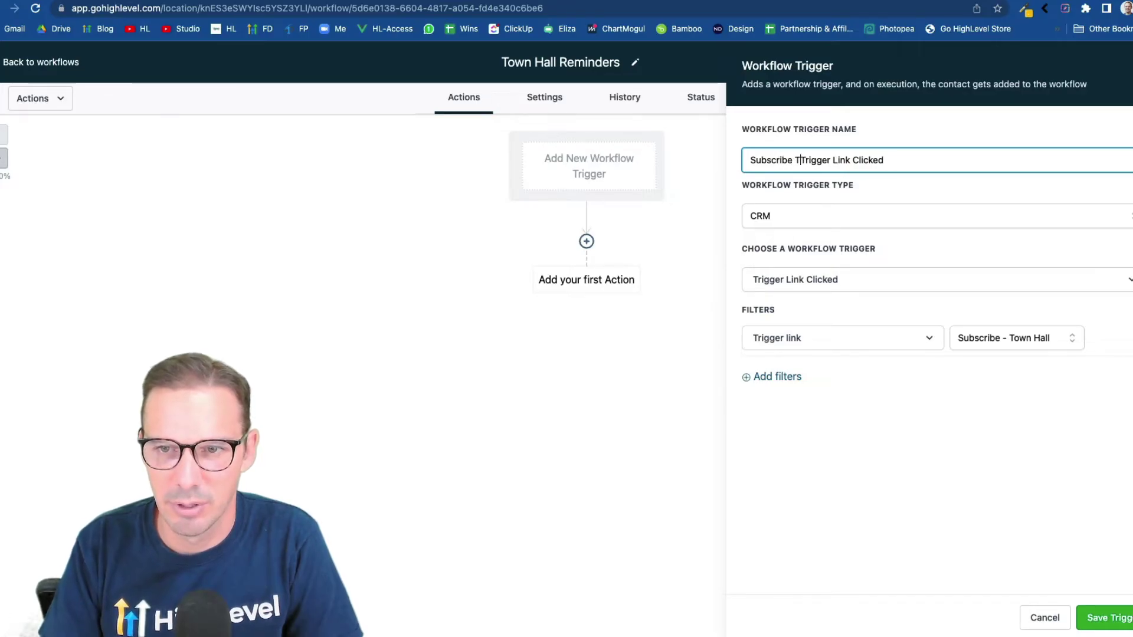
key(BackSpace)
text(Town Hall)
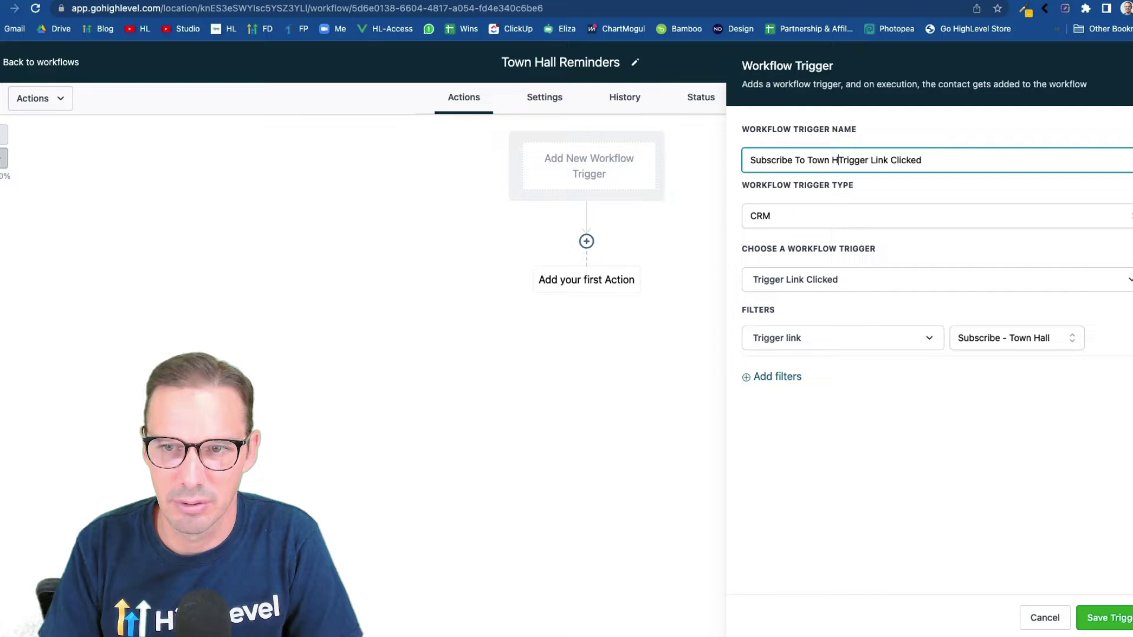
click(1098, 617)
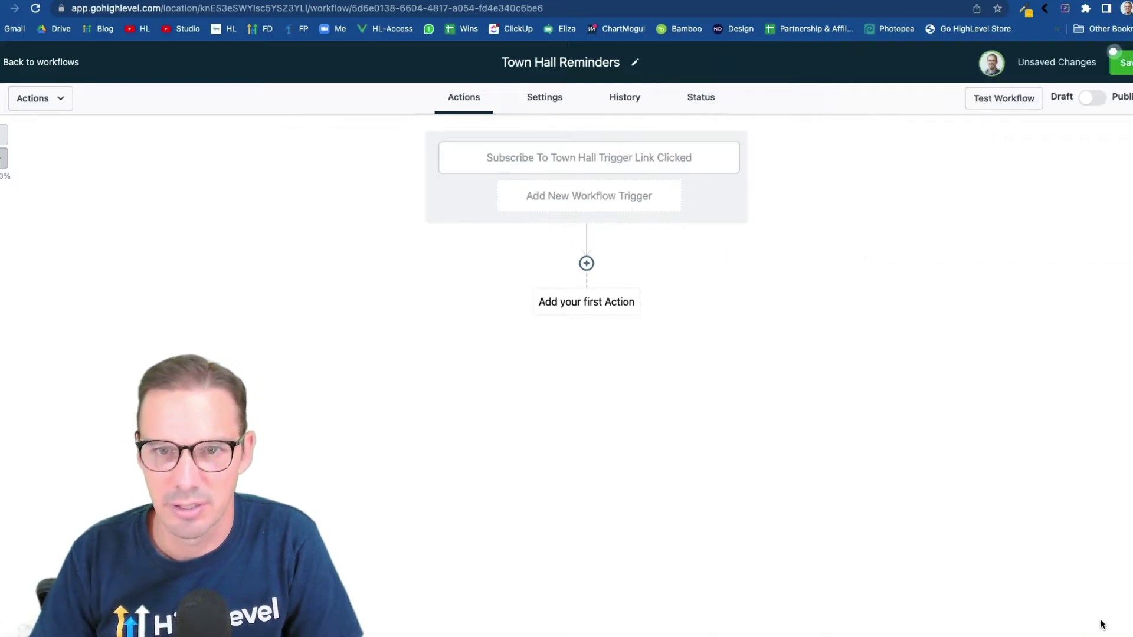
Add a Form Submitted trigger filtered to the Townhall Register form
click(608, 209)
click(807, 282)
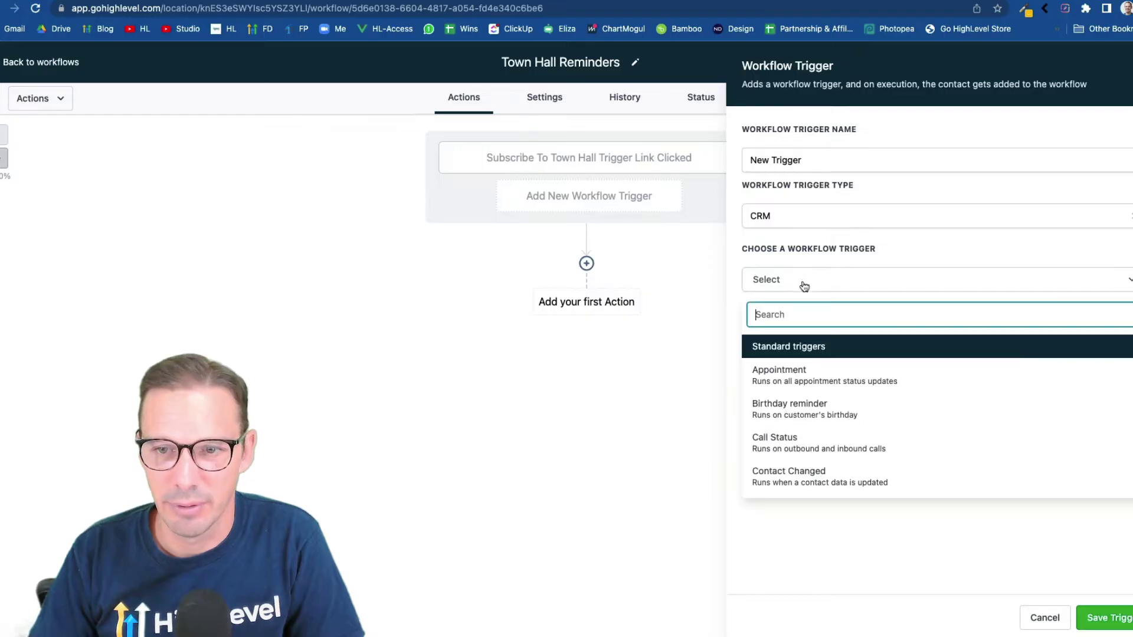
text(form)
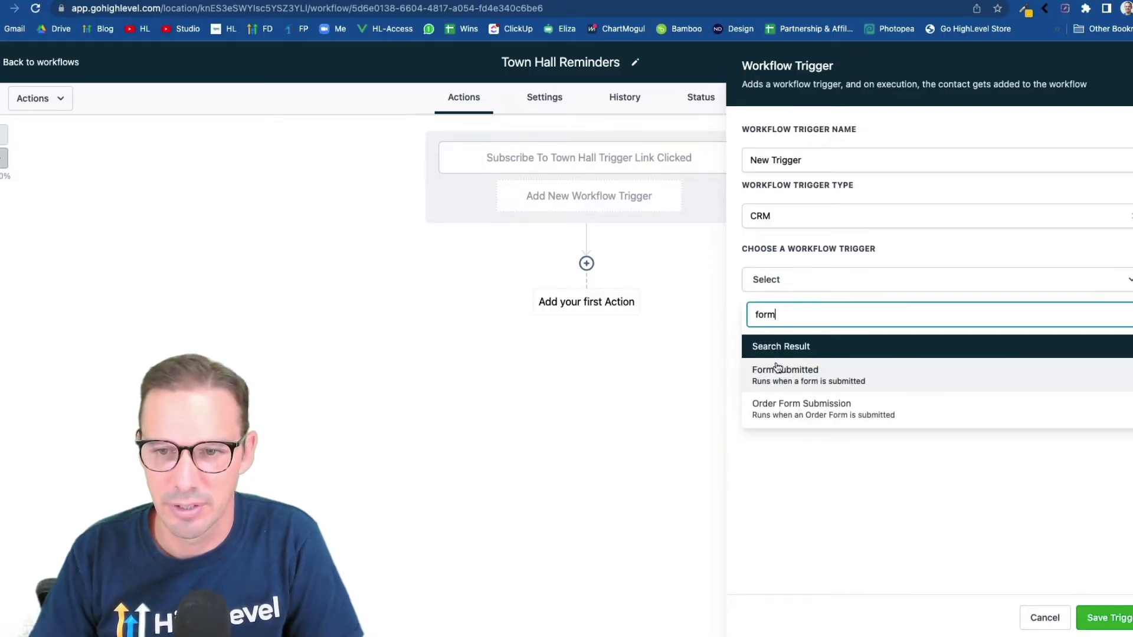
click(779, 371)
click(779, 326)
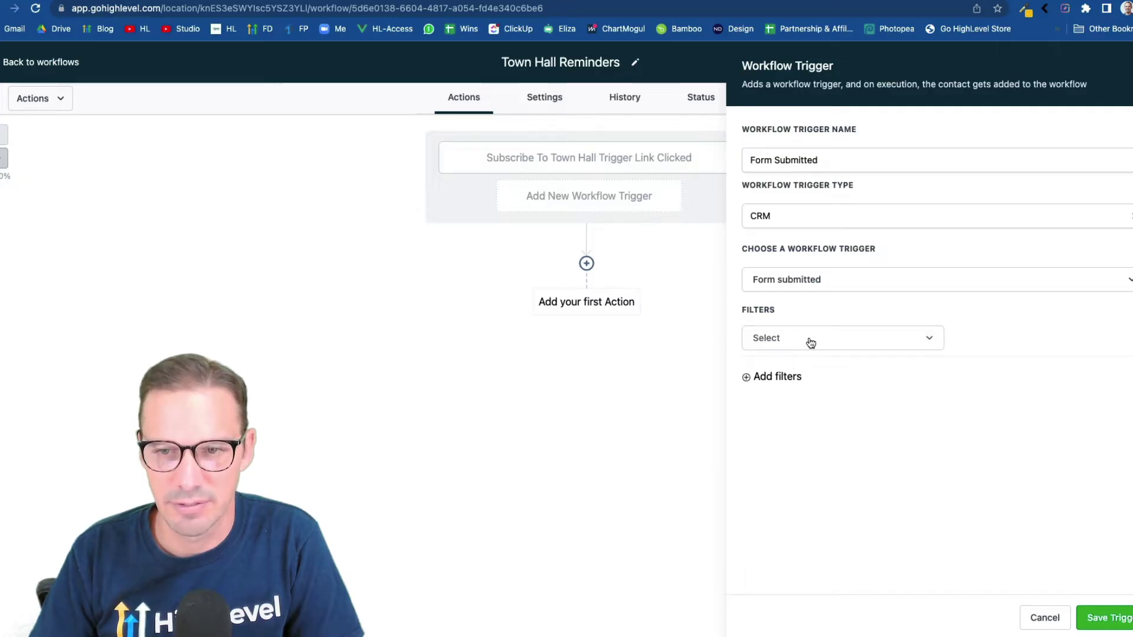
click(809, 340)
click(781, 422)
click(992, 343)
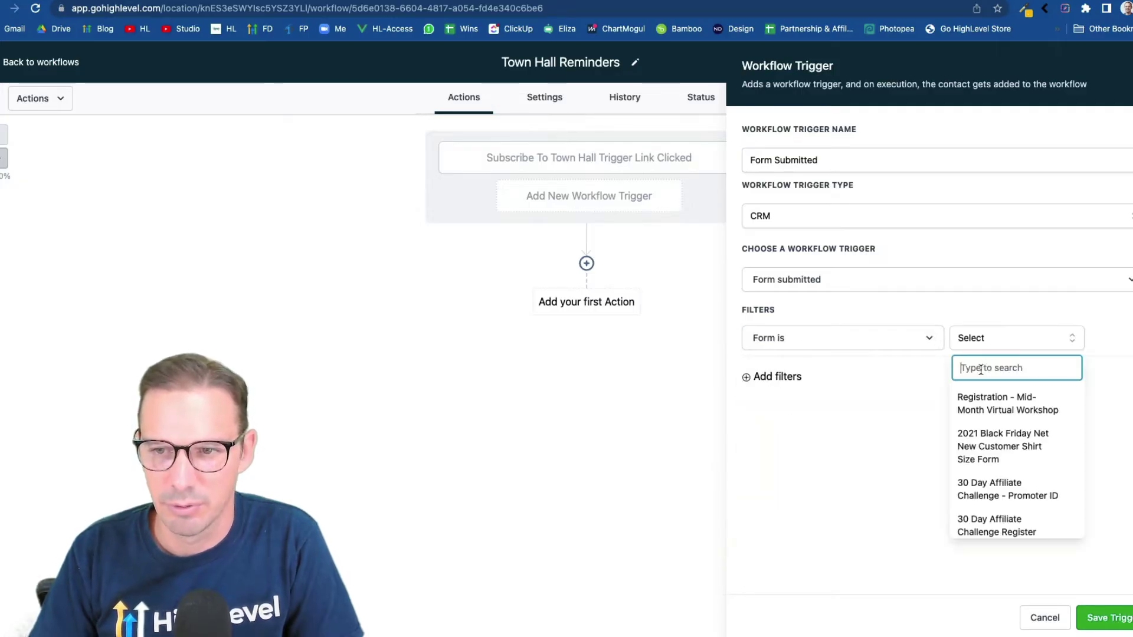
text(town)
click(980, 395)
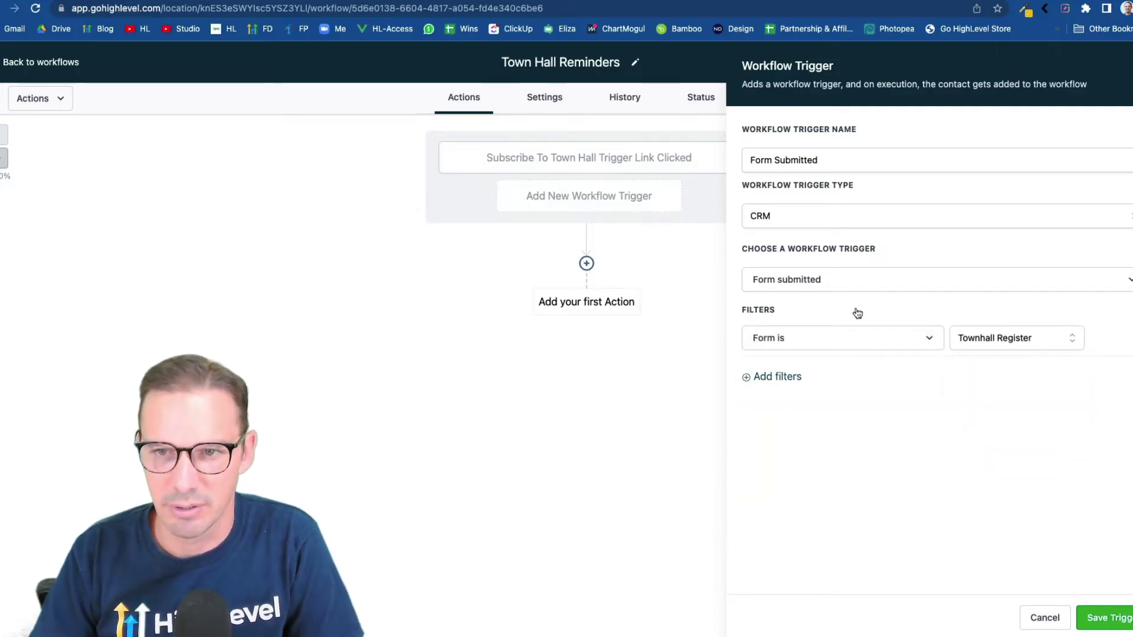
Name it 'Townhall Register Form Submitted', save the trigger, and save the workflow
click(753, 160)
text(Townhall Regist)
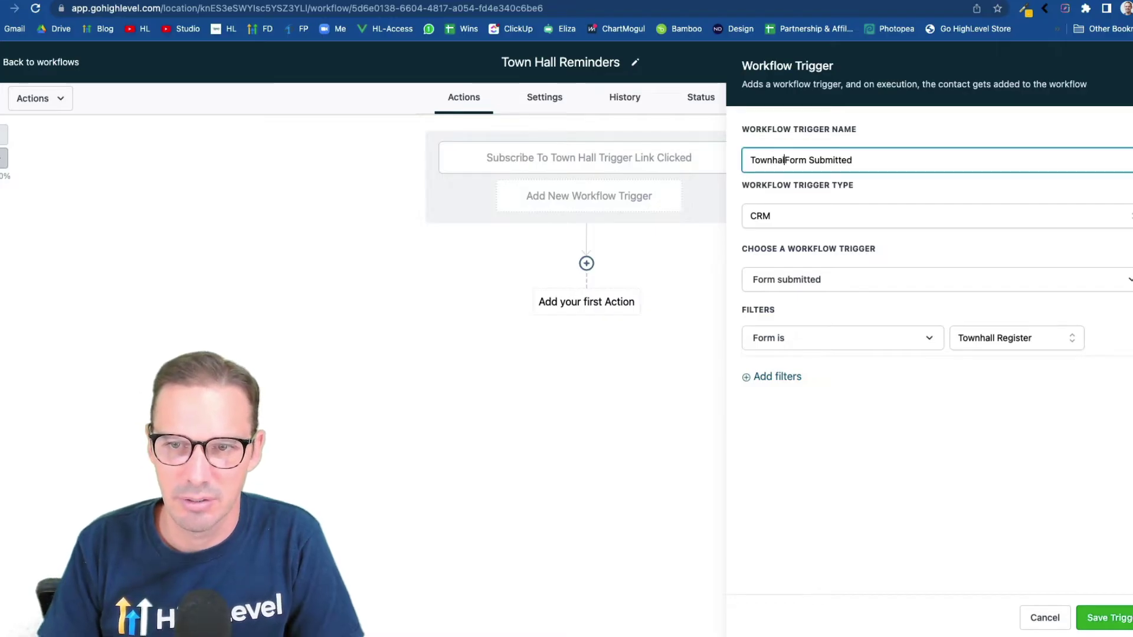
text(er)
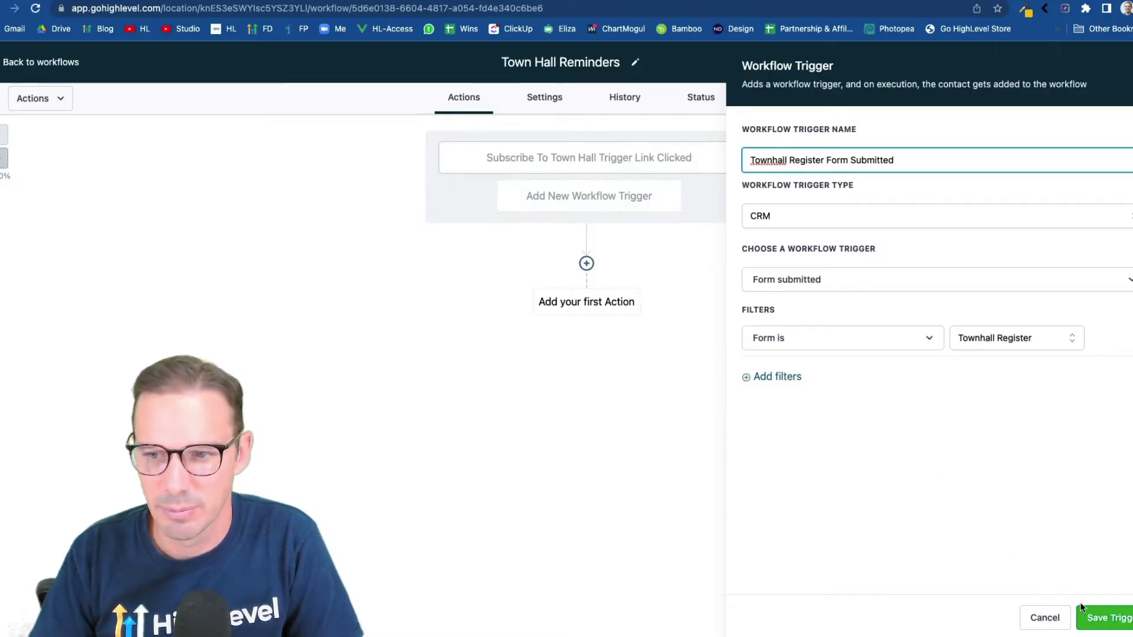
click(1085, 616)
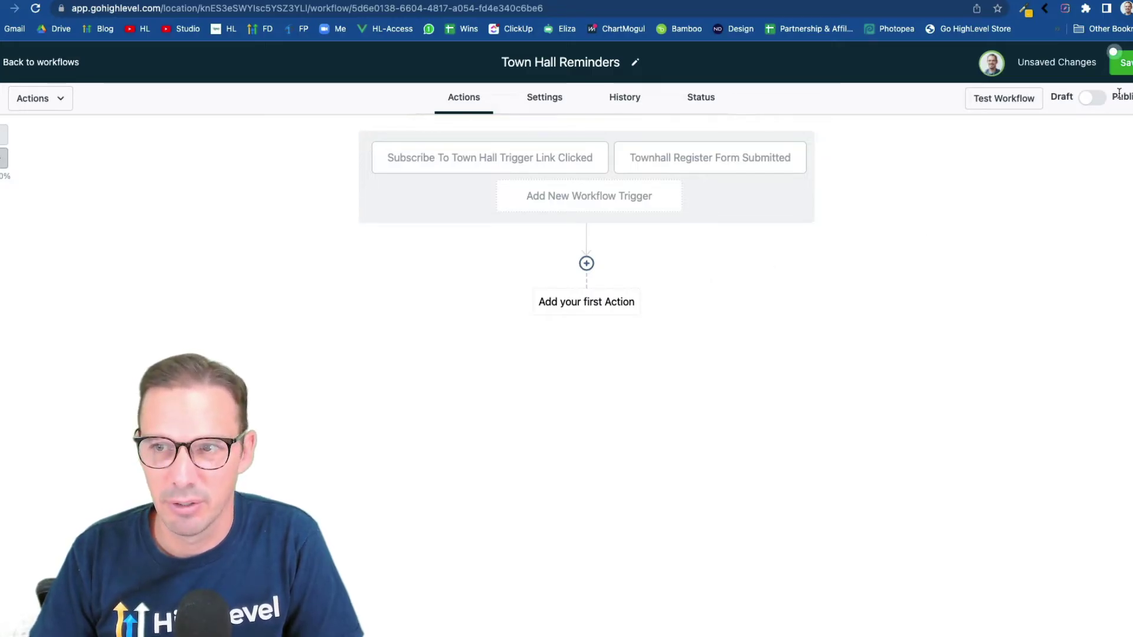
click(1124, 66)
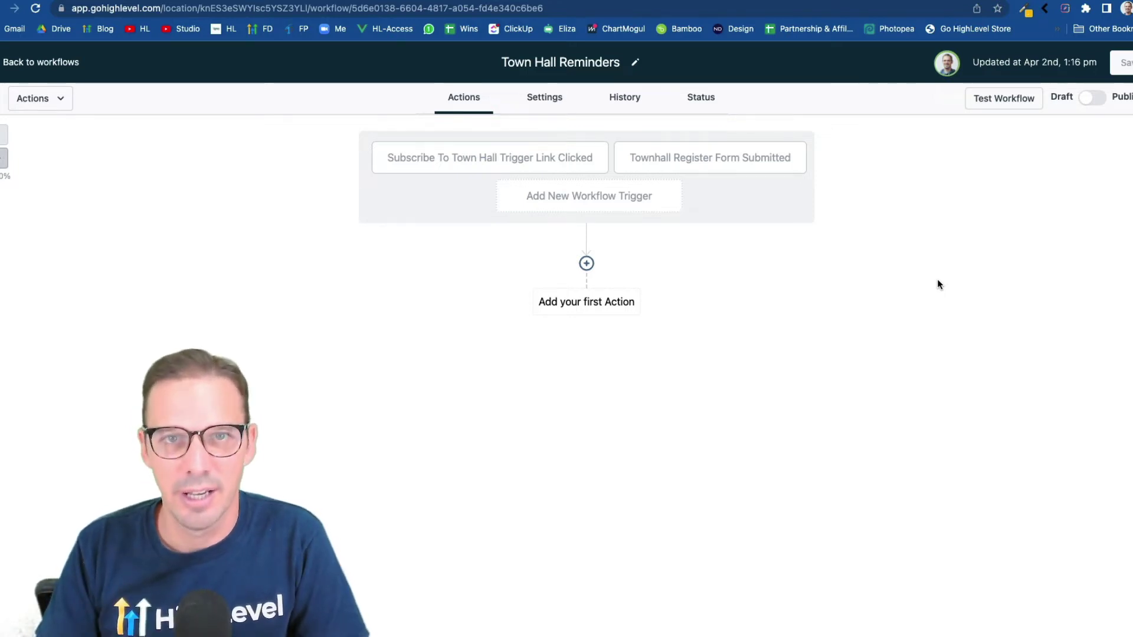
Add a Wait action with an advanced window including weekends, resuming only on day 1 of the month
click(586, 263)
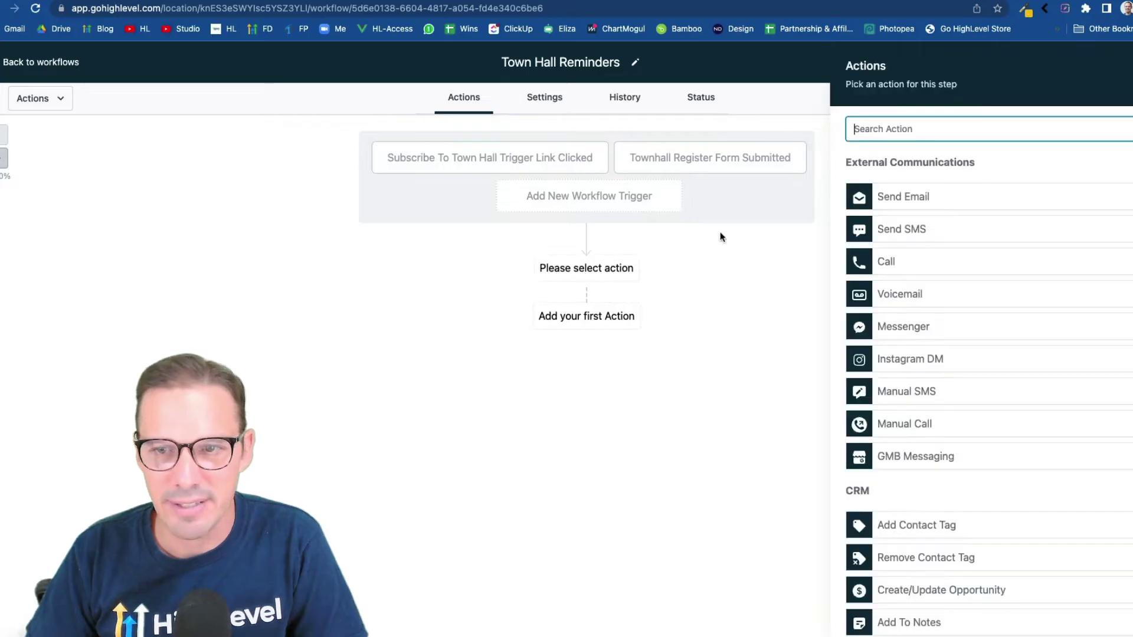
text(wait)
click(916, 190)
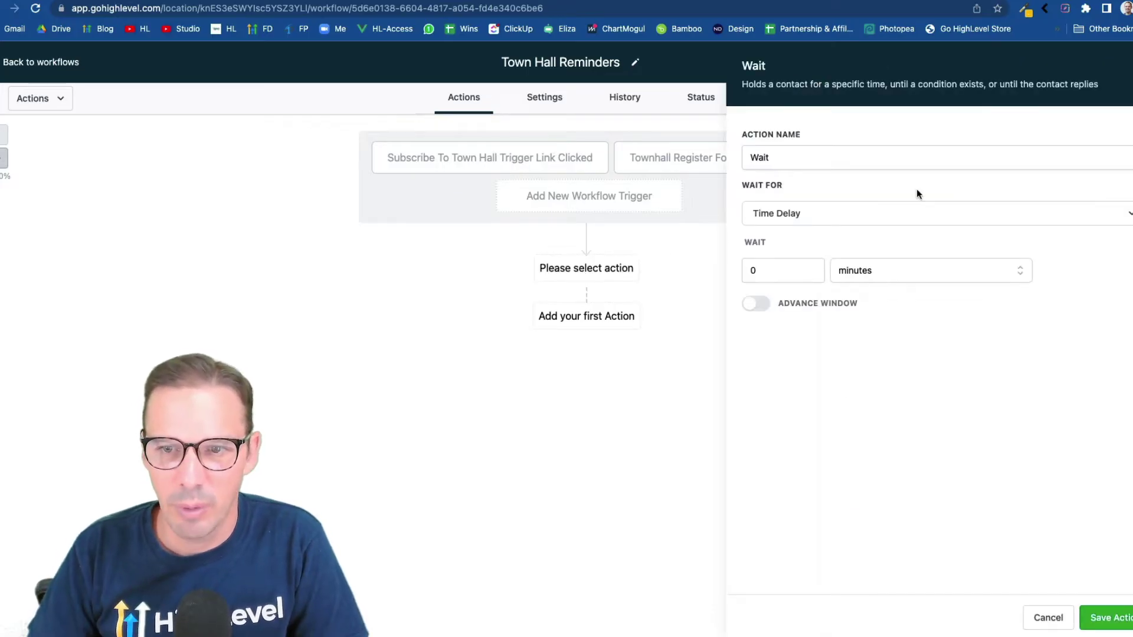
click(764, 304)
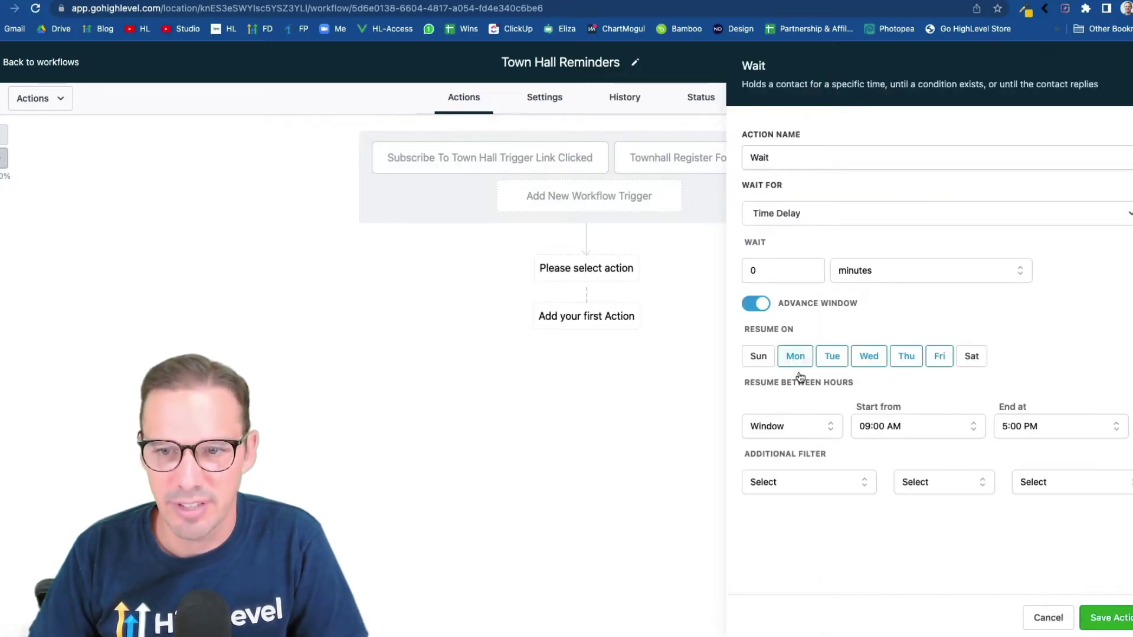
click(759, 356)
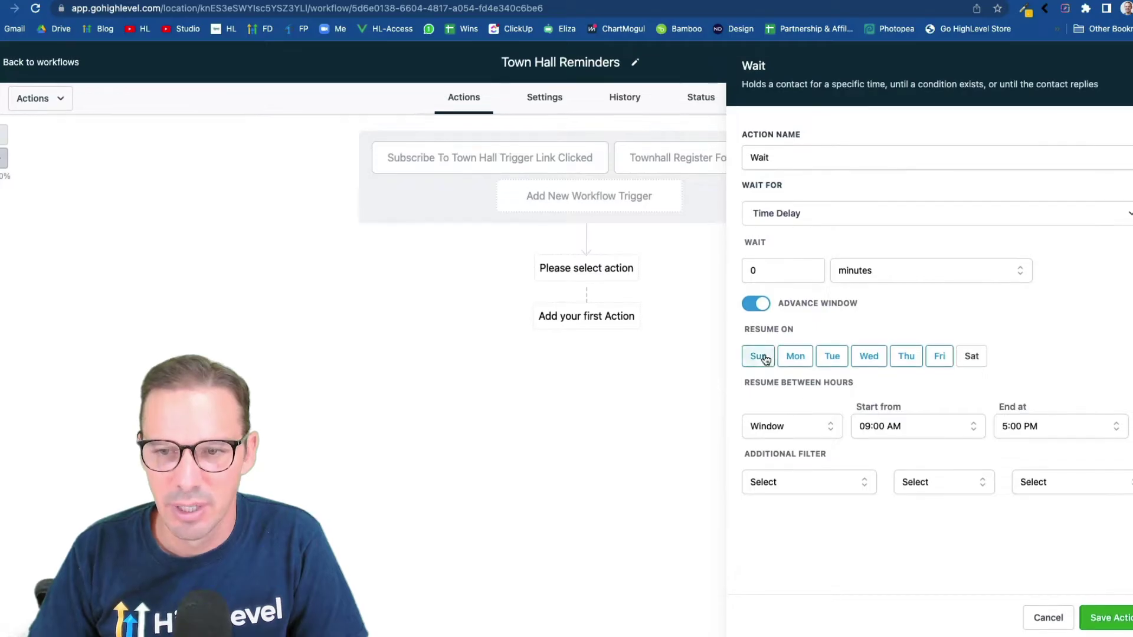
click(971, 356)
click(792, 487)
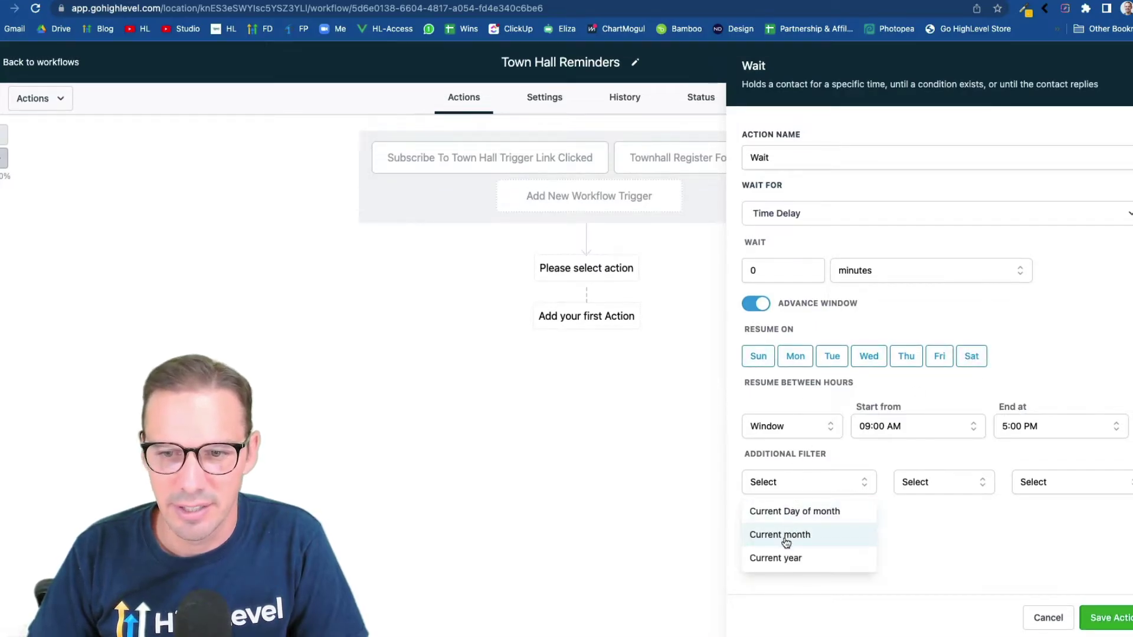
click(801, 513)
click(935, 489)
click(927, 513)
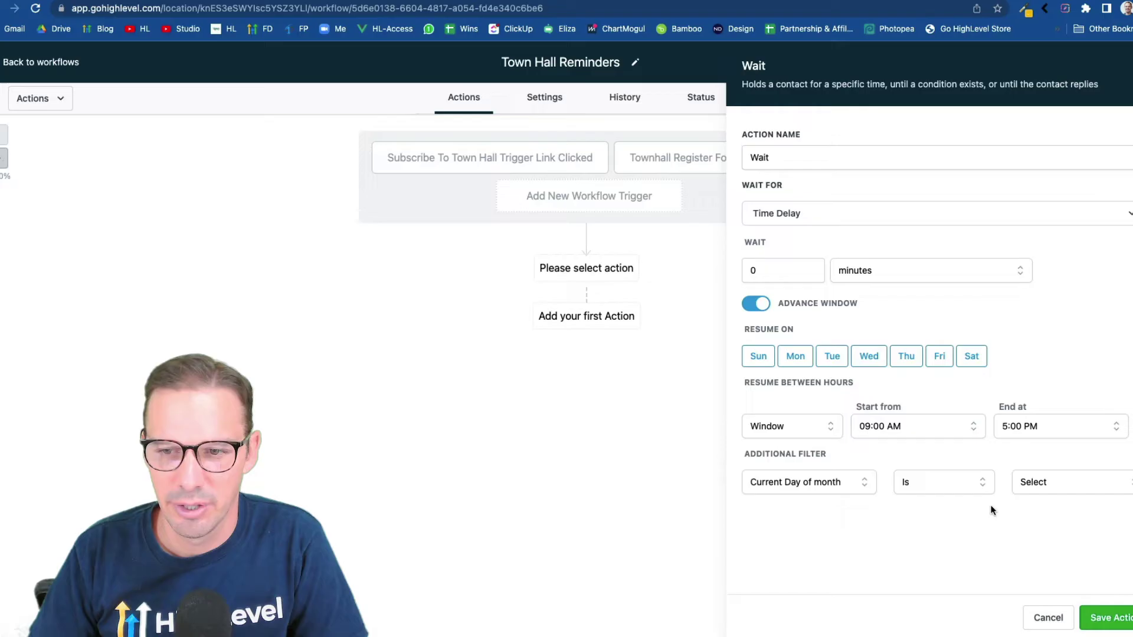
click(1028, 489)
click(1028, 511)
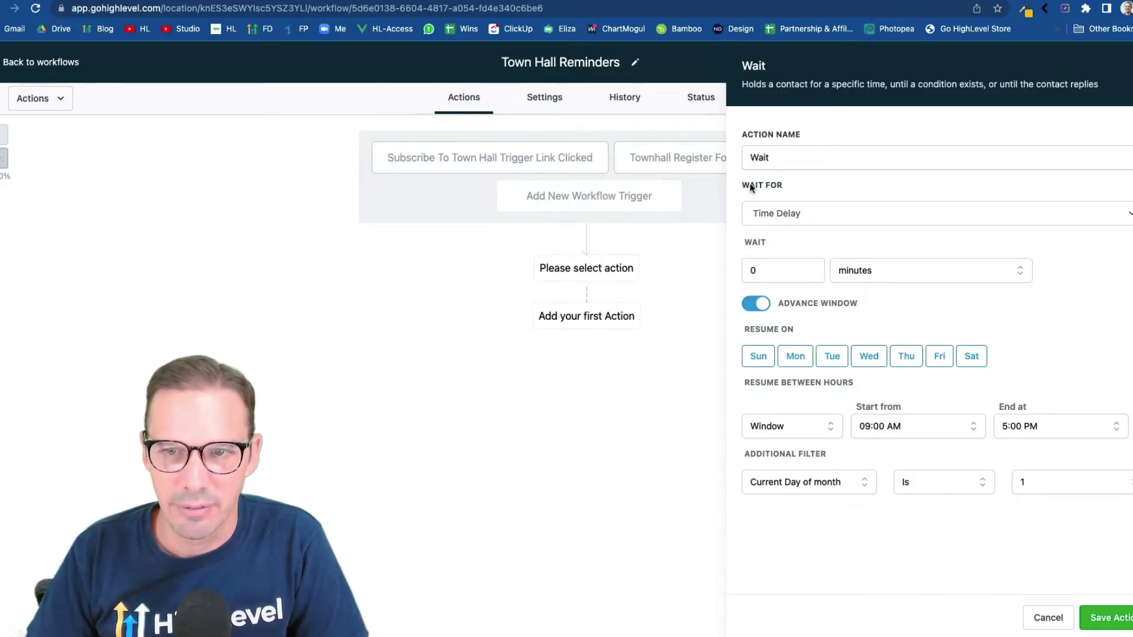
Name the wait 'Wait Until 1st Of Month' and save it
click(789, 157)
text(y)
key(BackSpace)
key(BackSpace)
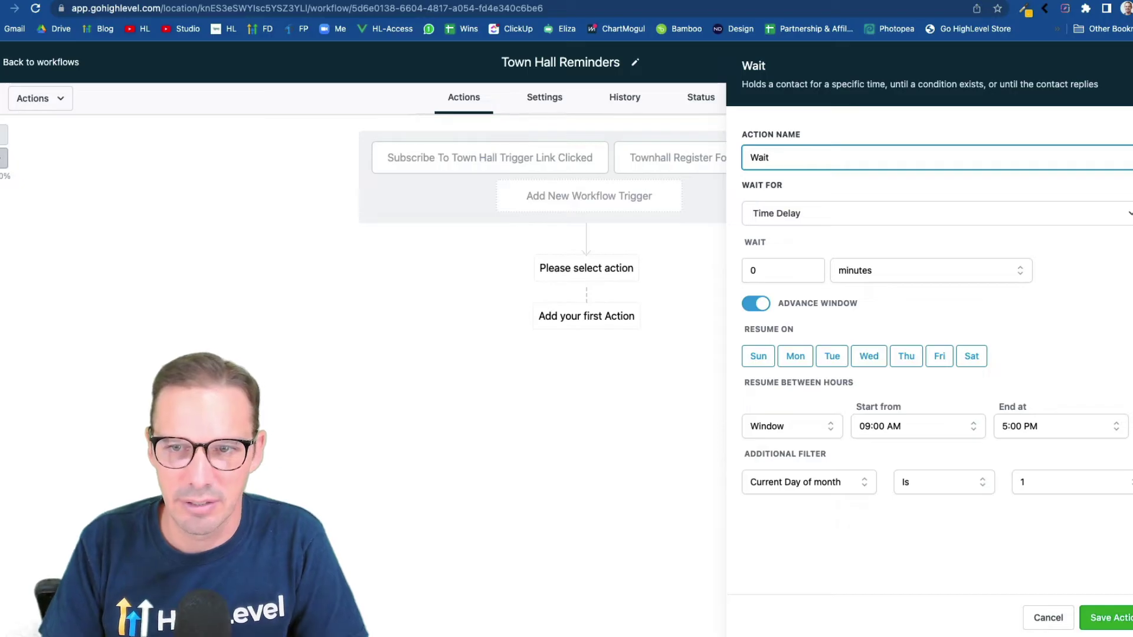
text(until 1st of month)
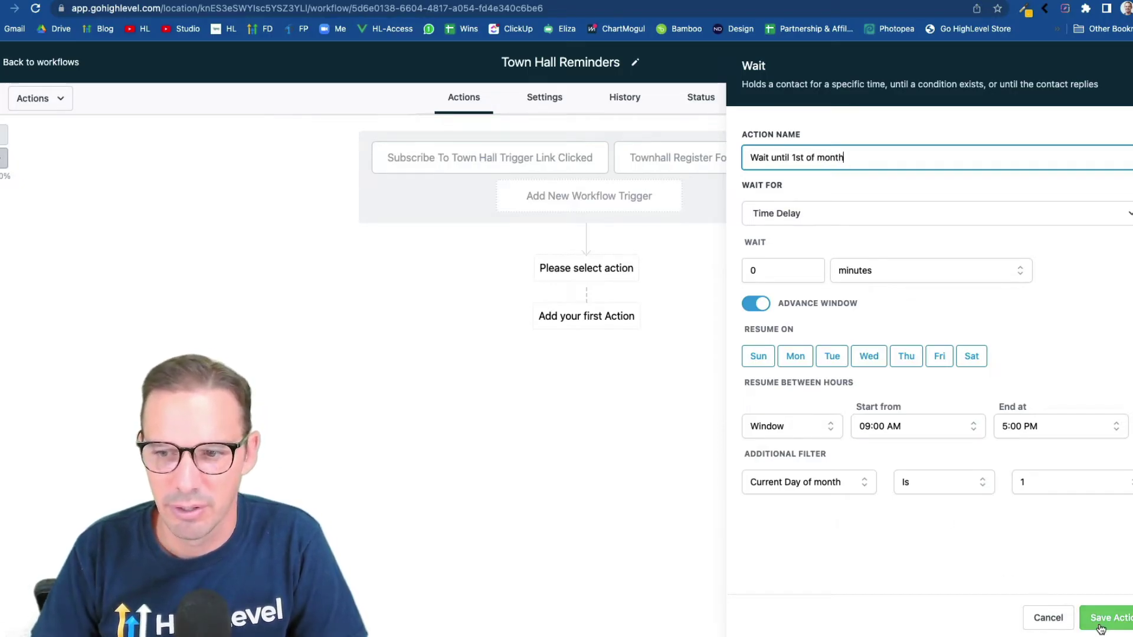
click(1095, 618)
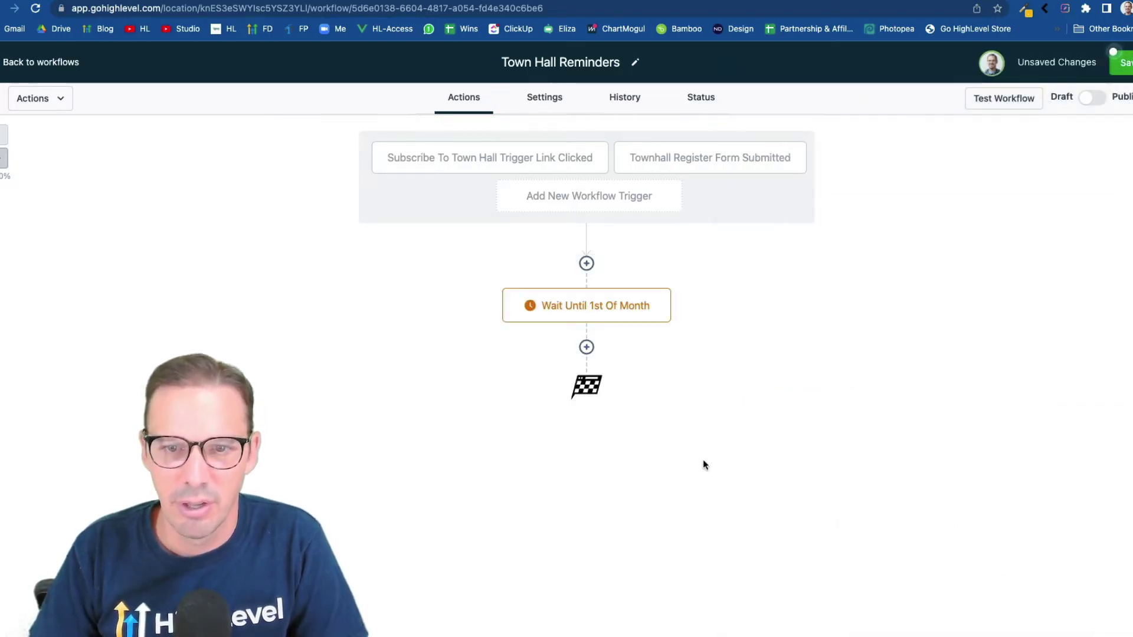
Add a second Wait action whose resume window allows only Wednesdays
click(589, 348)
text(wait)
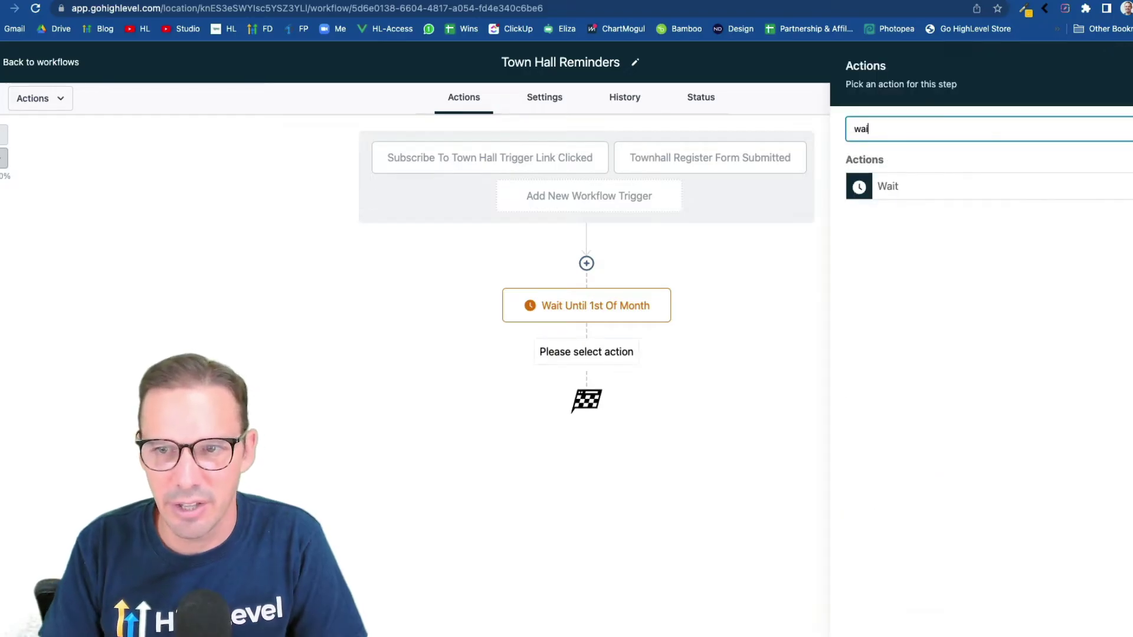
click(949, 193)
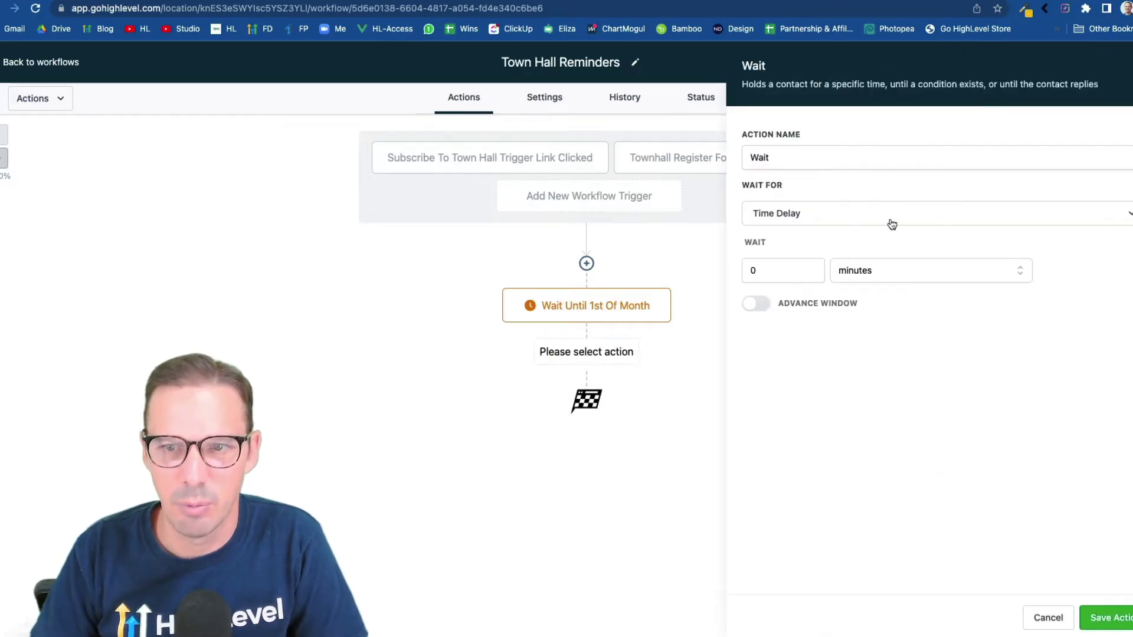
click(759, 304)
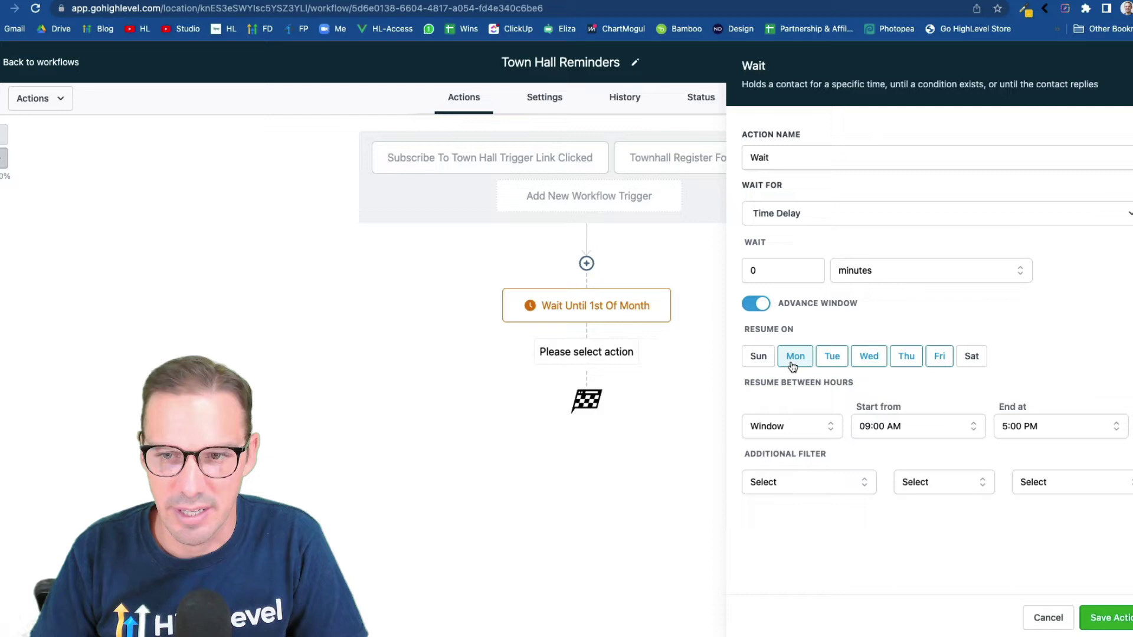
click(792, 366)
click(832, 365)
click(909, 365)
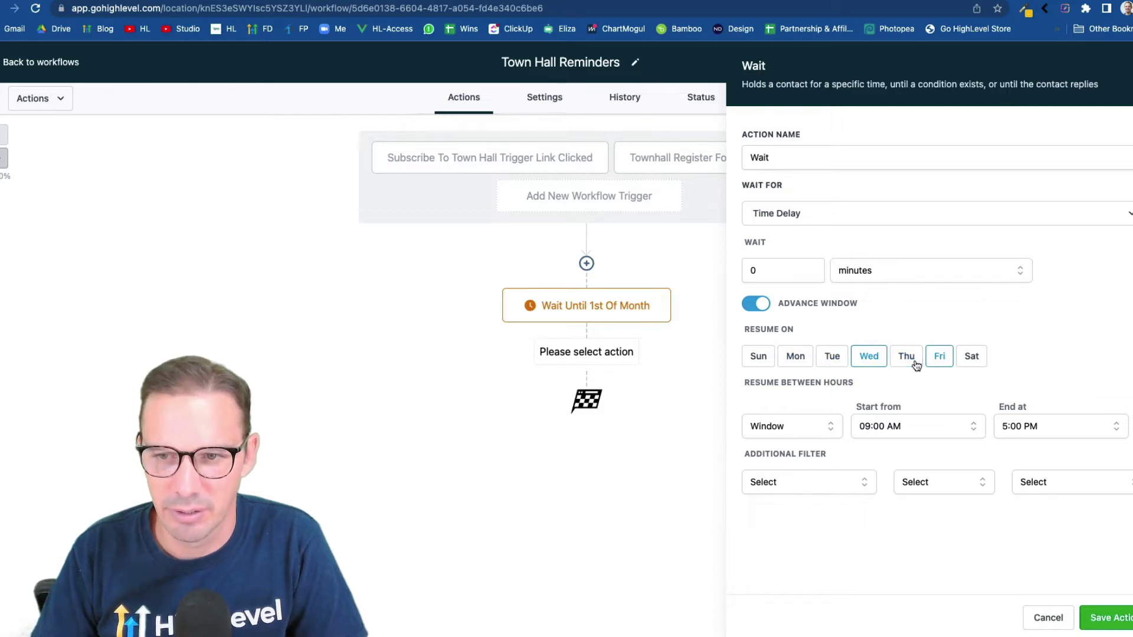
click(942, 363)
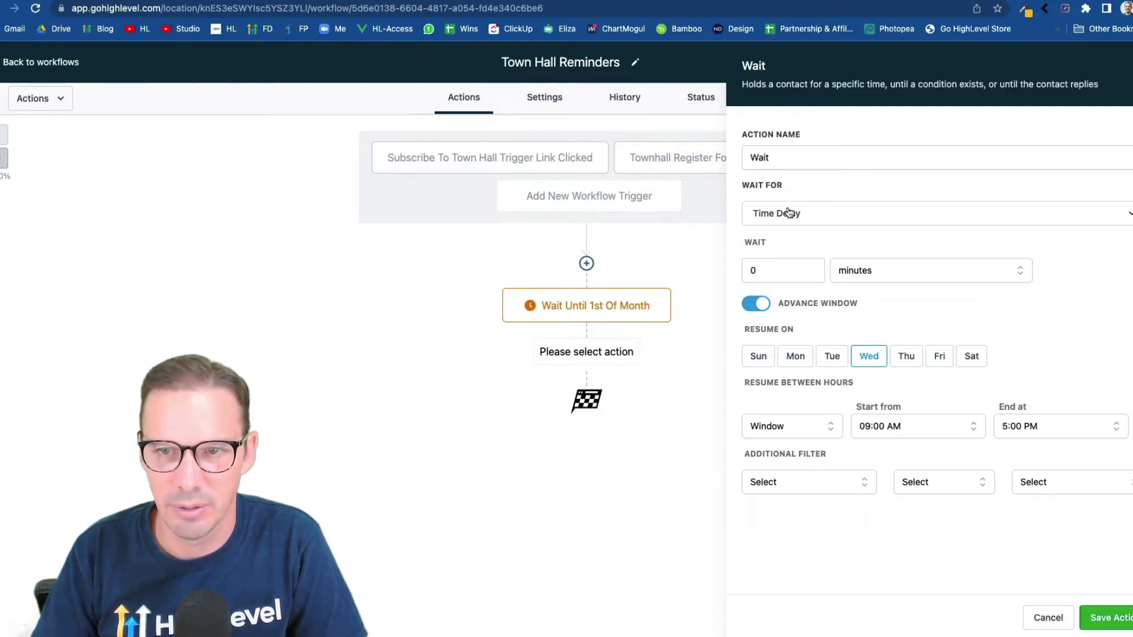
Name the second wait 'Wait Until Wed' and save it
click(779, 155)
text(until Wed)
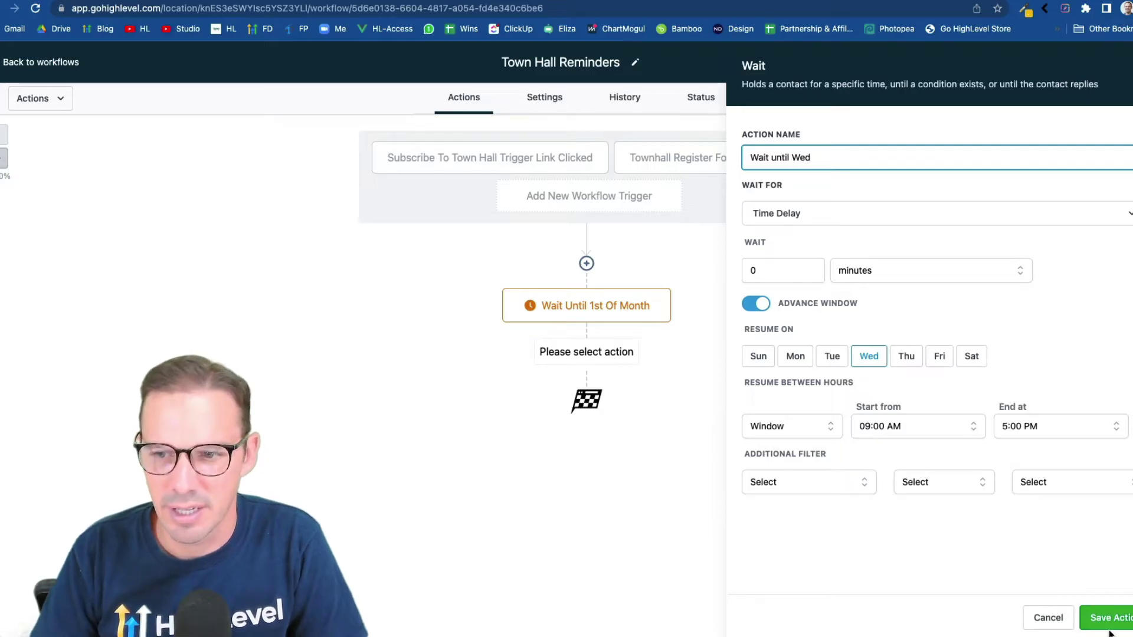
click(1109, 629)
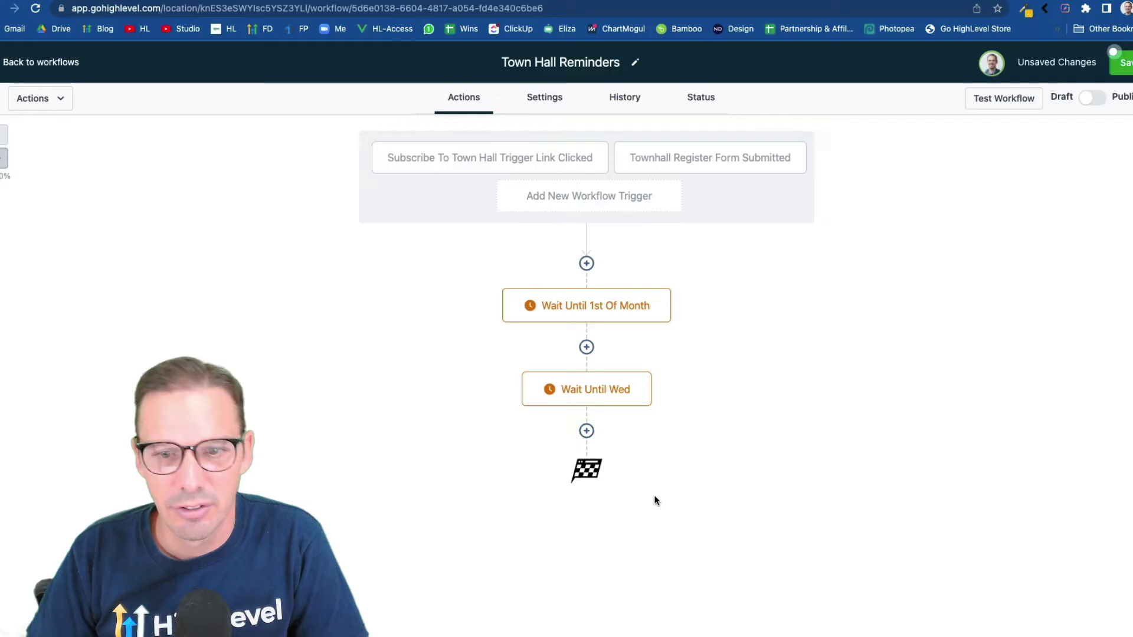
Add a Go To step after Wait Until Wed that loops back to Wait Until 1st Of Month
click(587, 432)
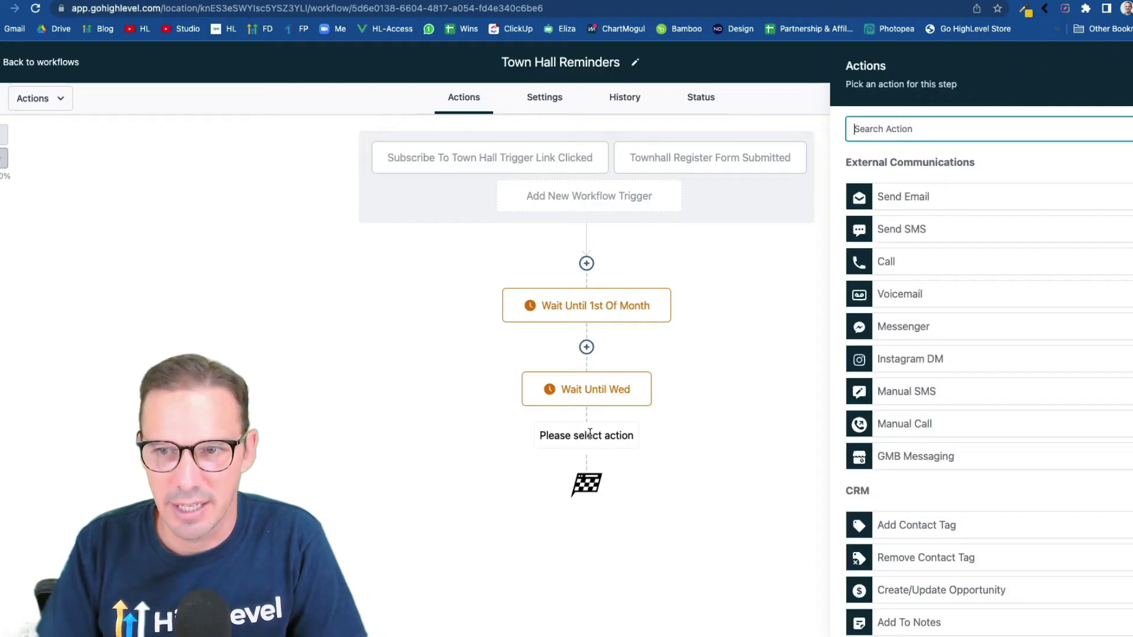
text(go)
click(917, 252)
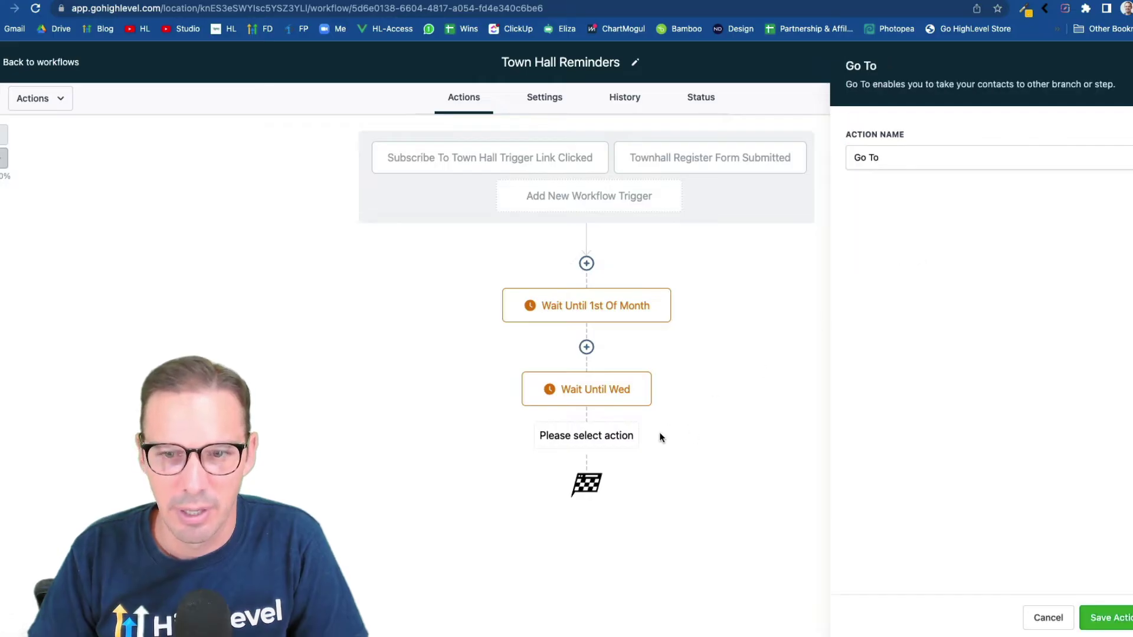
click(1083, 618)
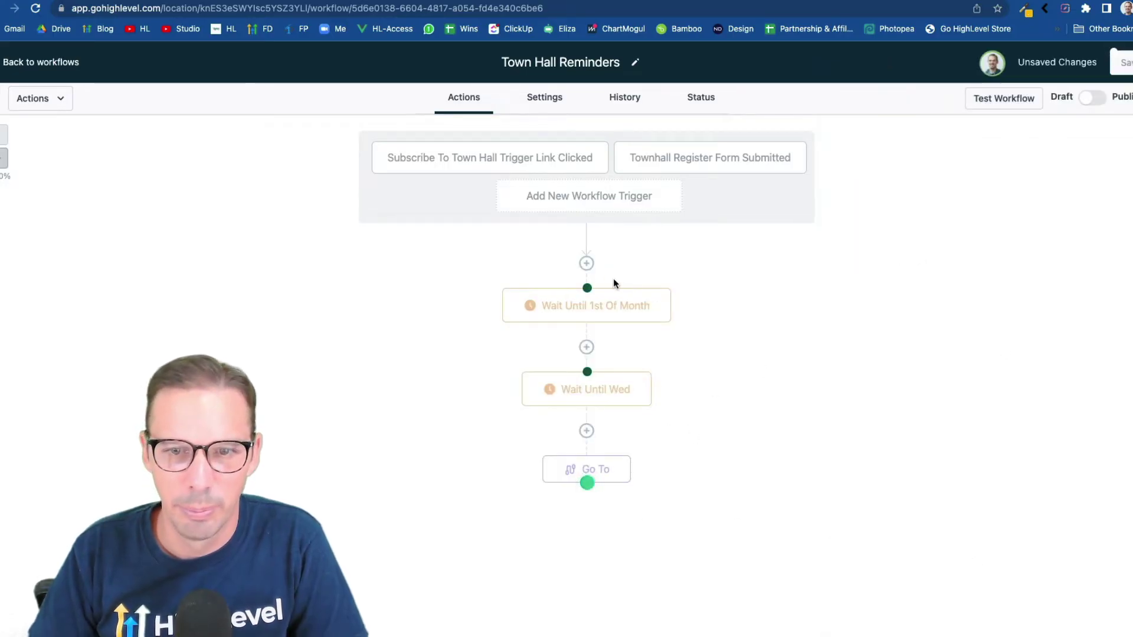
click(588, 288)
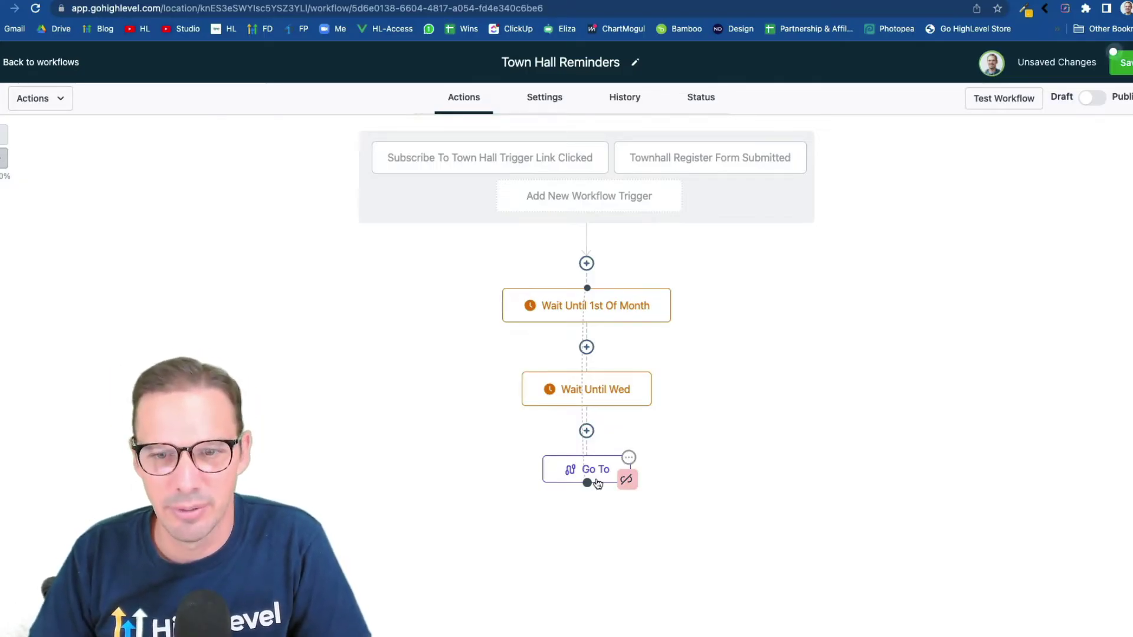
click(629, 458)
Delete the existing actions and add a Set Event Start Date action as the first step
click(650, 499)
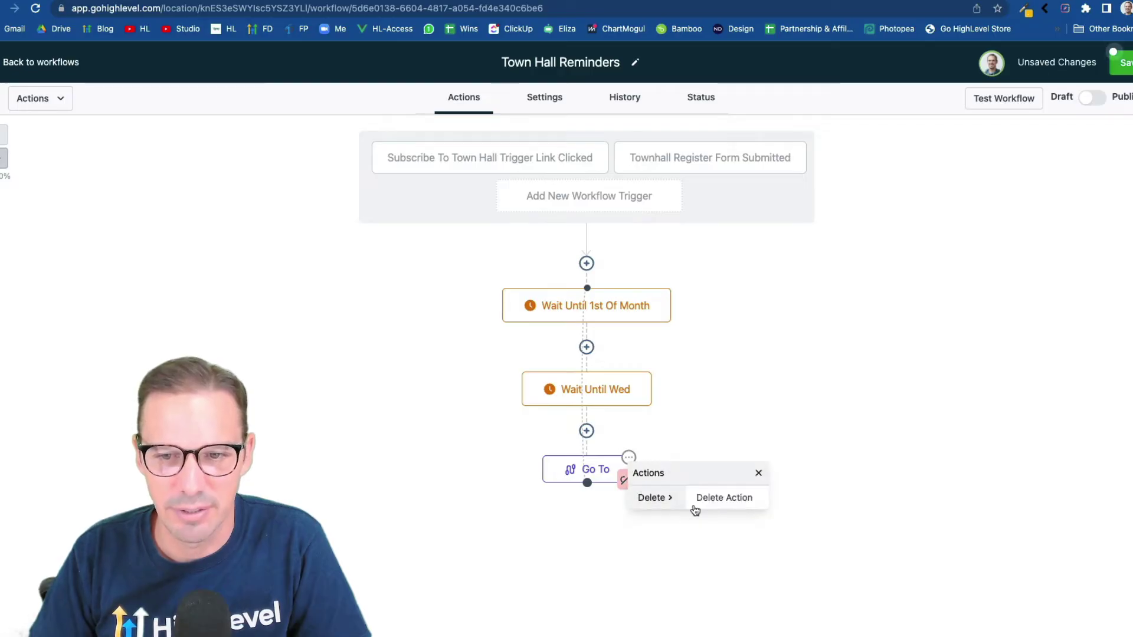
click(748, 505)
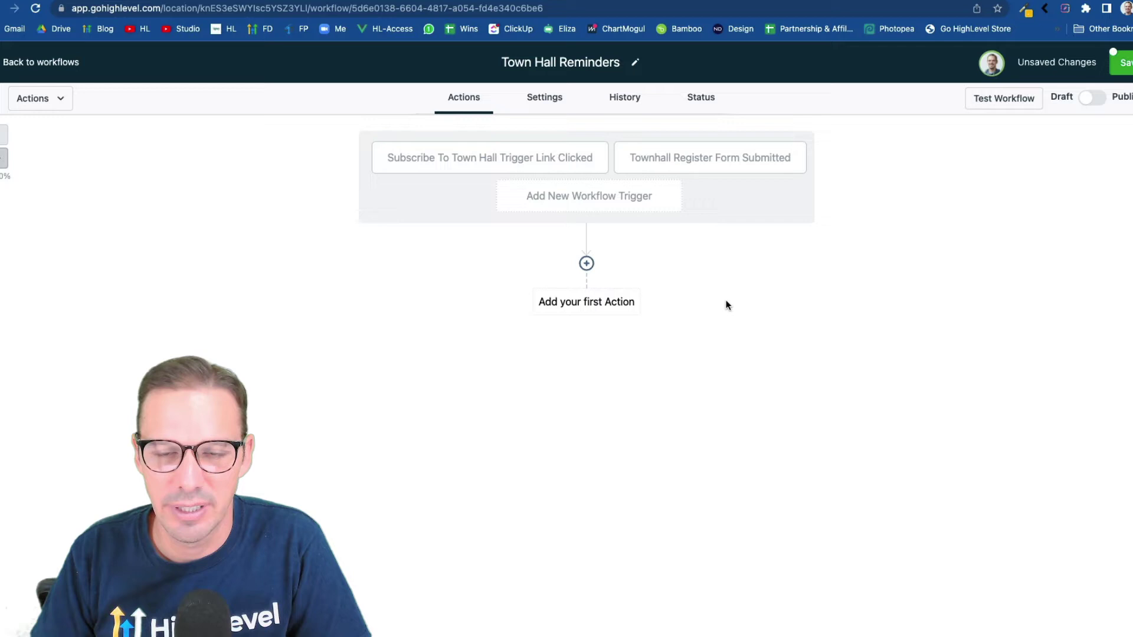
click(586, 263)
text(set)
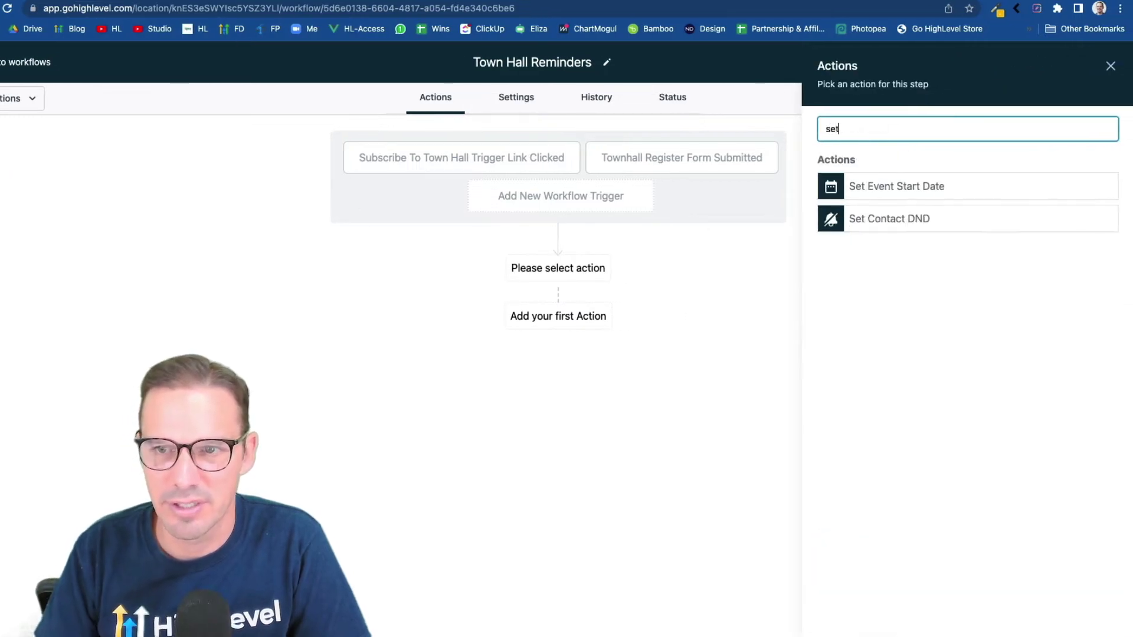
click(931, 189)
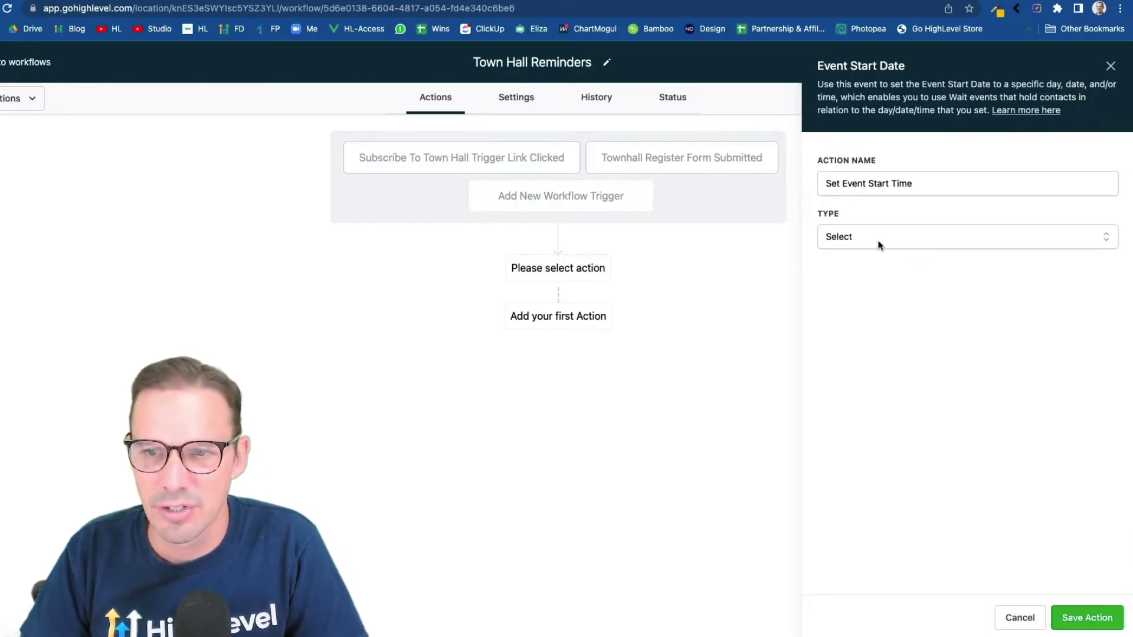
Set a specific date of April 6, 2022 at 08:00, name it 'Set Event Start Time - Apr 6th 10am CST', and save
click(901, 238)
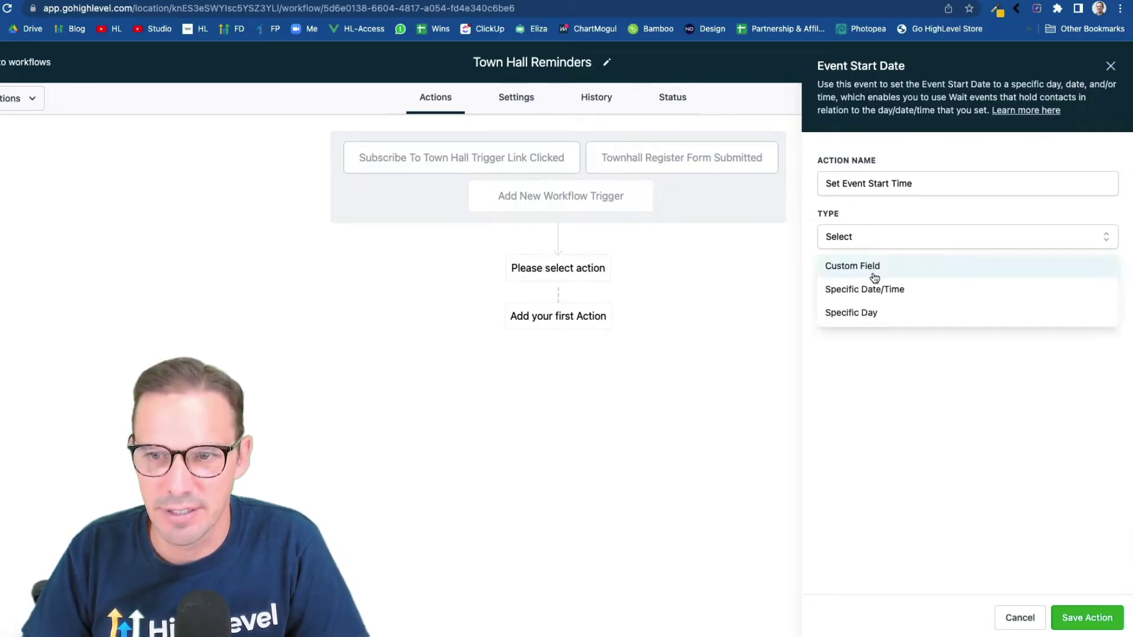
click(860, 288)
click(860, 288)
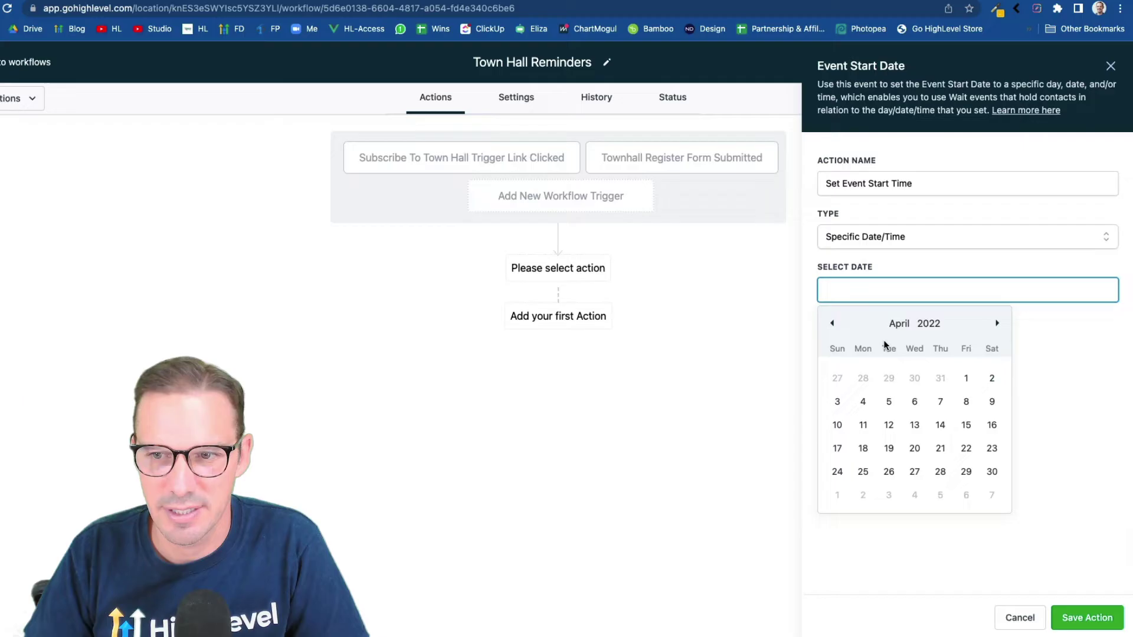
click(915, 402)
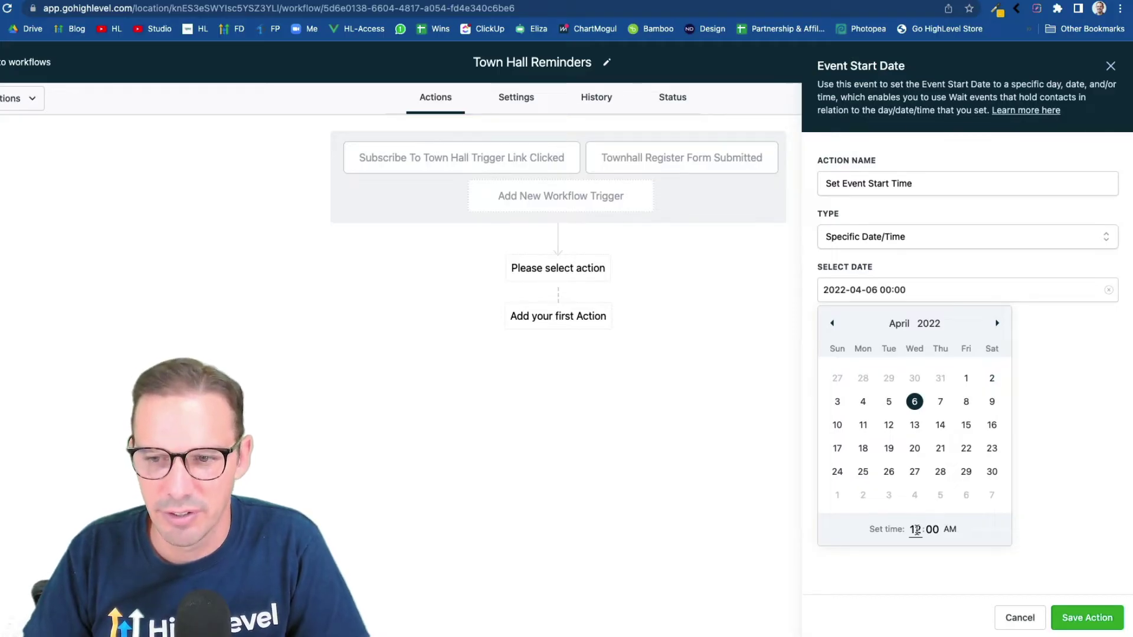
click(916, 529)
text(8)
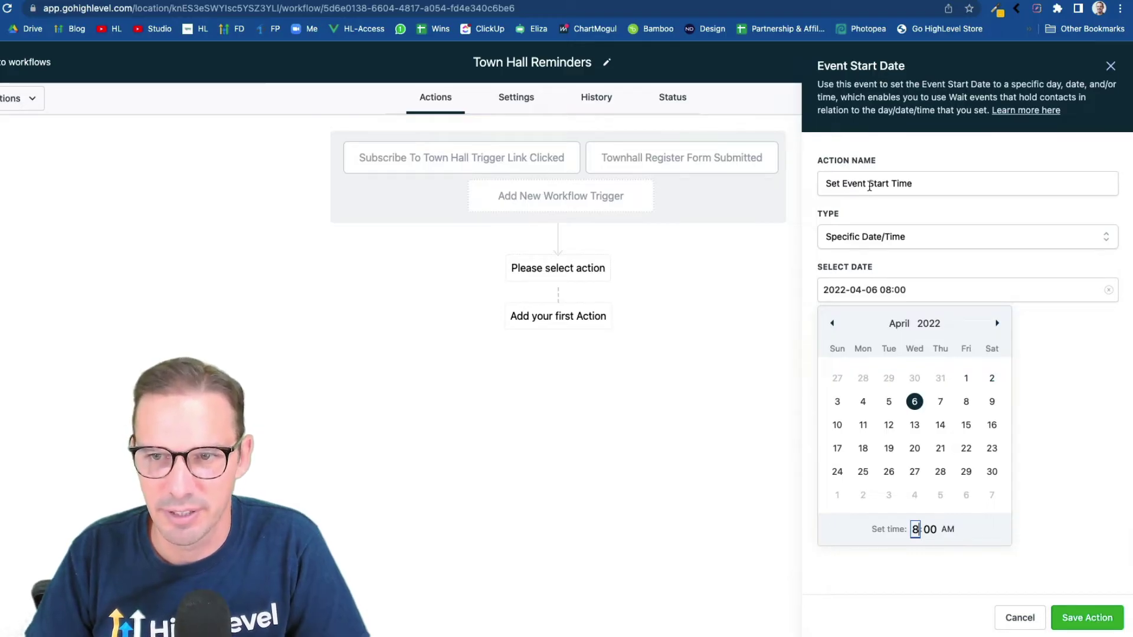
click(926, 183)
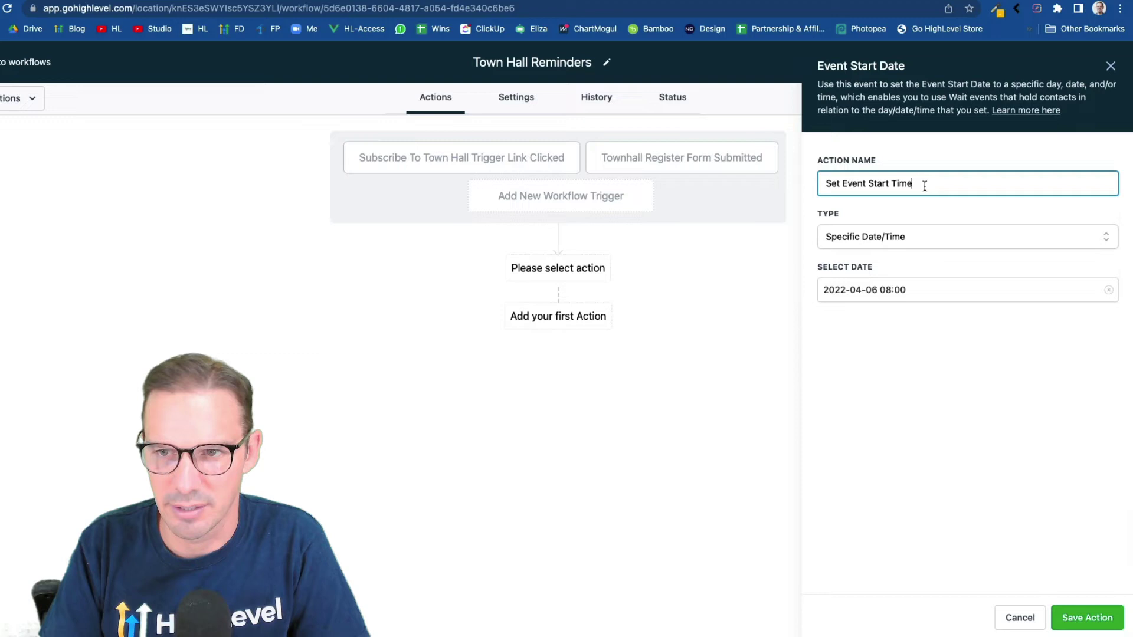
text(- Apr )
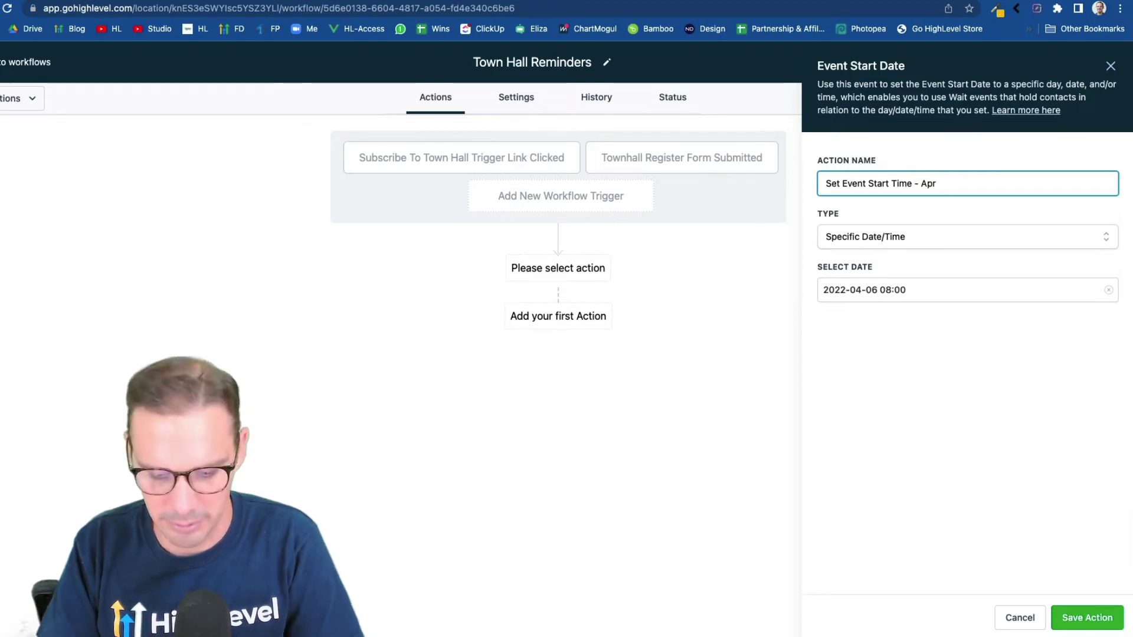
text(6th 1)
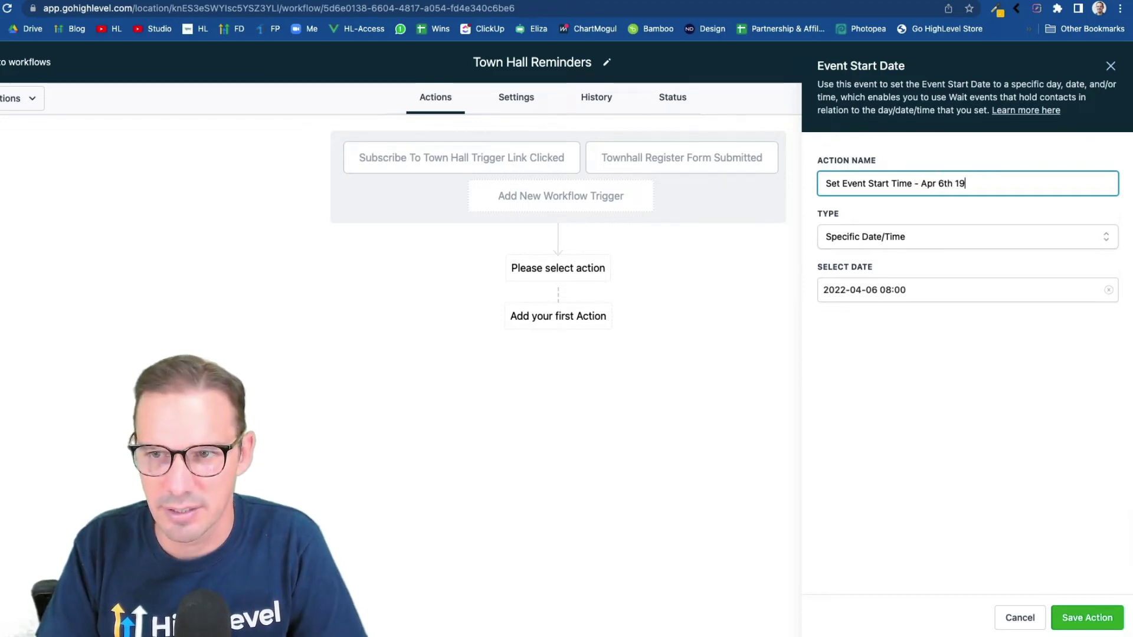
text(0am CST)
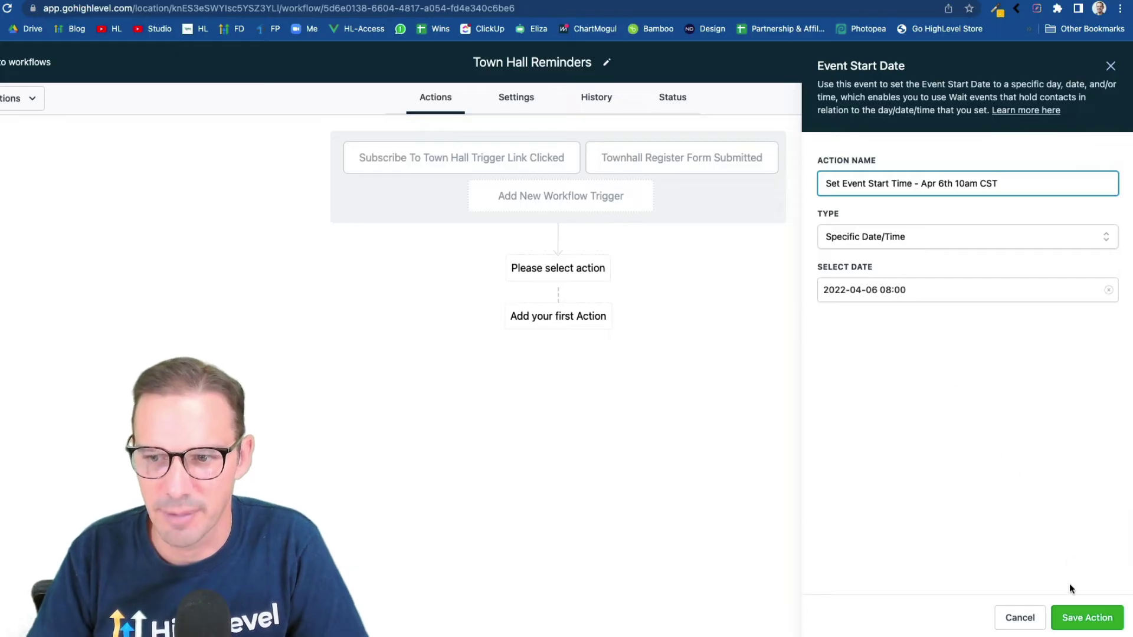
click(1085, 617)
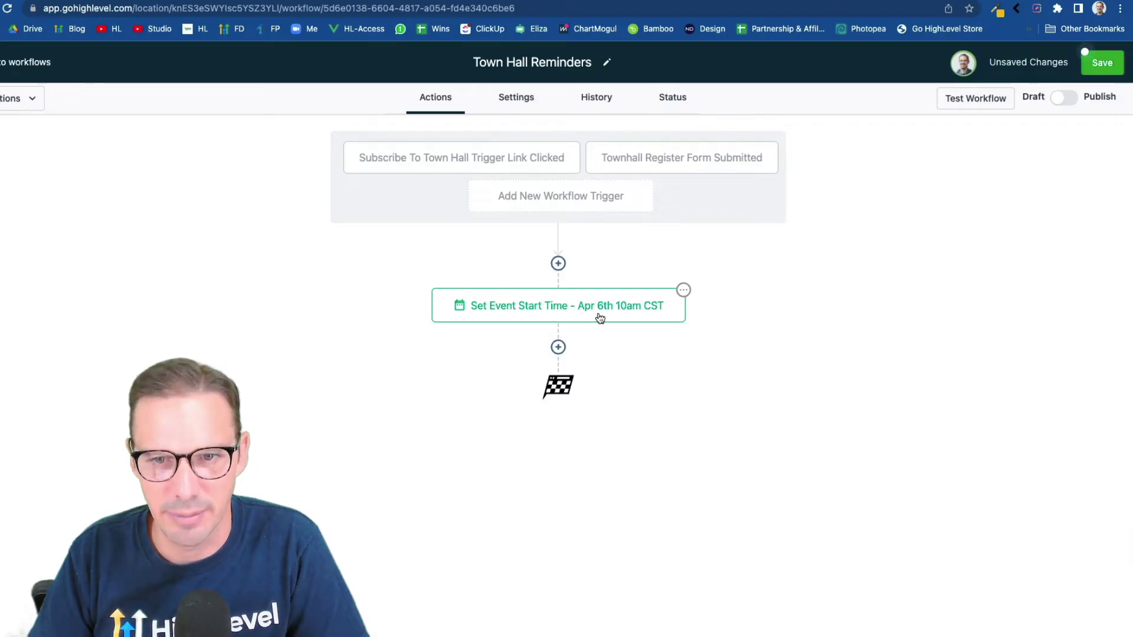
Add a Wait step waiting for Event / Appointment time, 1 day before
click(559, 348)
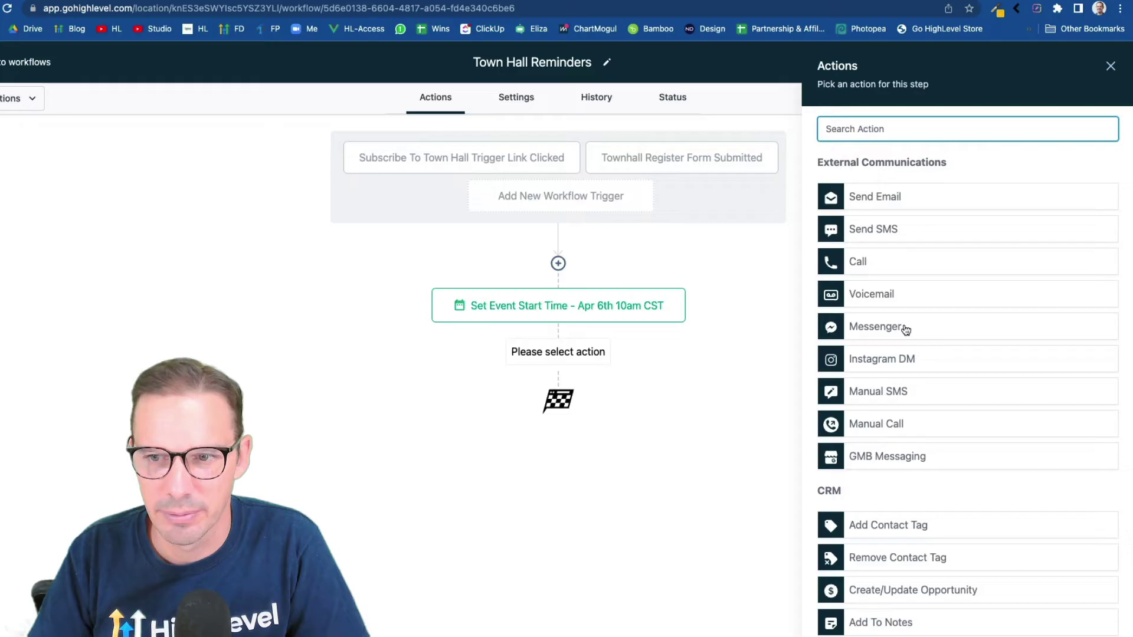
text(wait)
click(920, 194)
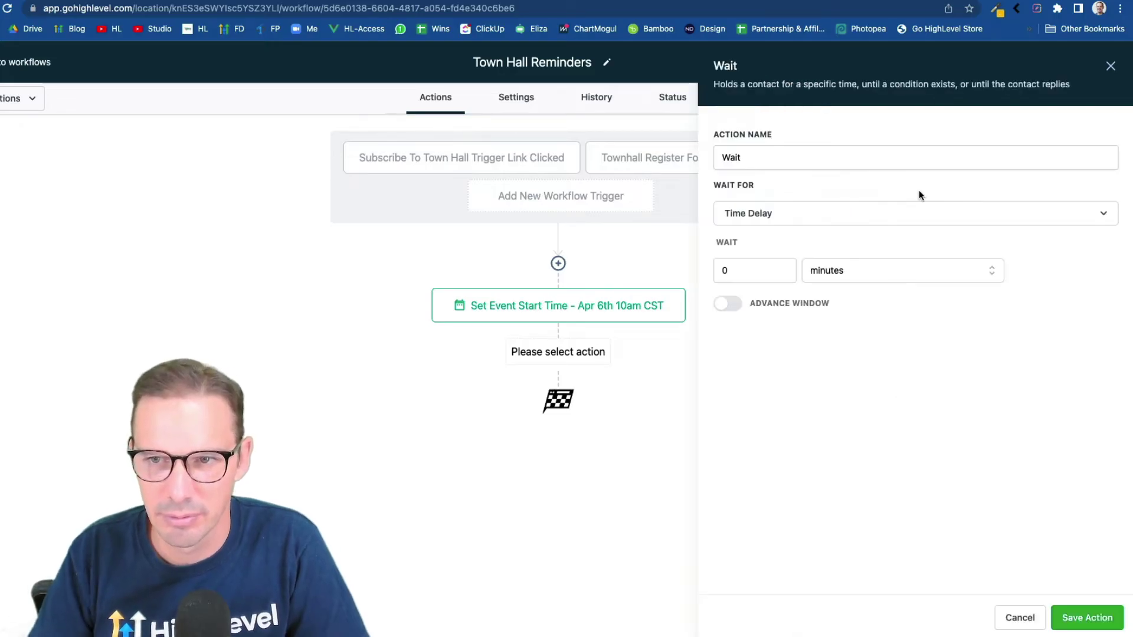
click(837, 219)
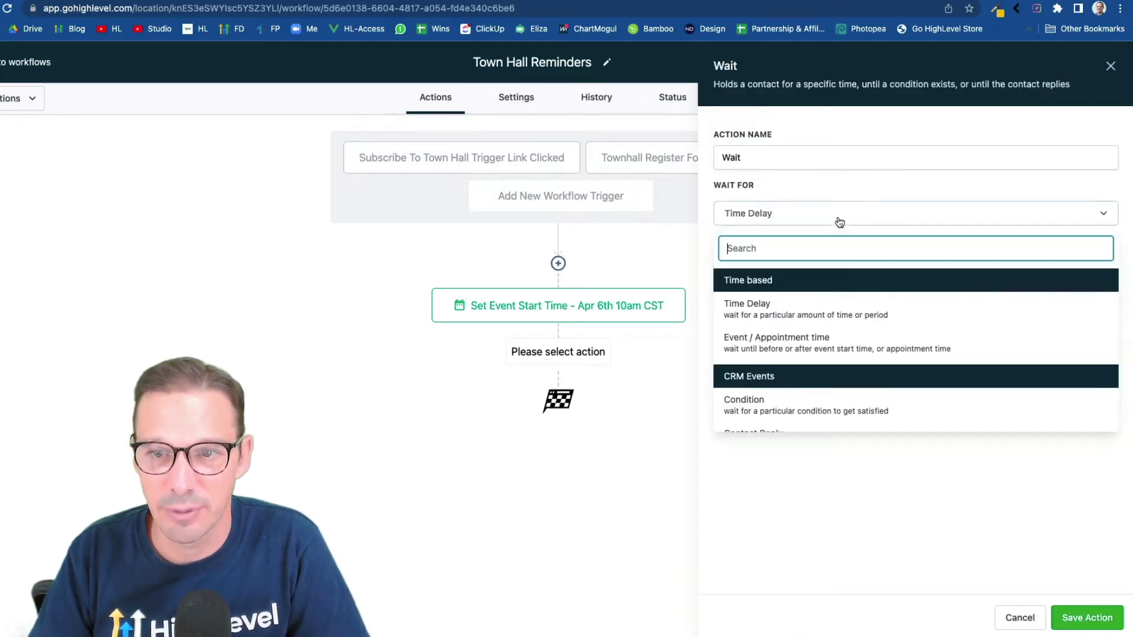
click(791, 348)
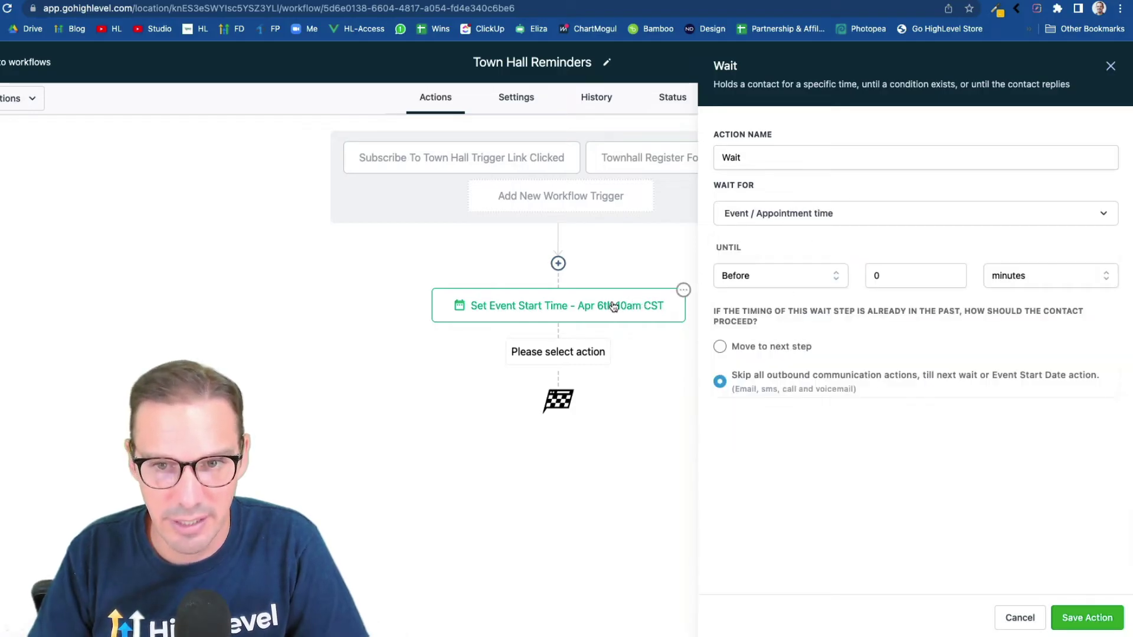
click(878, 282)
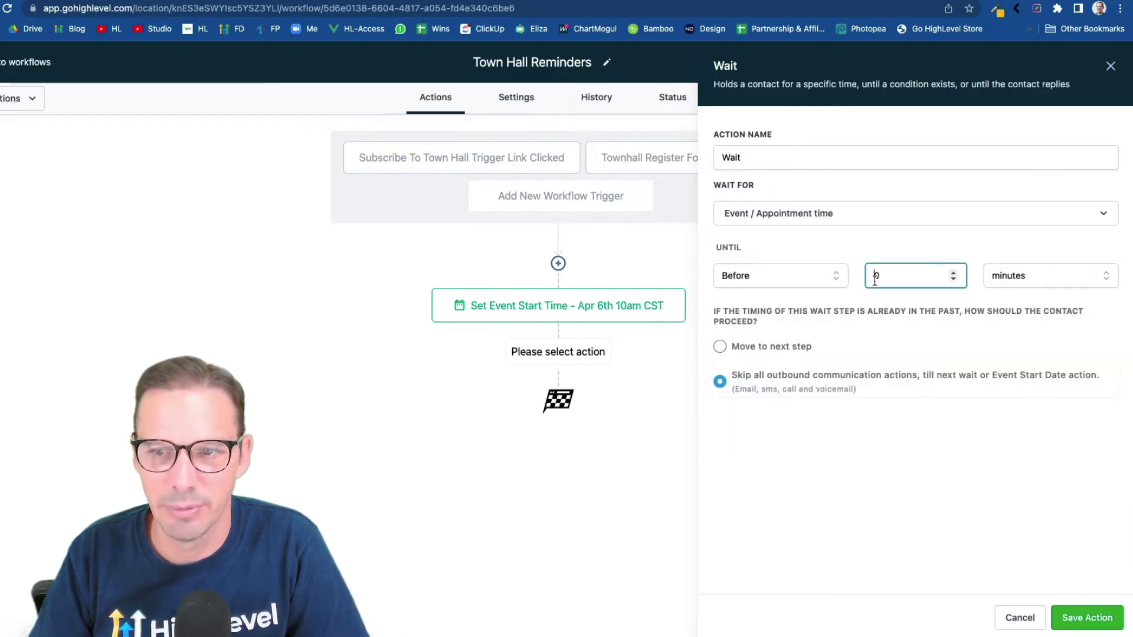
key(BackSpace)
text(1)
click(1011, 276)
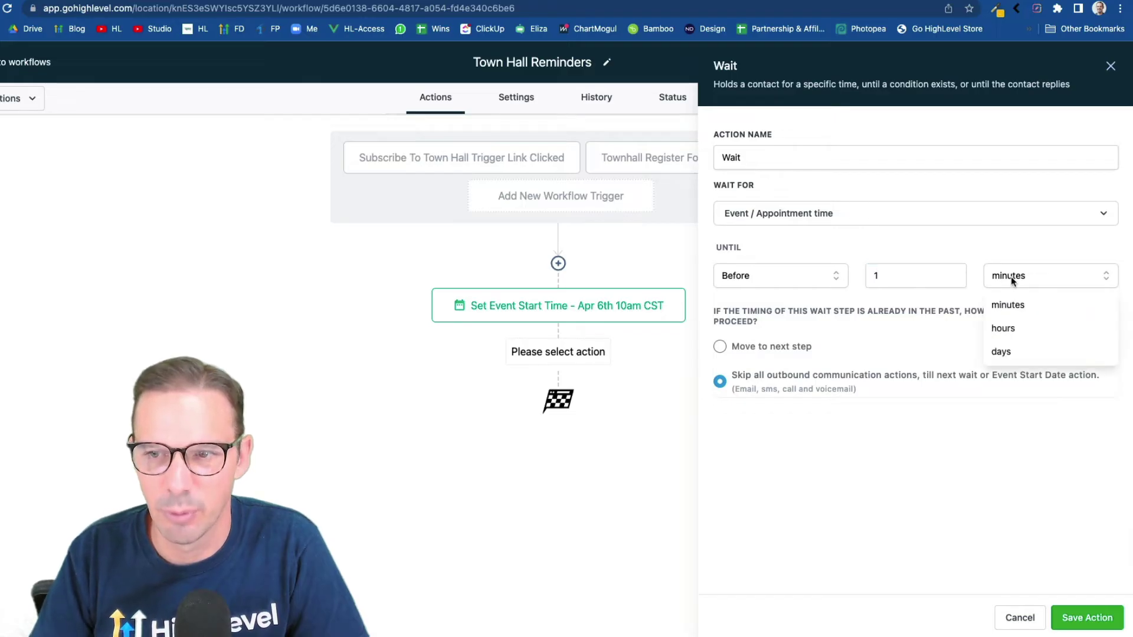
click(1011, 356)
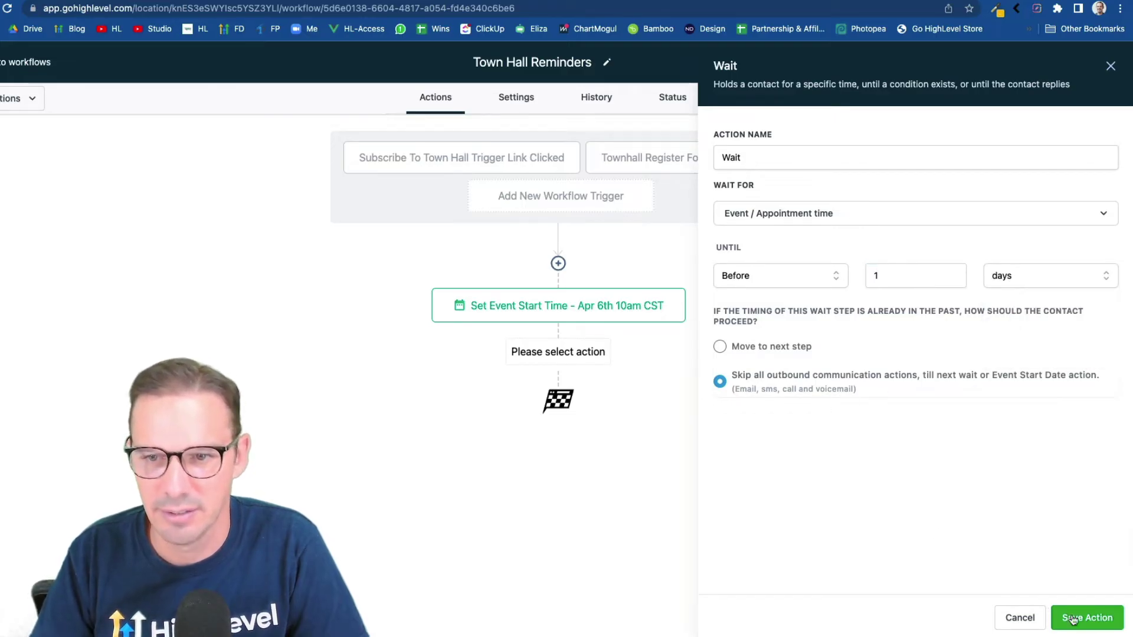
Name the wait 'Wait Until Before 1 Day' and save it
click(791, 163)
text(until before )
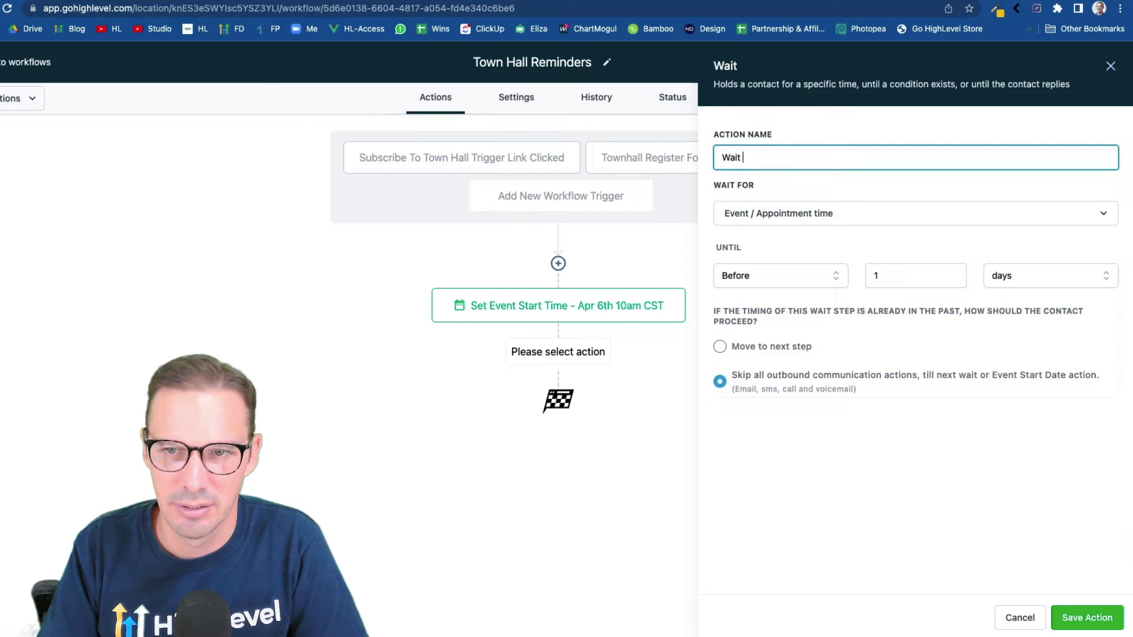
text(1 d)
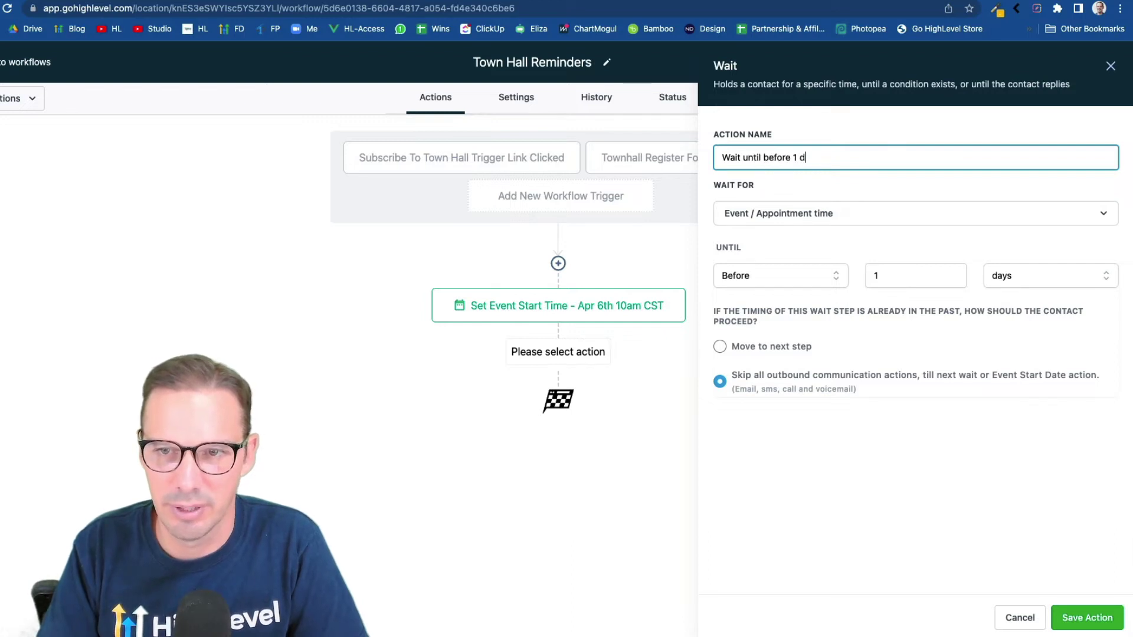
text(ay)
click(1072, 616)
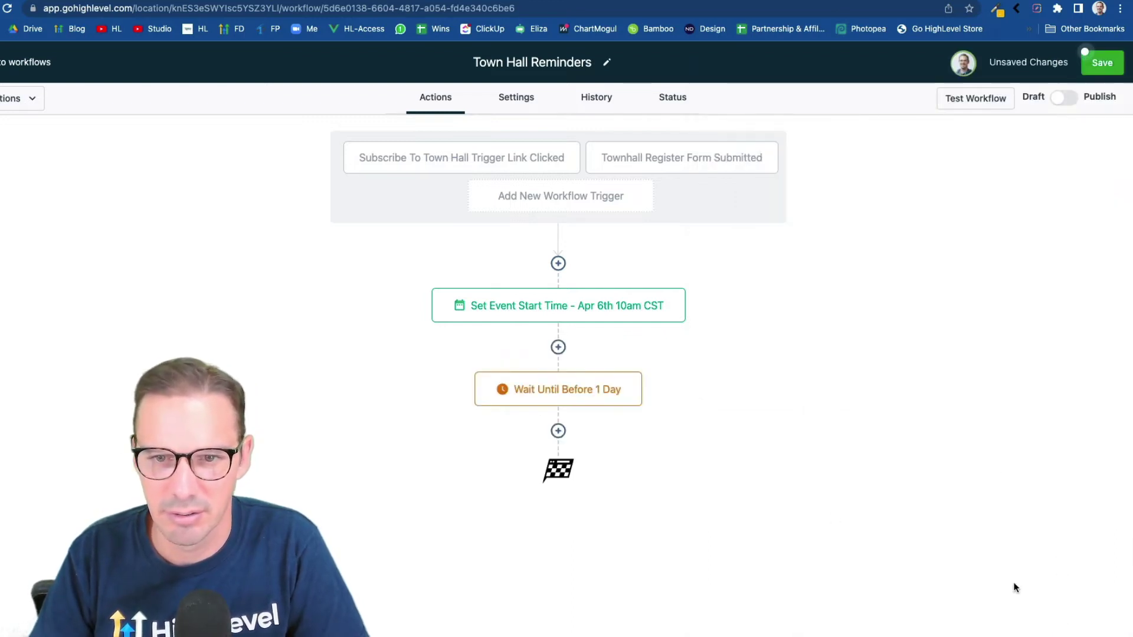
Add an email step after the wait, then discard it while still empty
click(558, 431)
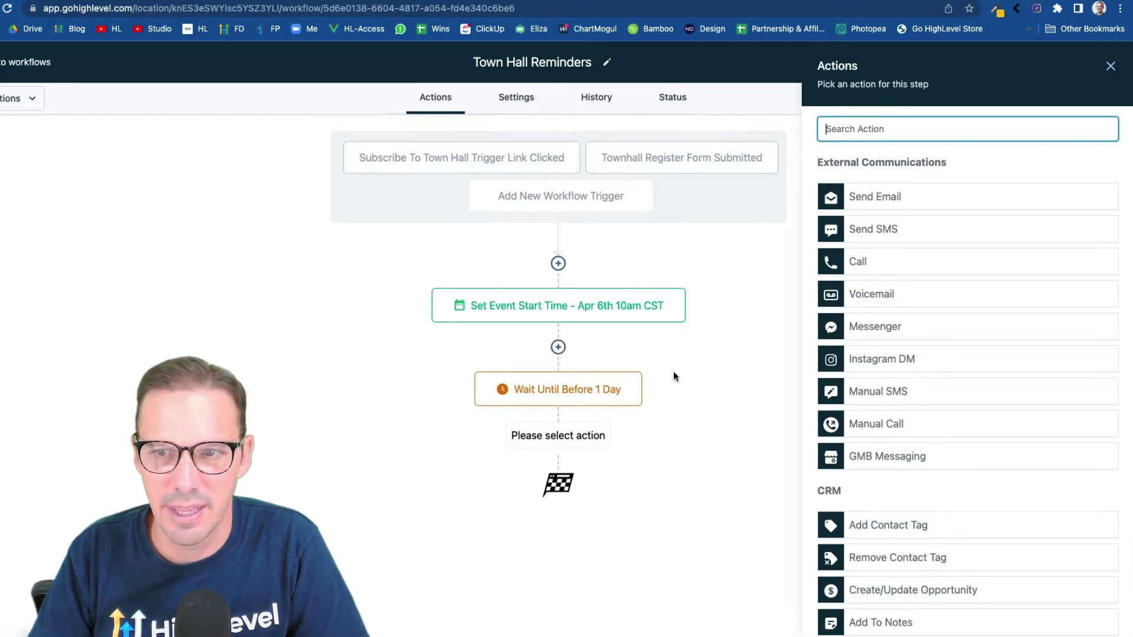
click(908, 208)
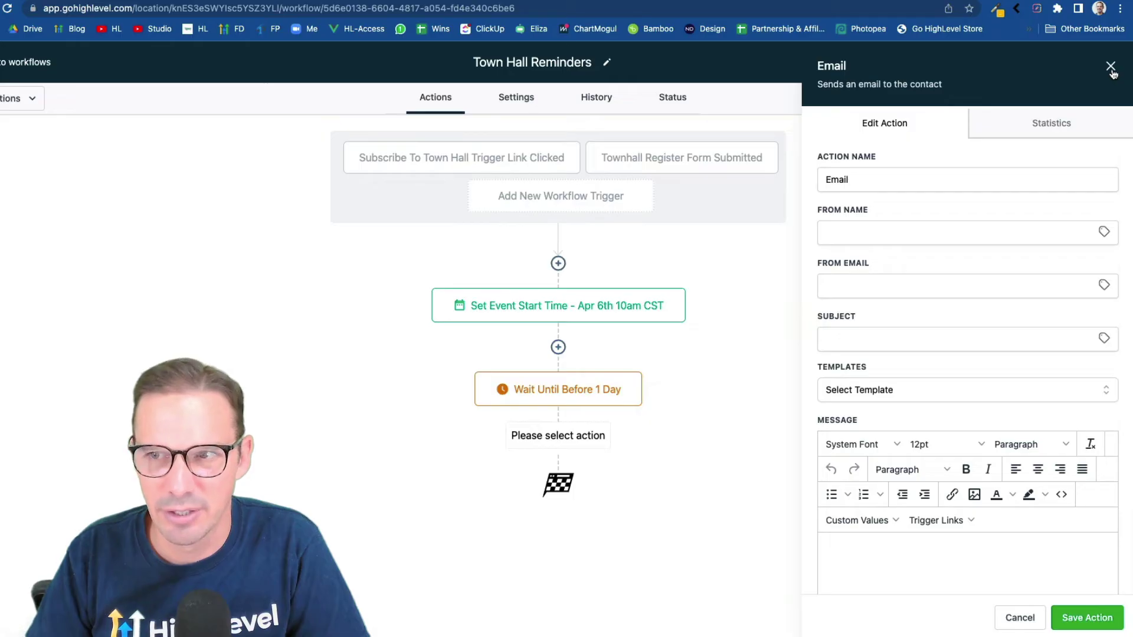
click(1113, 69)
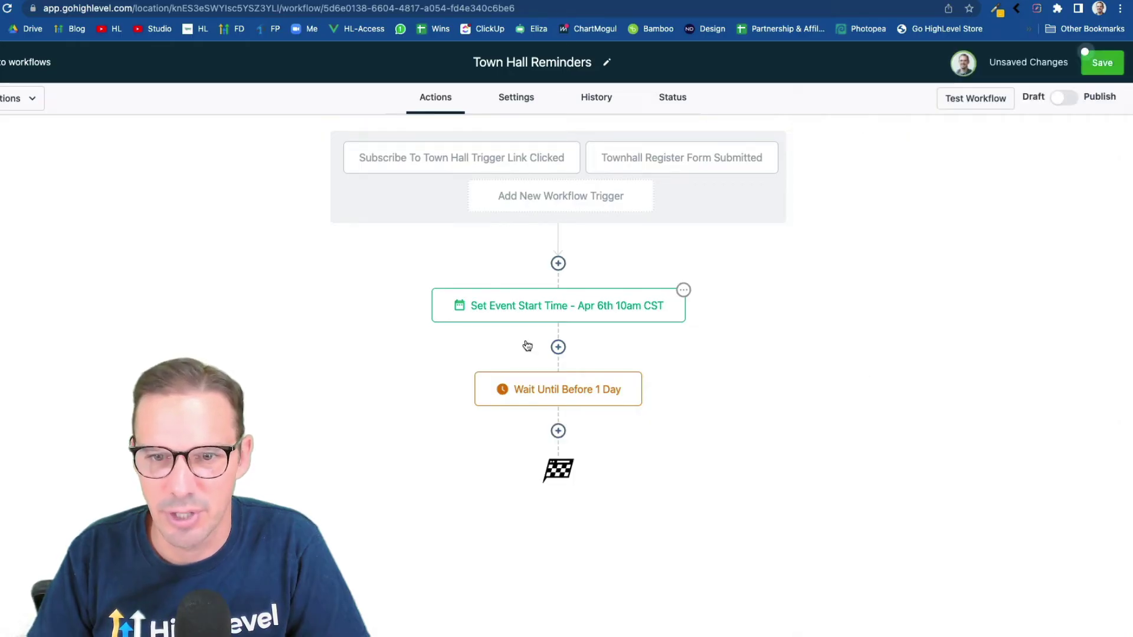
Change the wait to 1 hour before the event and rename it 'Wait Until Before 1 Hour'
click(544, 388)
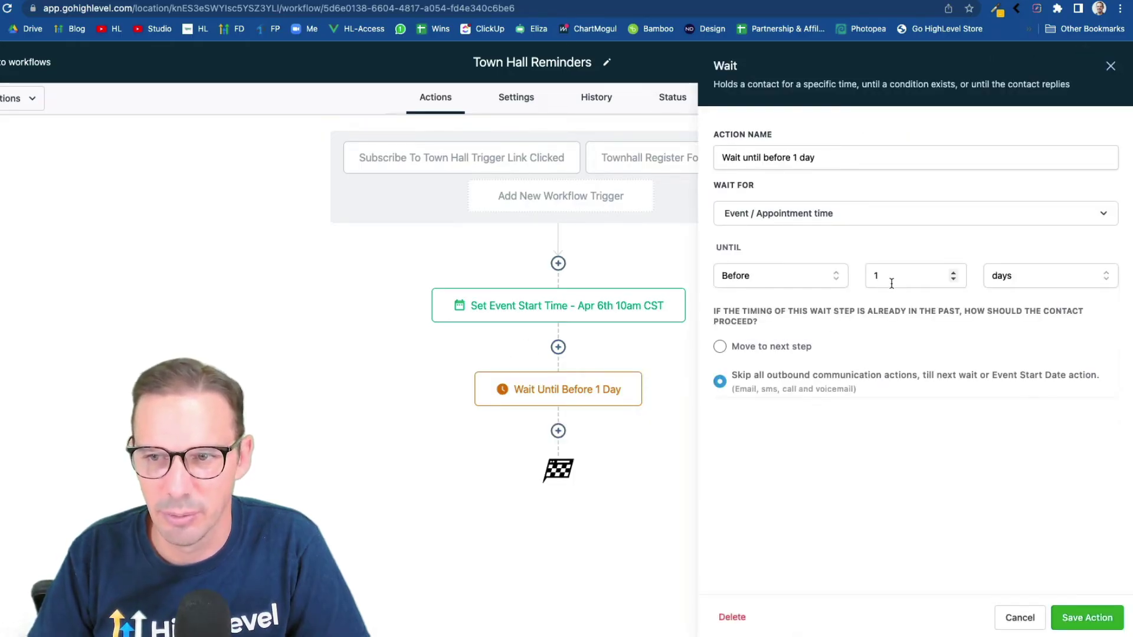
click(1014, 277)
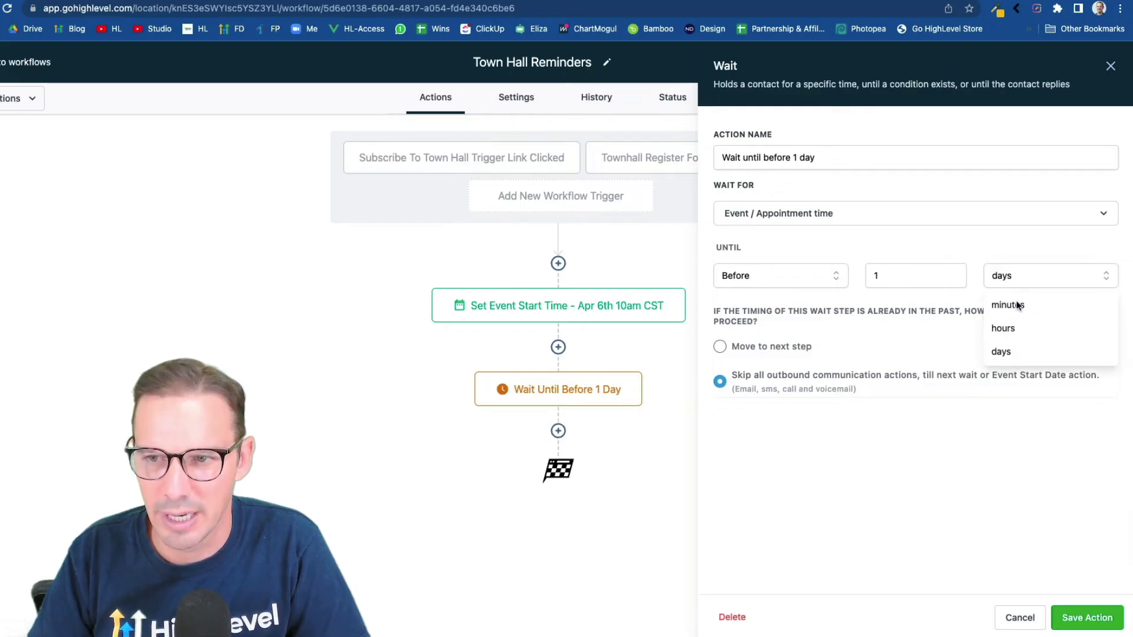
click(1016, 323)
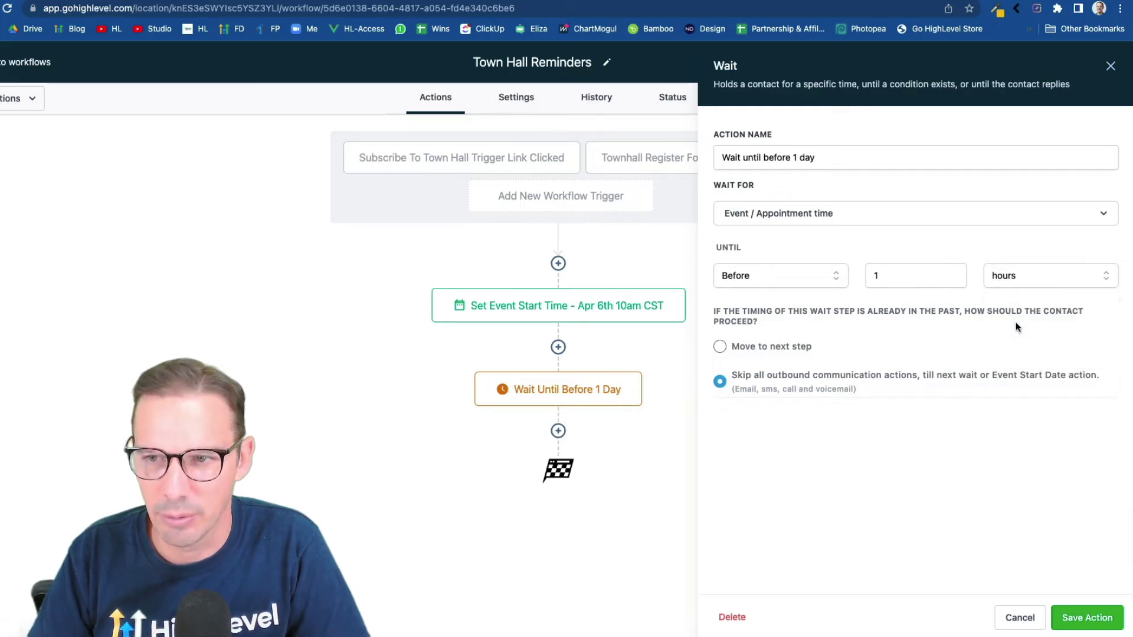
double_click(806, 158)
text(hour)
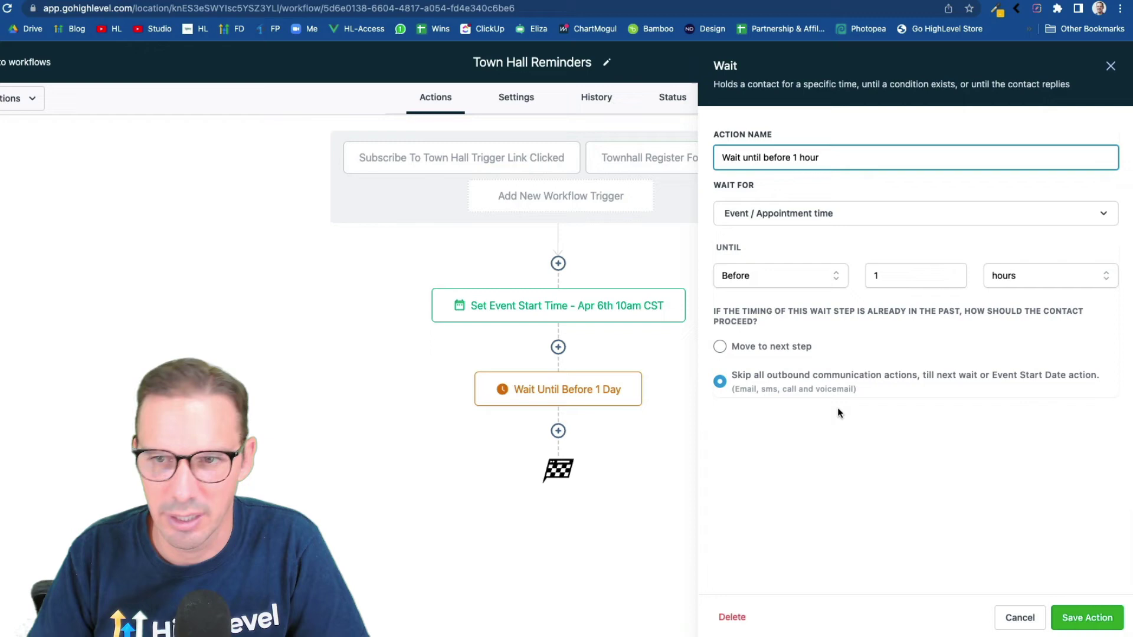
click(1087, 617)
Add an email step using the HL Town Hall 1hr Reminder template and save it
click(558, 431)
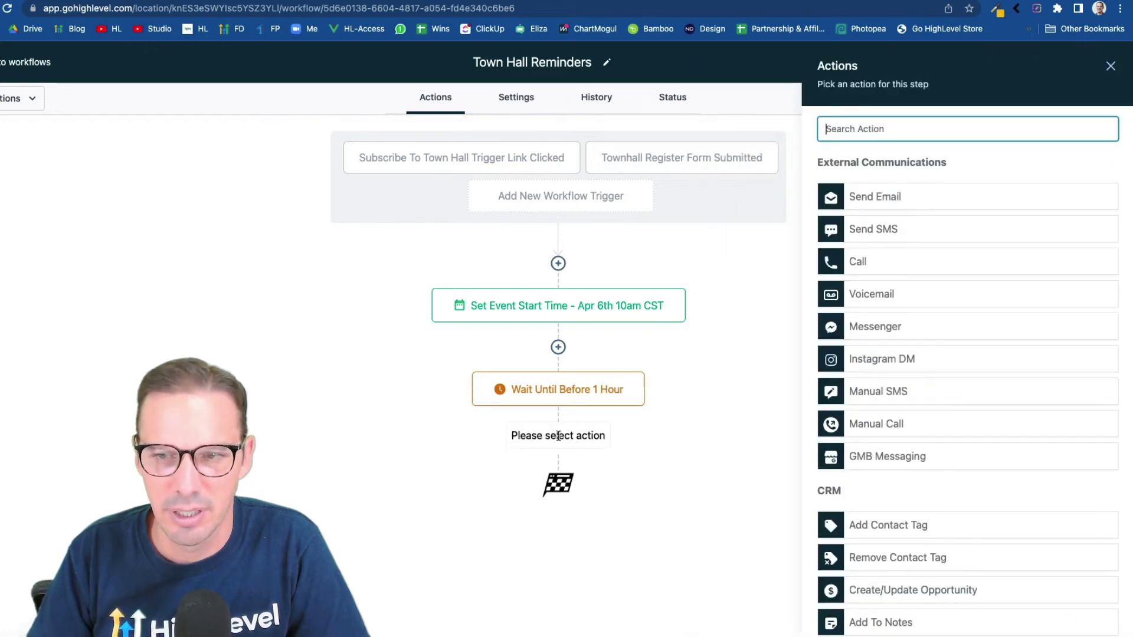
click(907, 204)
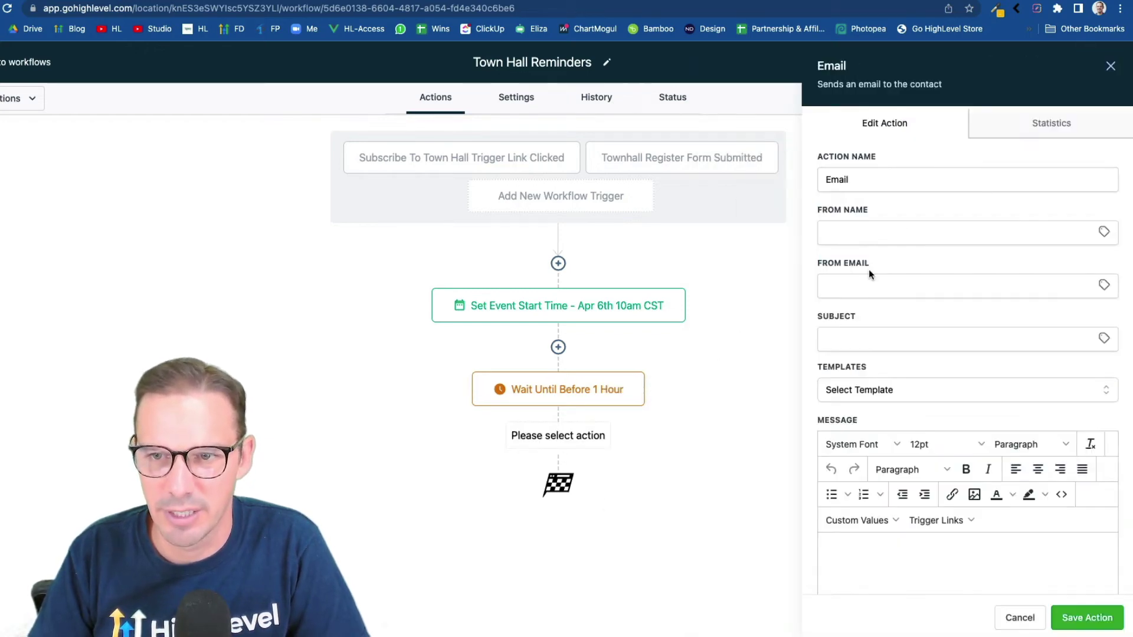
click(863, 392)
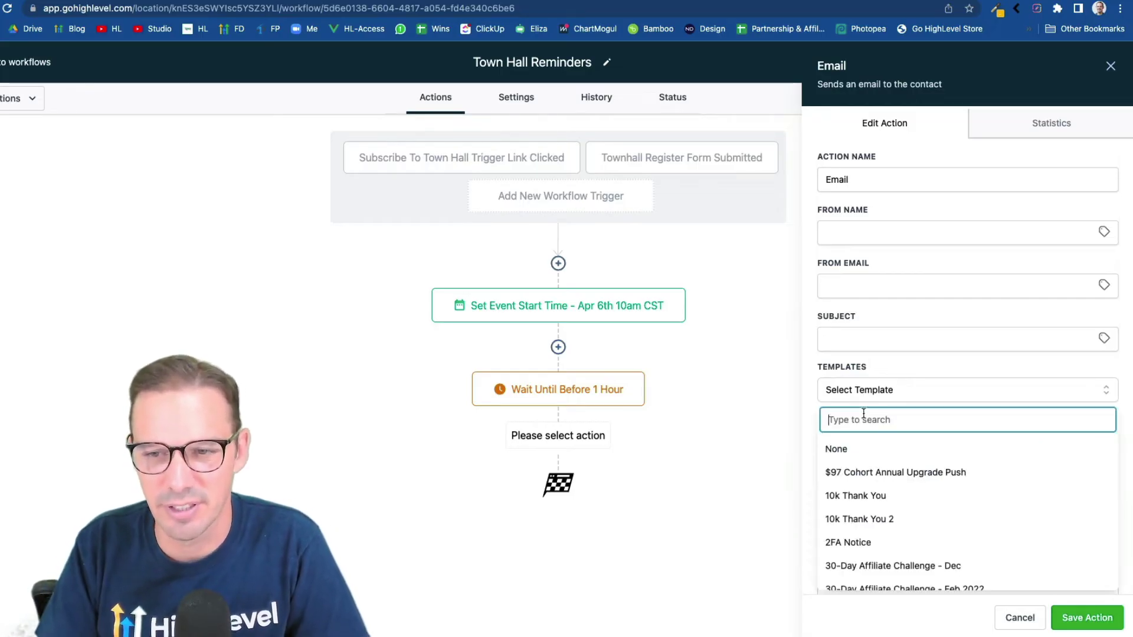
text(town)
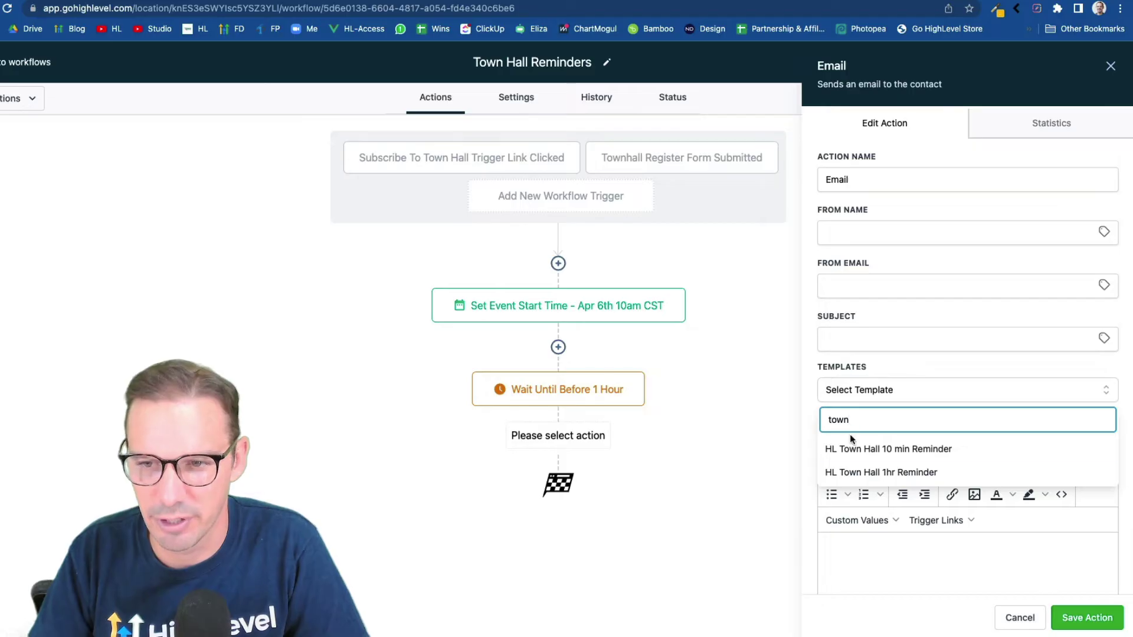
click(869, 472)
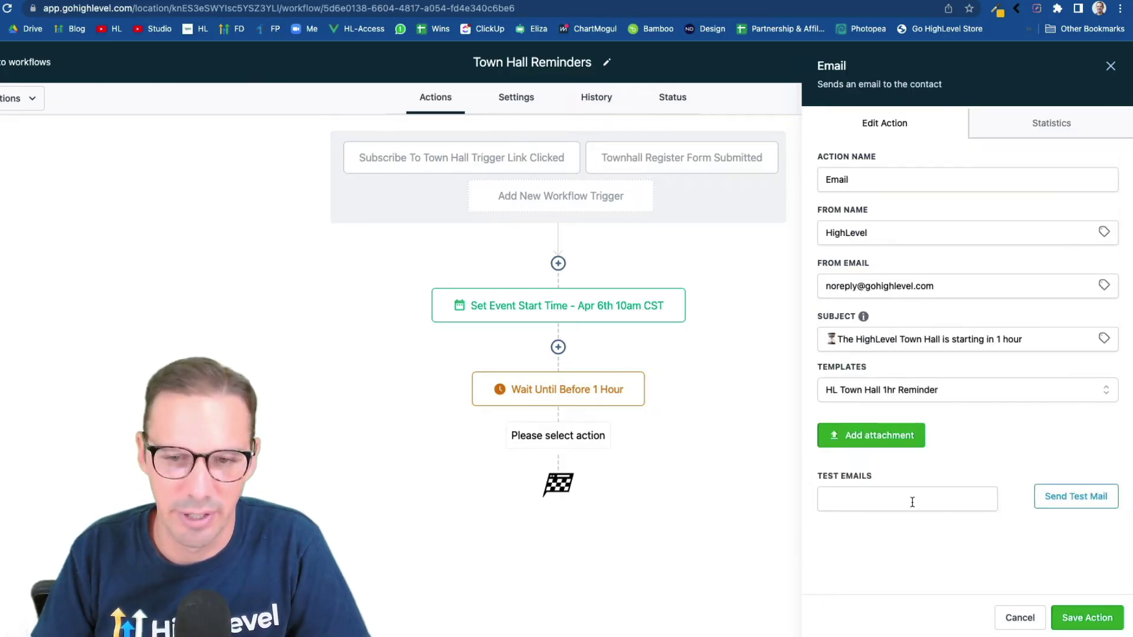
click(1079, 625)
Add a wait step named 'Wait Until 10mins Before' that waits until 10 minutes before the event
click(559, 515)
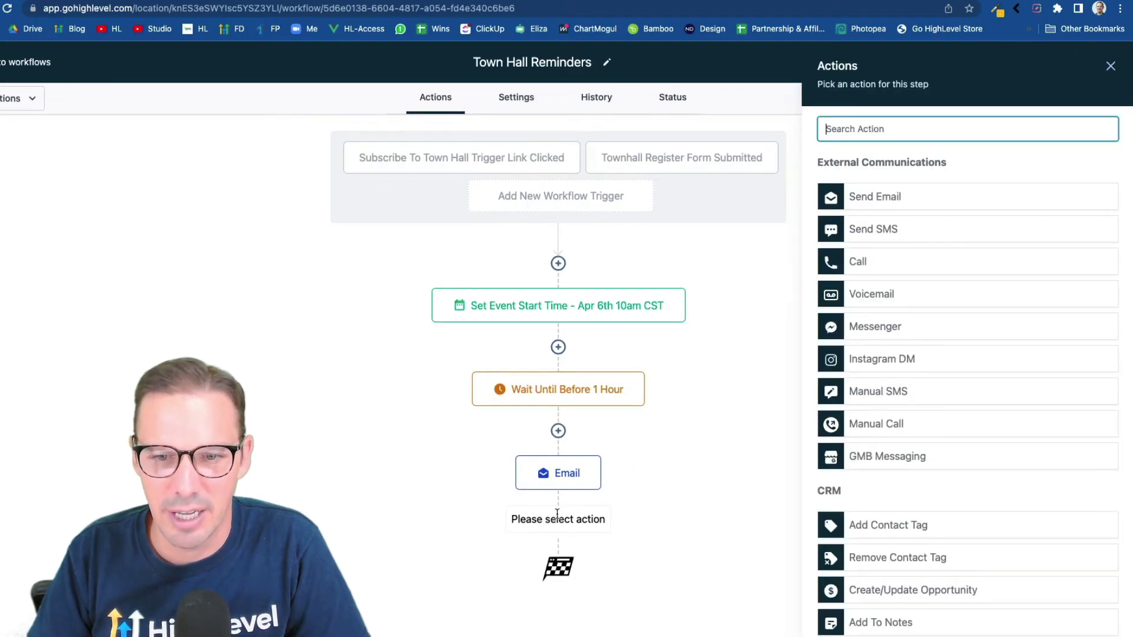
text(wait)
click(880, 182)
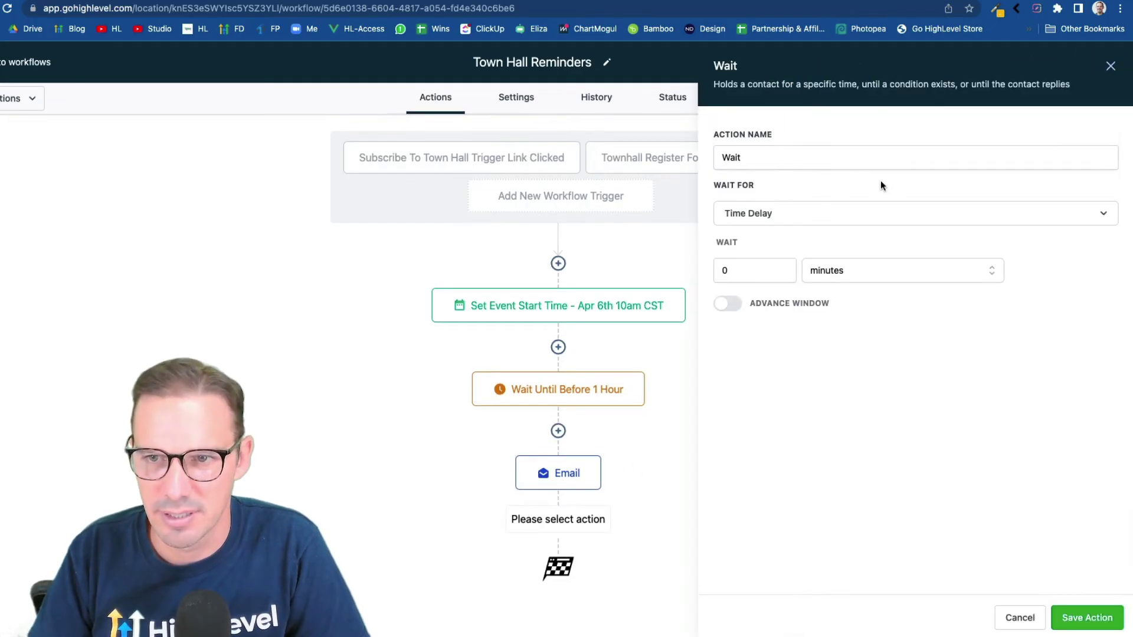
click(787, 215)
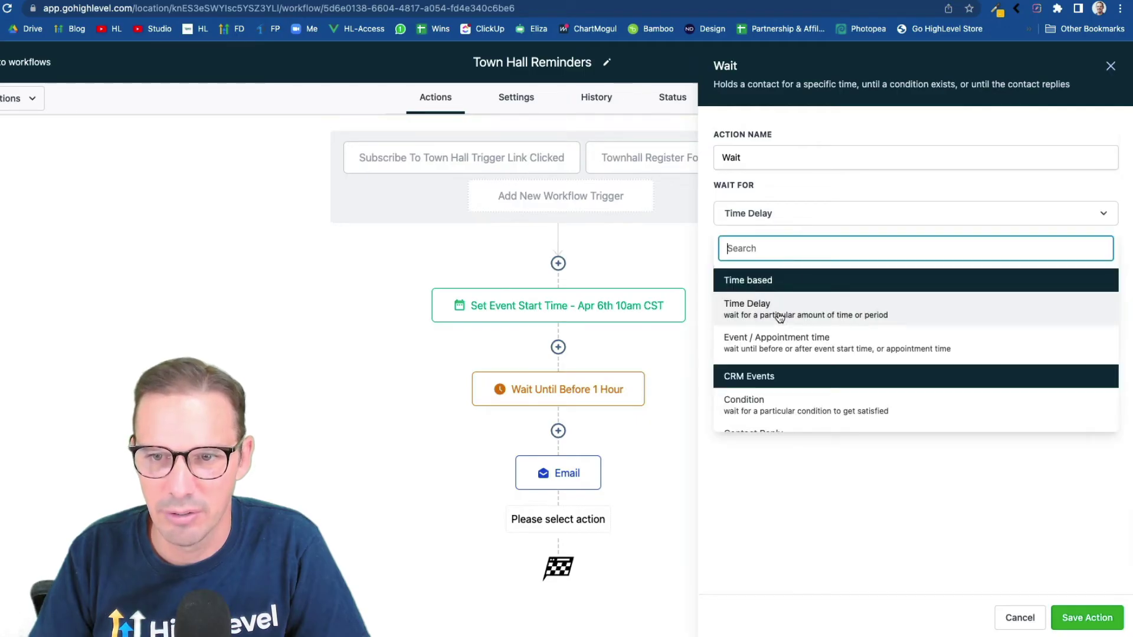
click(763, 341)
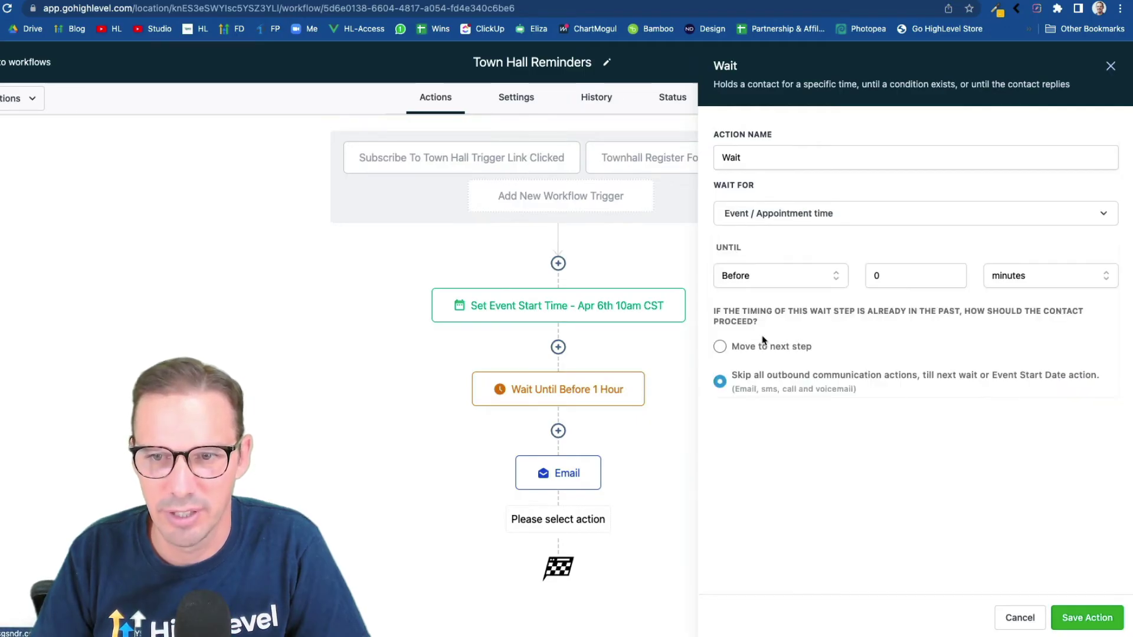
click(873, 276)
text(1)
click(1011, 281)
key(Escape)
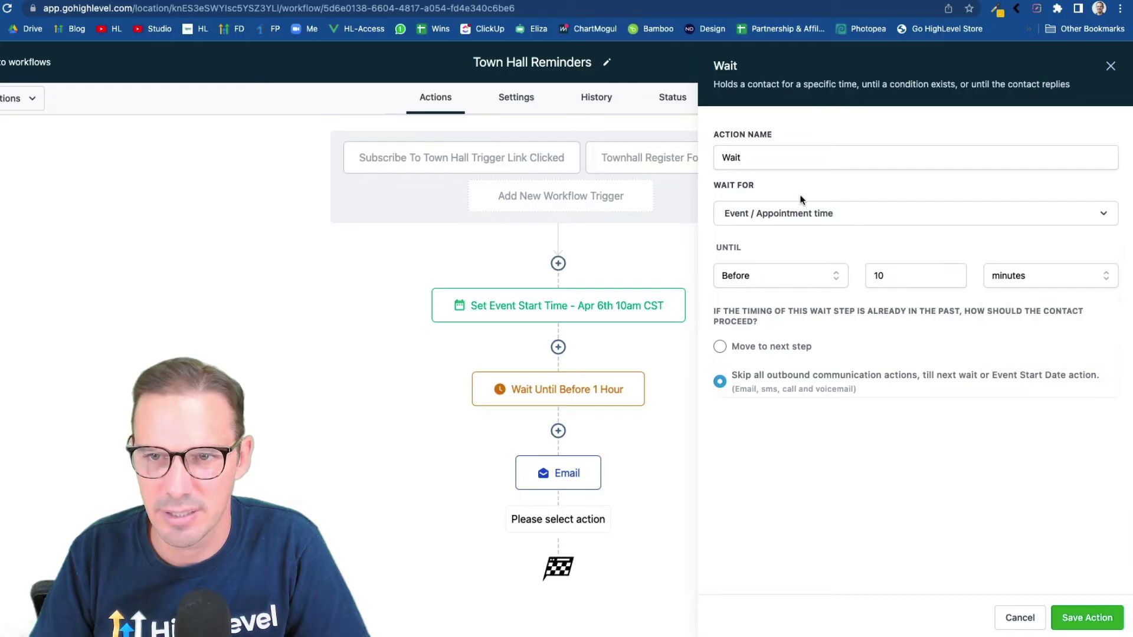
click(767, 157)
text(until 10mins before)
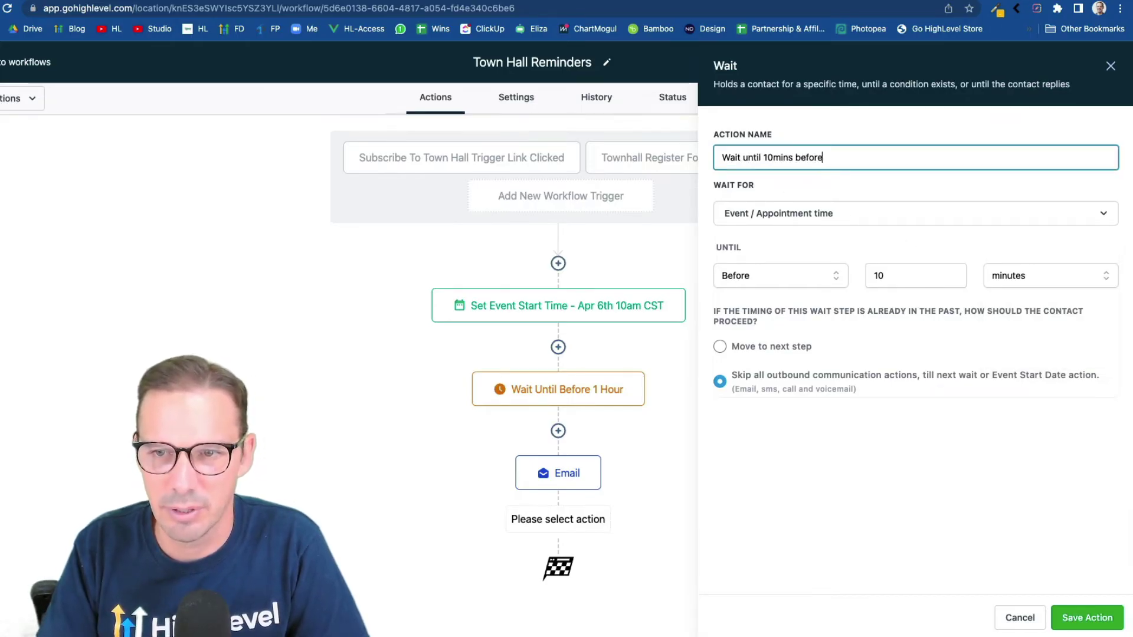
click(1087, 618)
Add a '10min Reminder' email step using the HL Town Hall 10 min Reminder template
scroll(708, 487, down, 1)
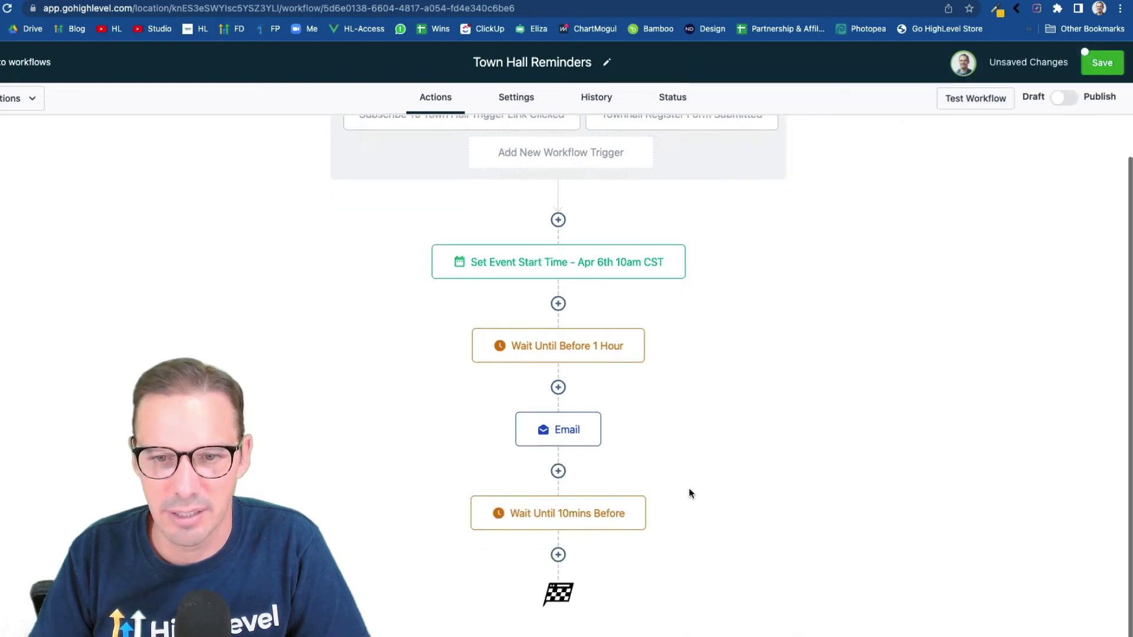
click(558, 555)
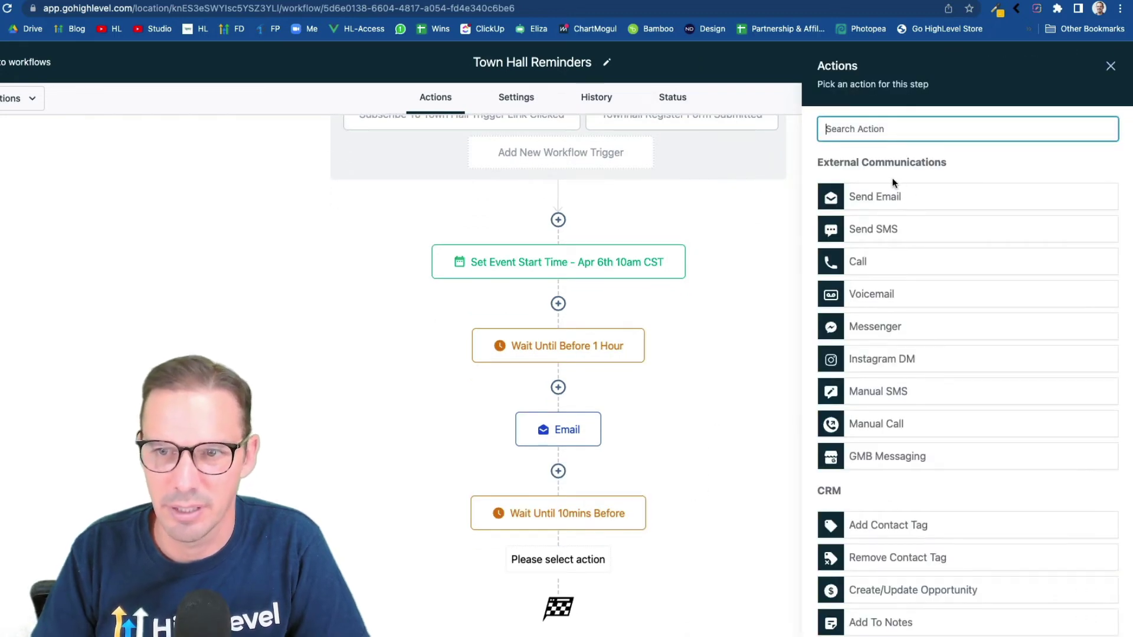
text(email)
click(903, 193)
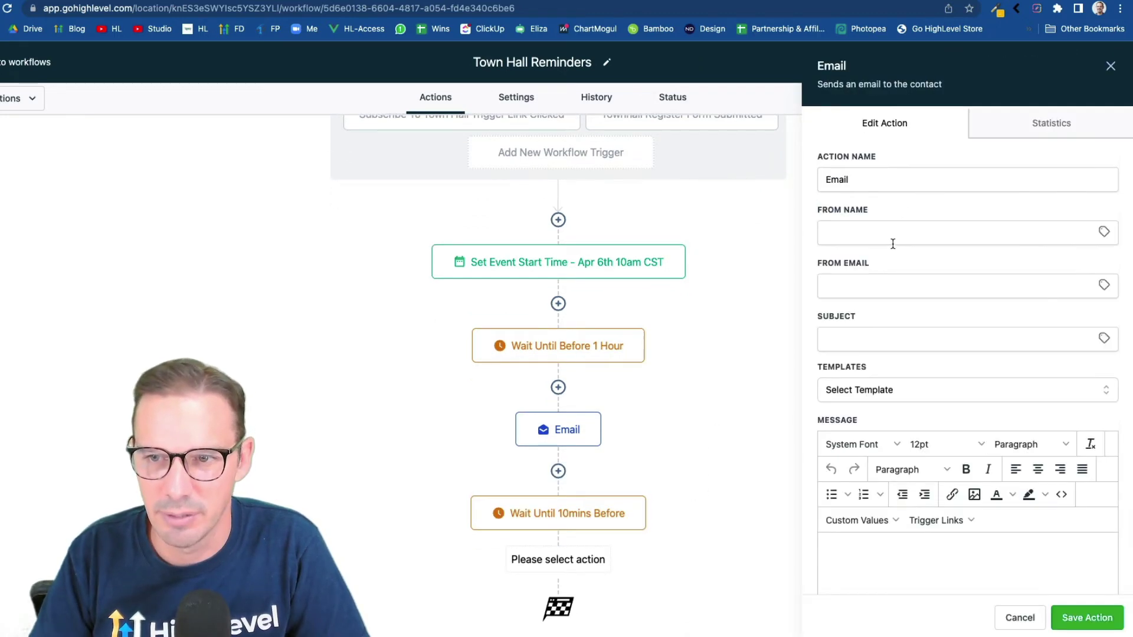
click(887, 394)
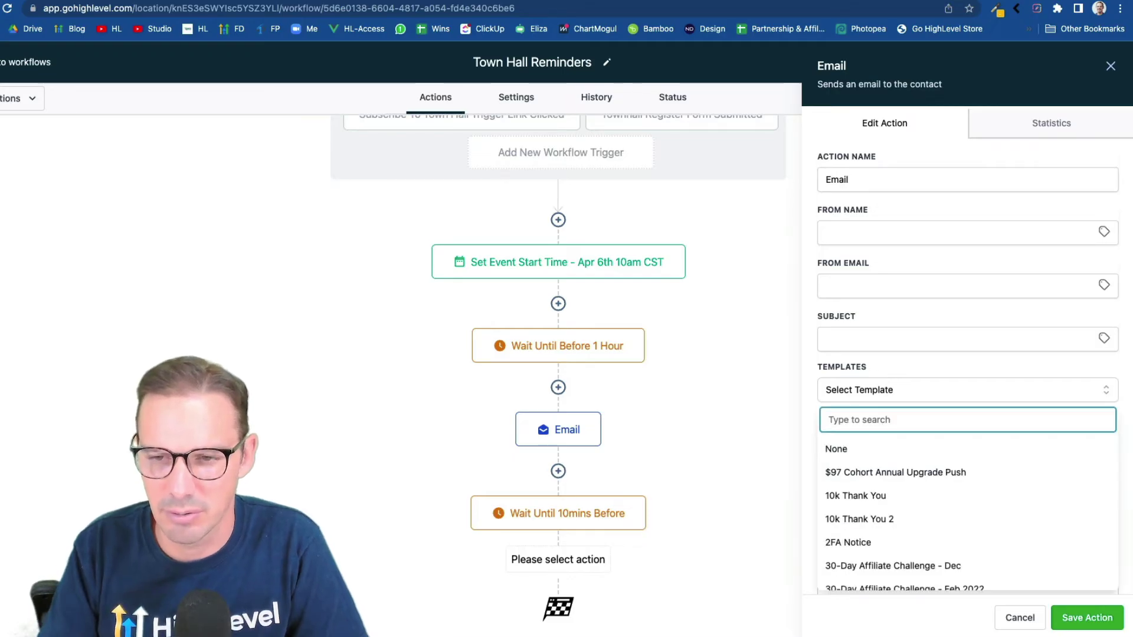
text(town)
click(937, 459)
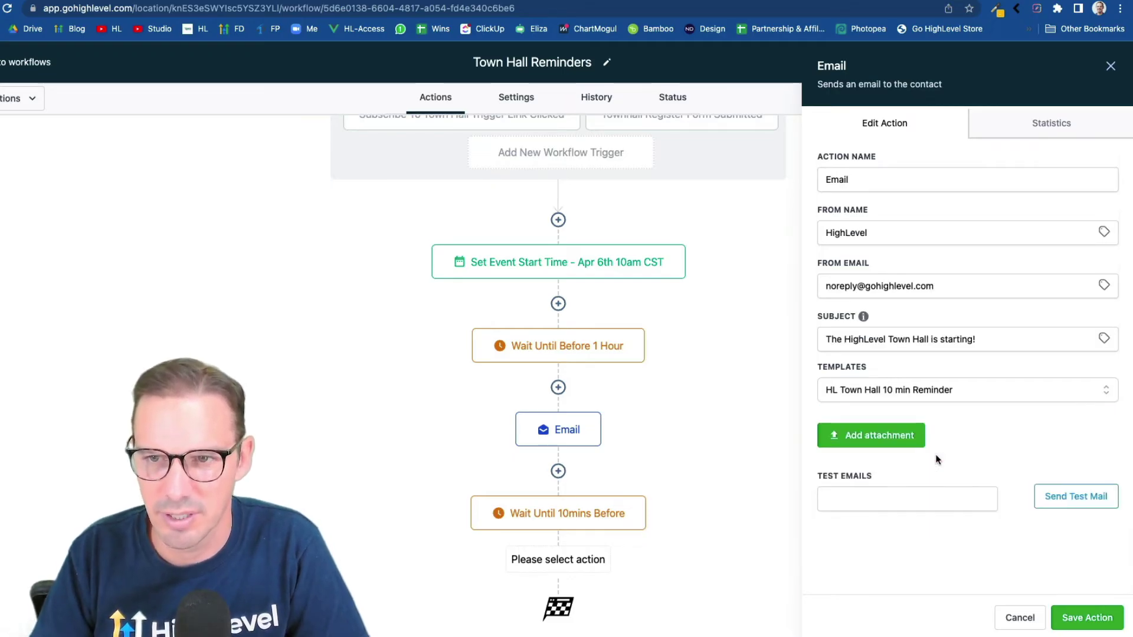
click(829, 179)
text(10)
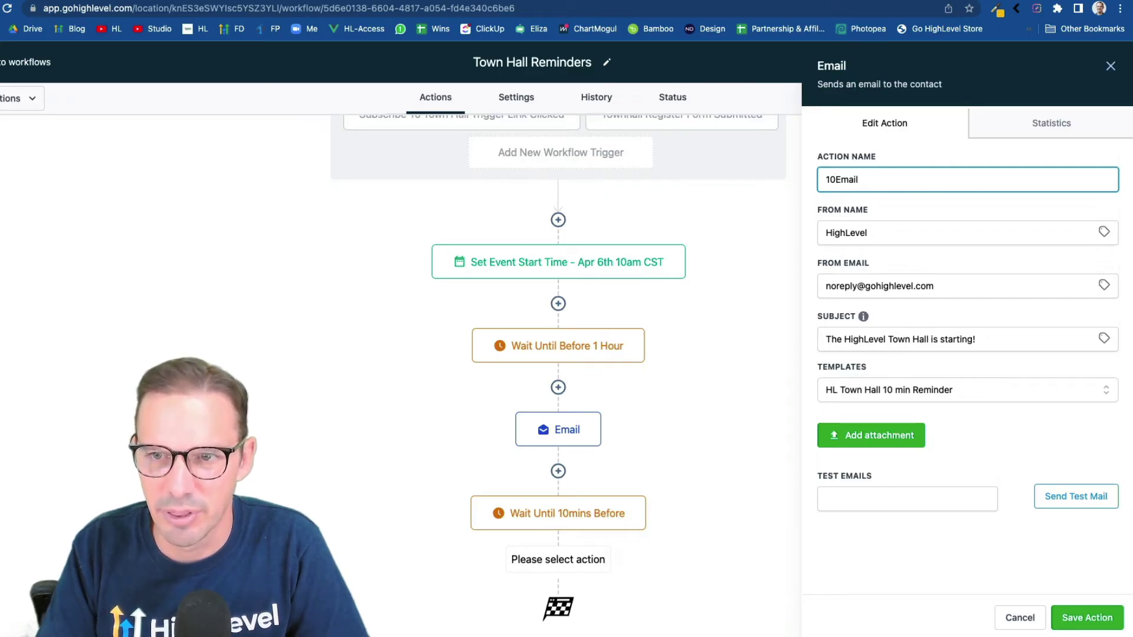
text(min reinde)
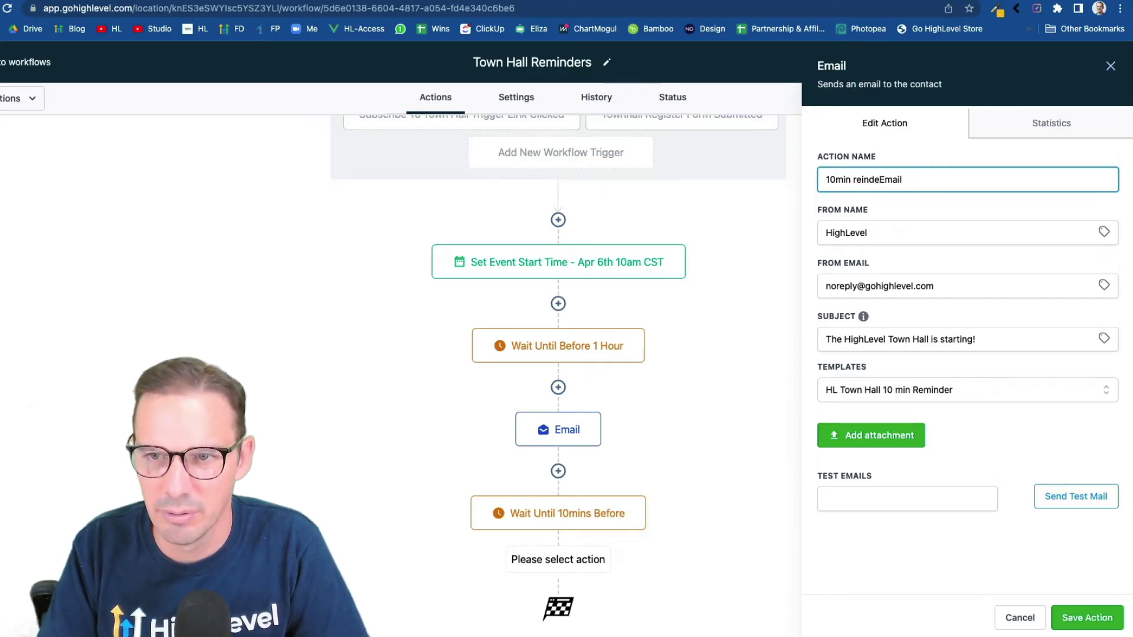
key(BackSpace)
key(BackSpace)
key(BackSpace)
key(BackSpace)
text(minder)
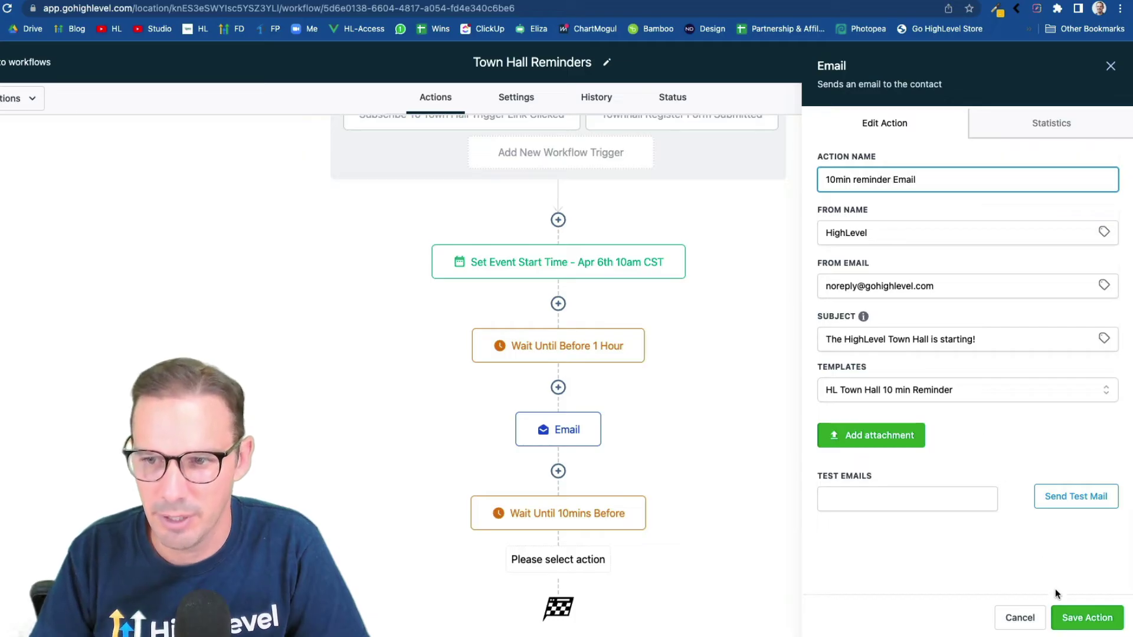
click(1075, 617)
Rename the first email step to '1hr Reminder Email'
click(566, 430)
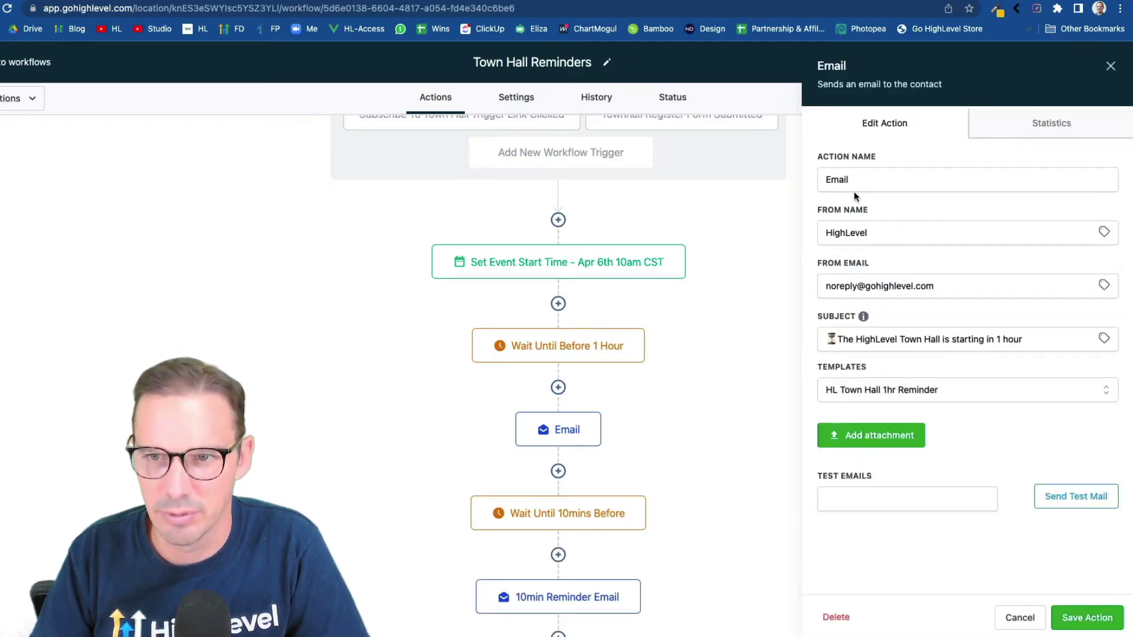
click(827, 180)
text(1hr remind)
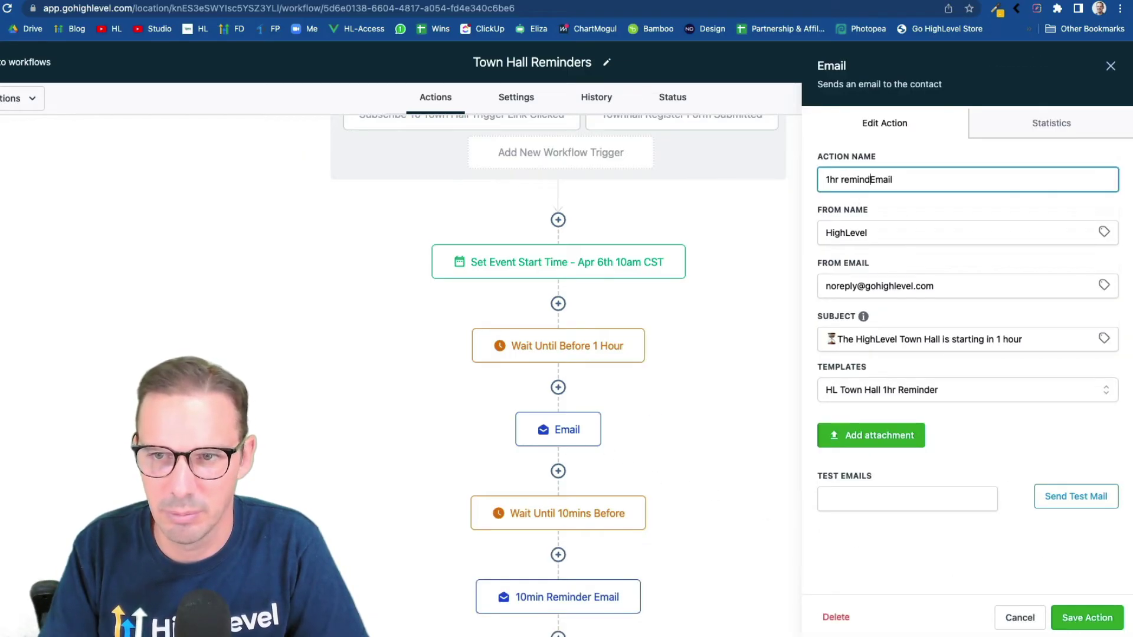
text(er)
Save the renamed 1hr Reminder Email step
click(1089, 620)
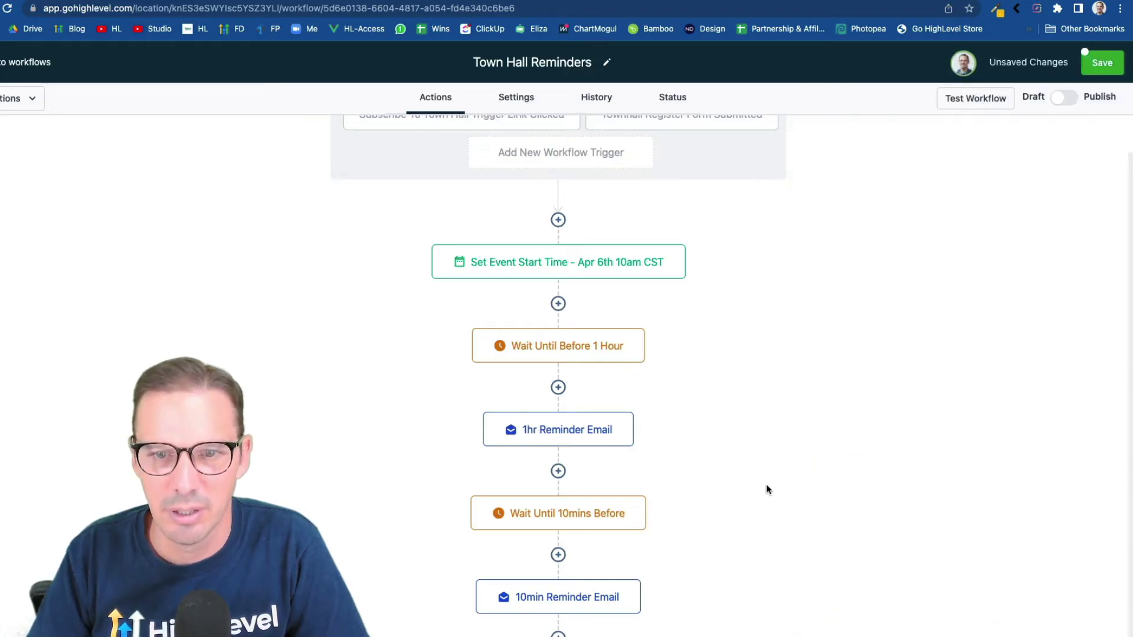
scroll(766, 483, down, 1)
mouse_move(569, 458)
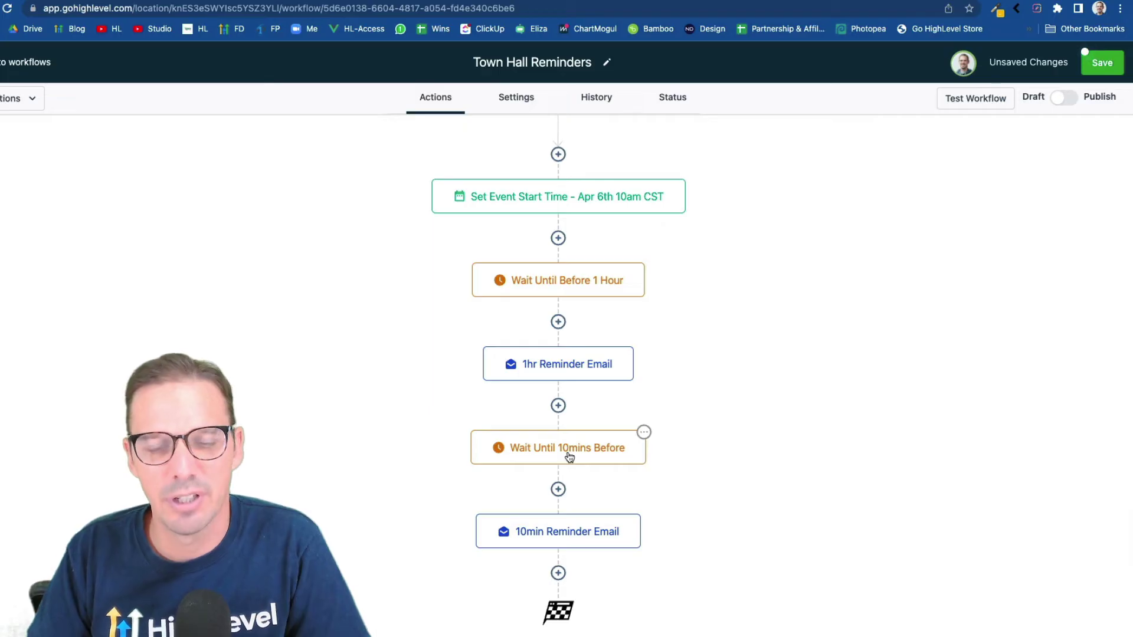
mouse_move(578, 539)
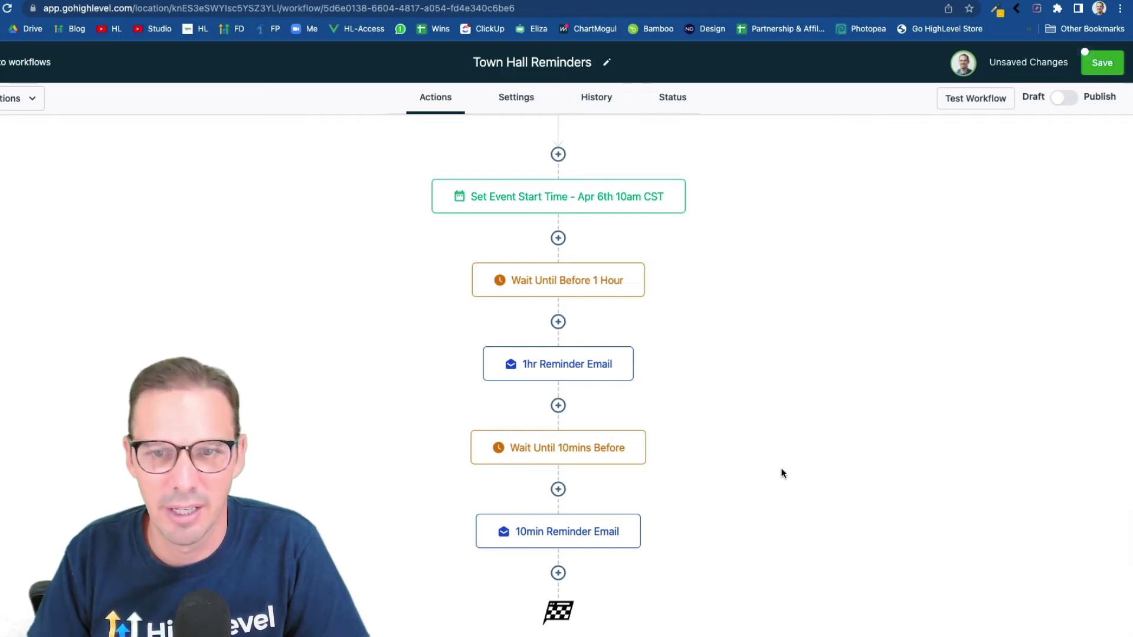
scroll(706, 398, up, 2)
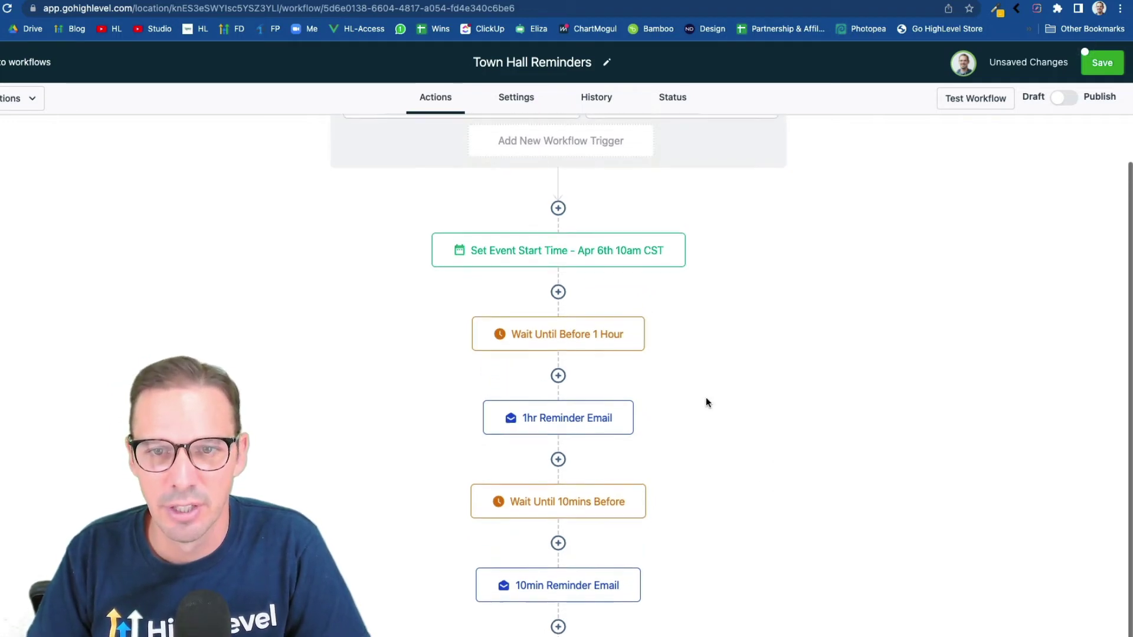
scroll(706, 398, down, 2)
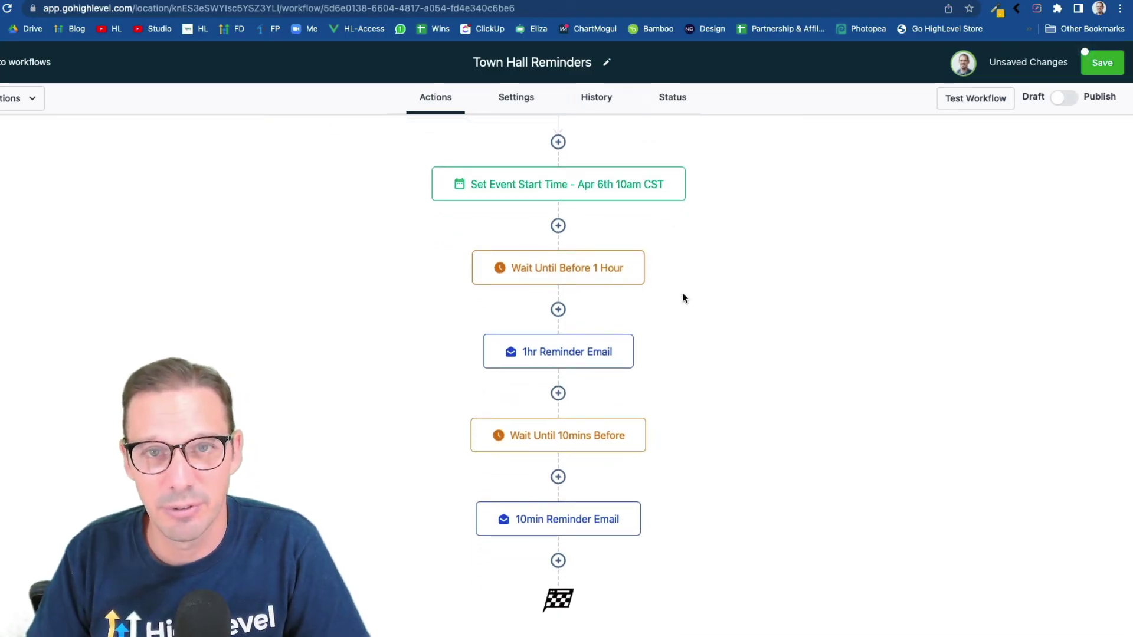
Copy all actions from Set Event Start Time onward and paste them after the 10min Reminder Email
click(683, 169)
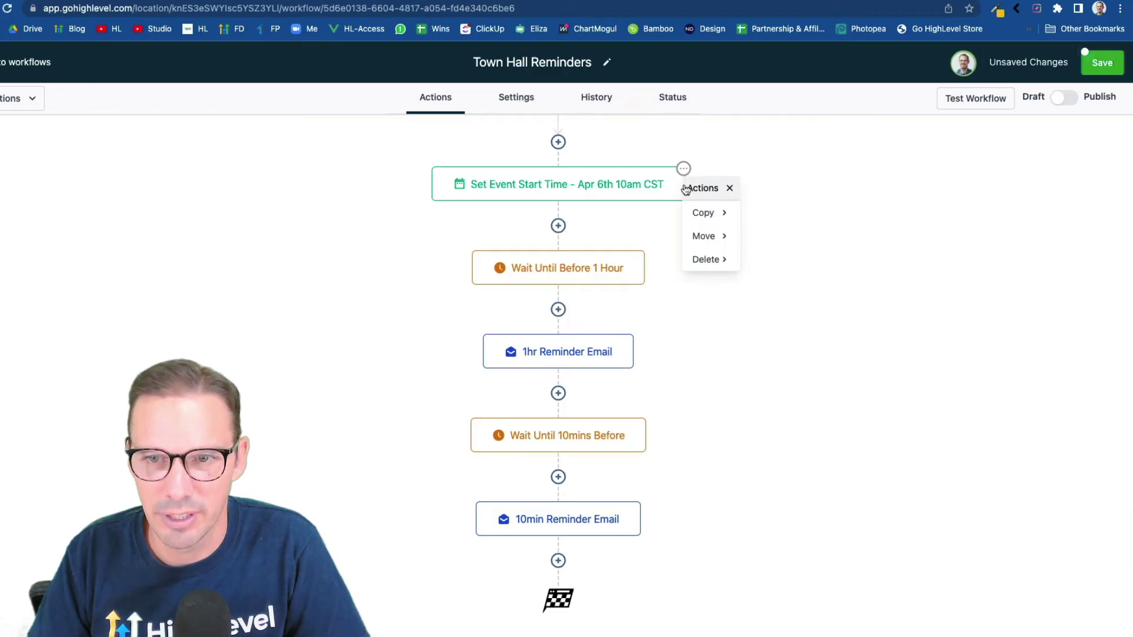
click(708, 216)
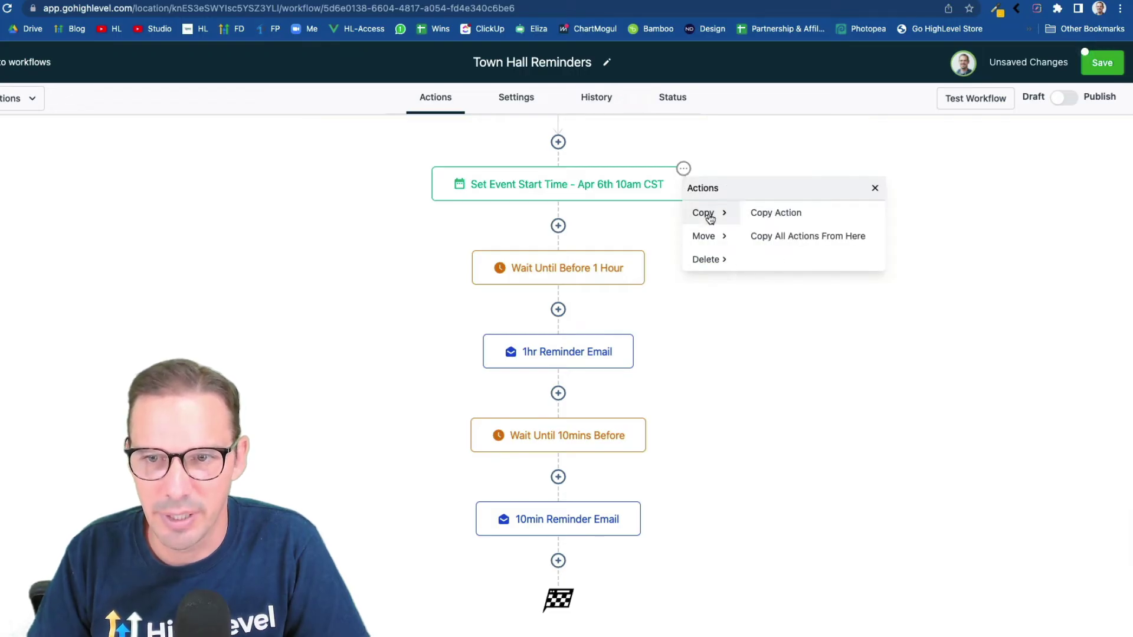
click(796, 241)
scroll(586, 413, down, 2)
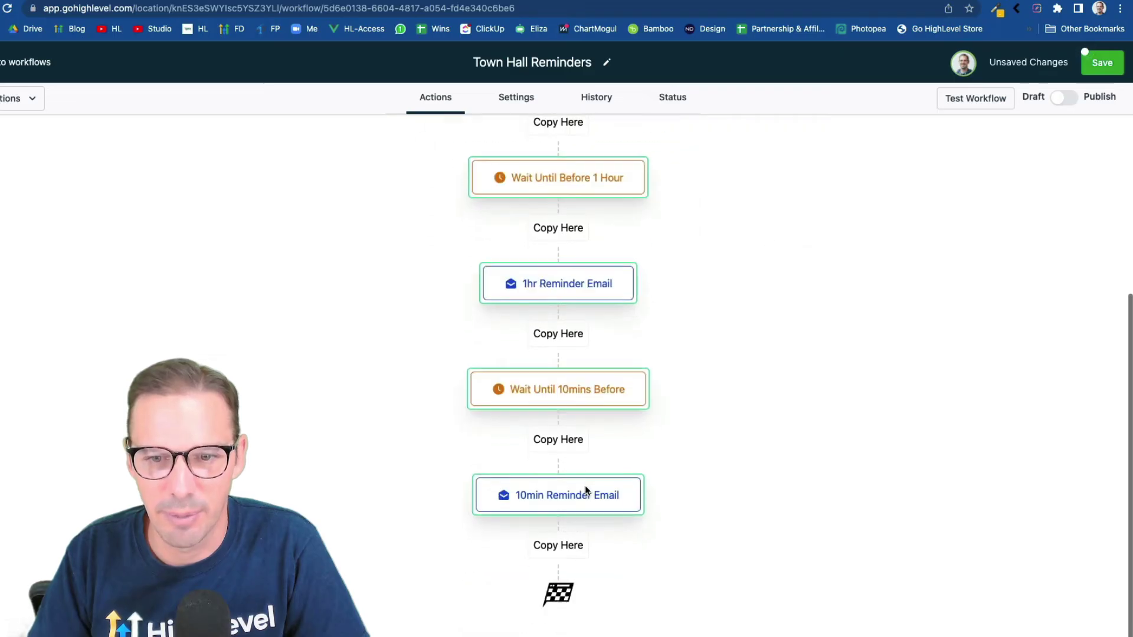
click(560, 551)
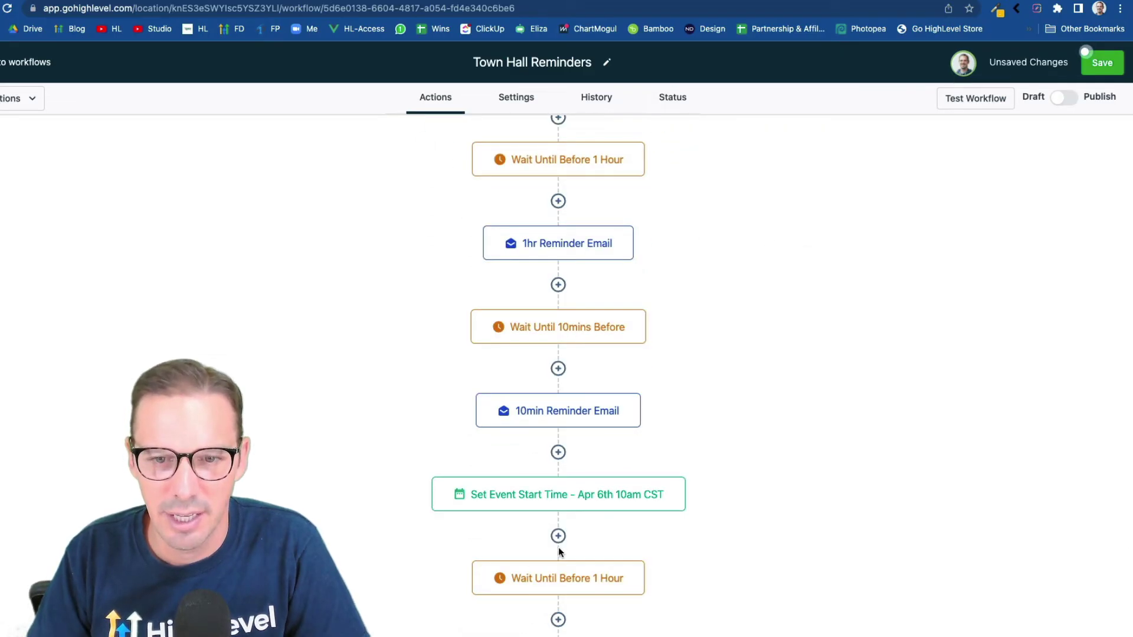
scroll(591, 473, up, 1)
scroll(603, 407, up, 3)
scroll(585, 448, down, 5)
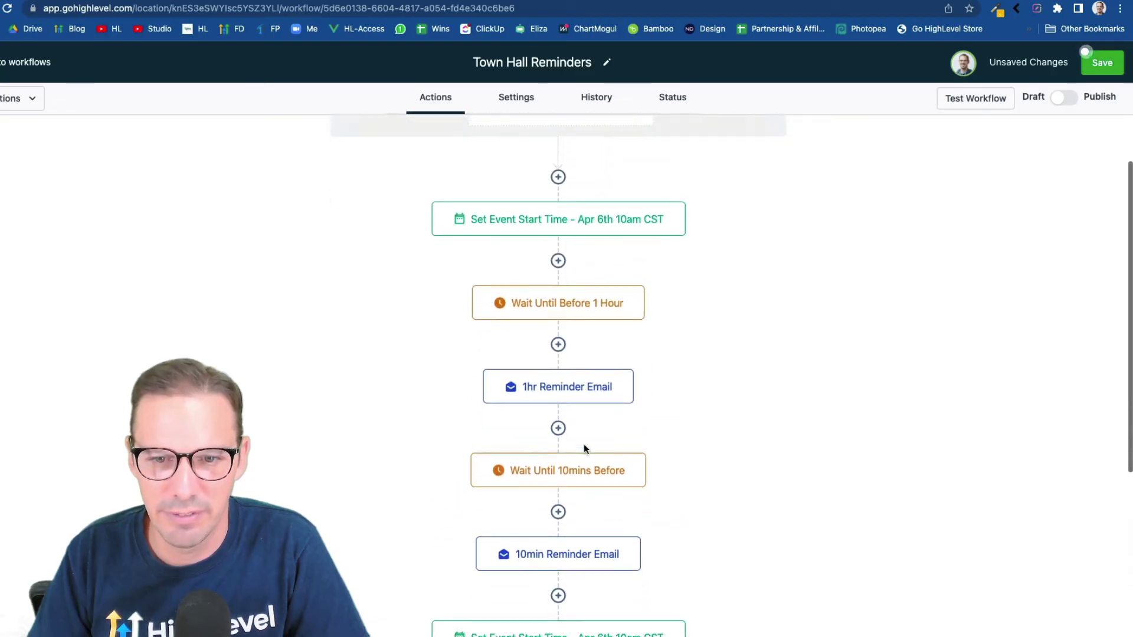
scroll(584, 440, down, 4)
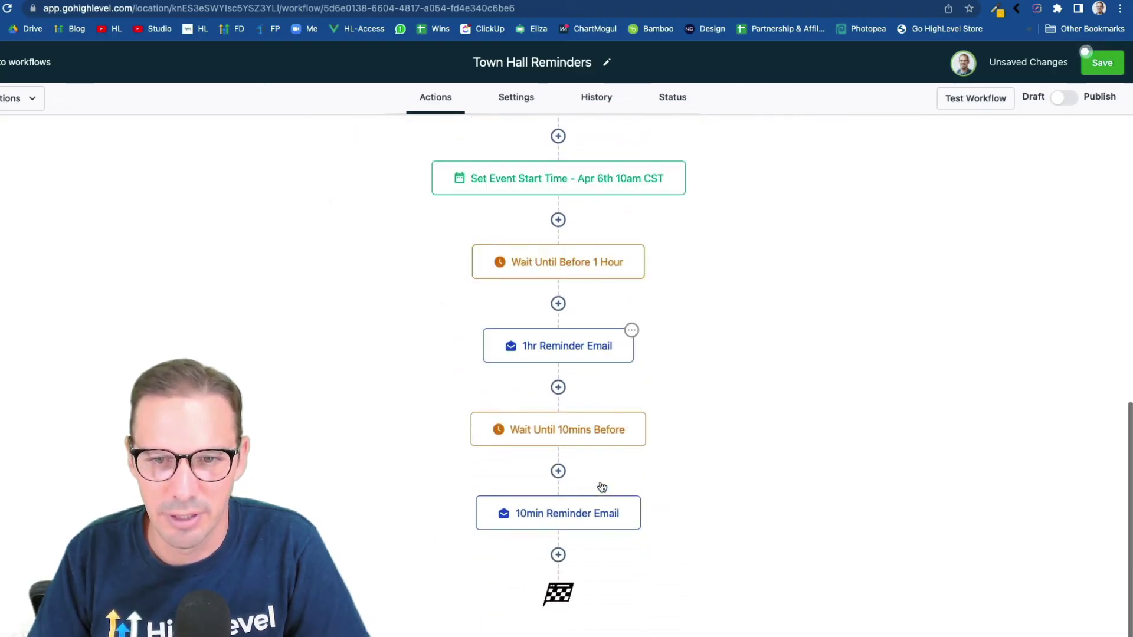
Set the copied event start date to May 4, 2022 and rename it 'Set Event Start Time - Mar 4th 10am CST'
scroll(607, 367, up, 1)
click(594, 265)
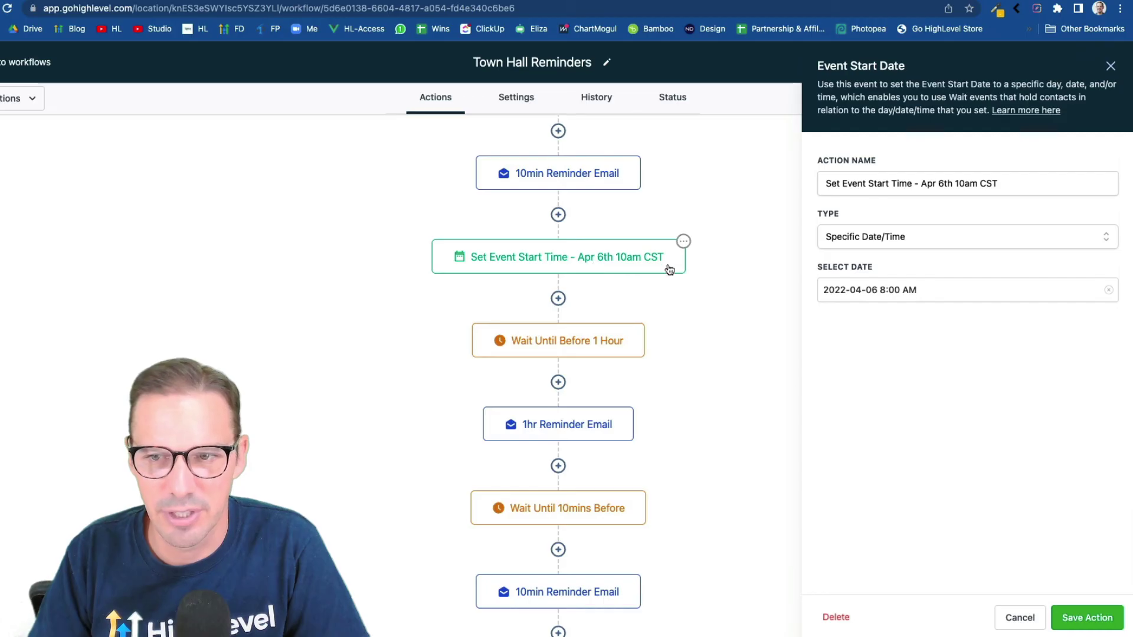
click(1015, 287)
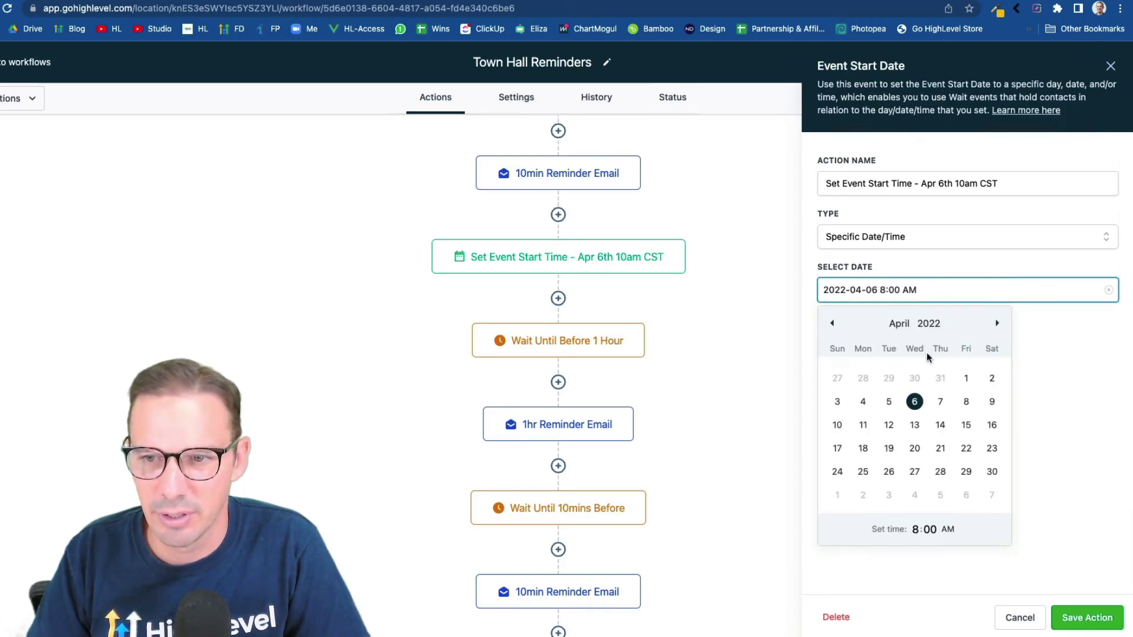
click(997, 322)
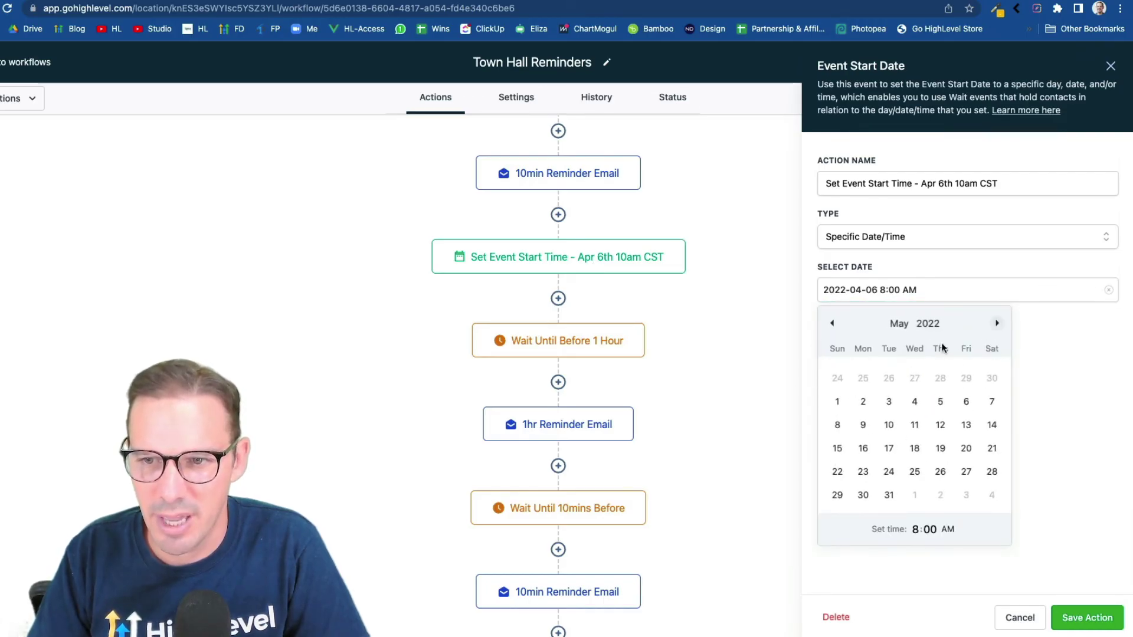
click(915, 405)
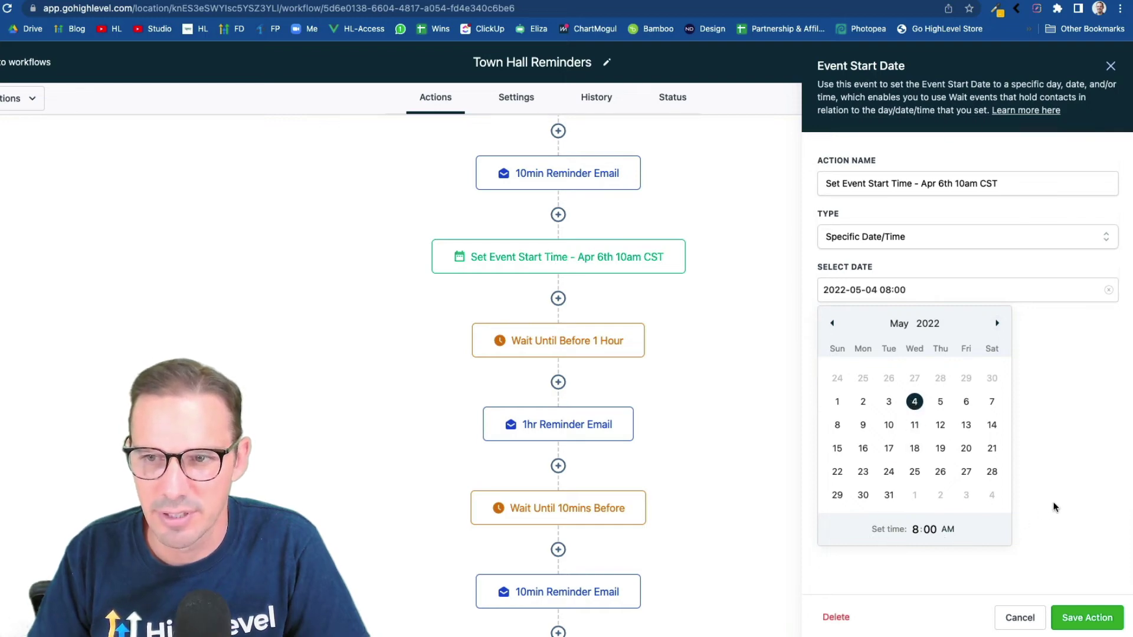
drag(947, 185, 921, 186)
text(Mar 4)
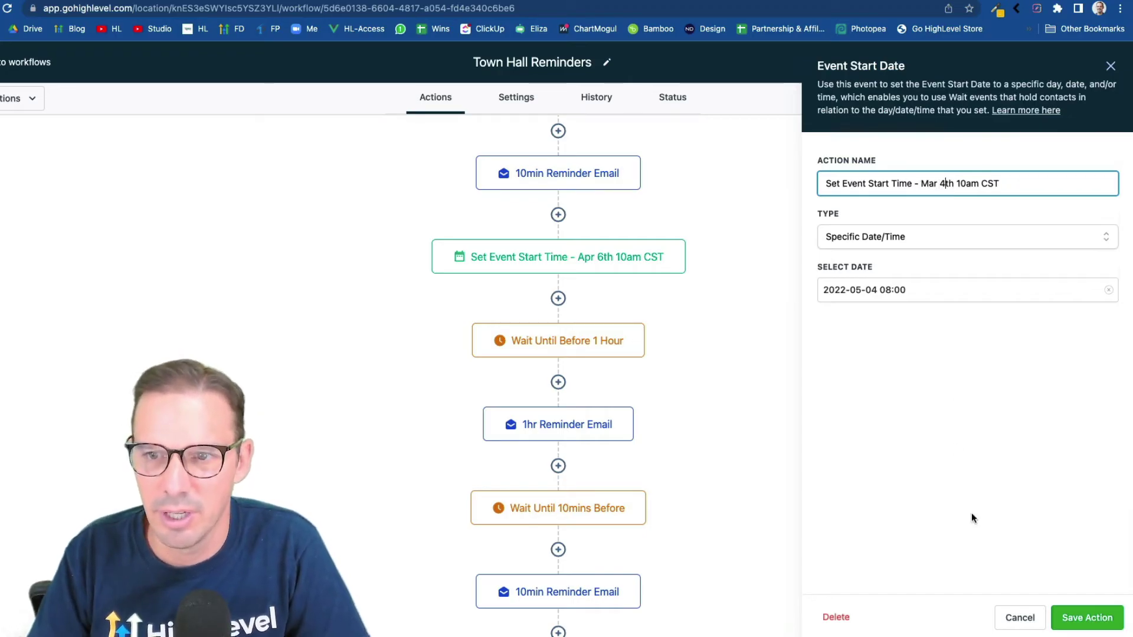
click(1077, 619)
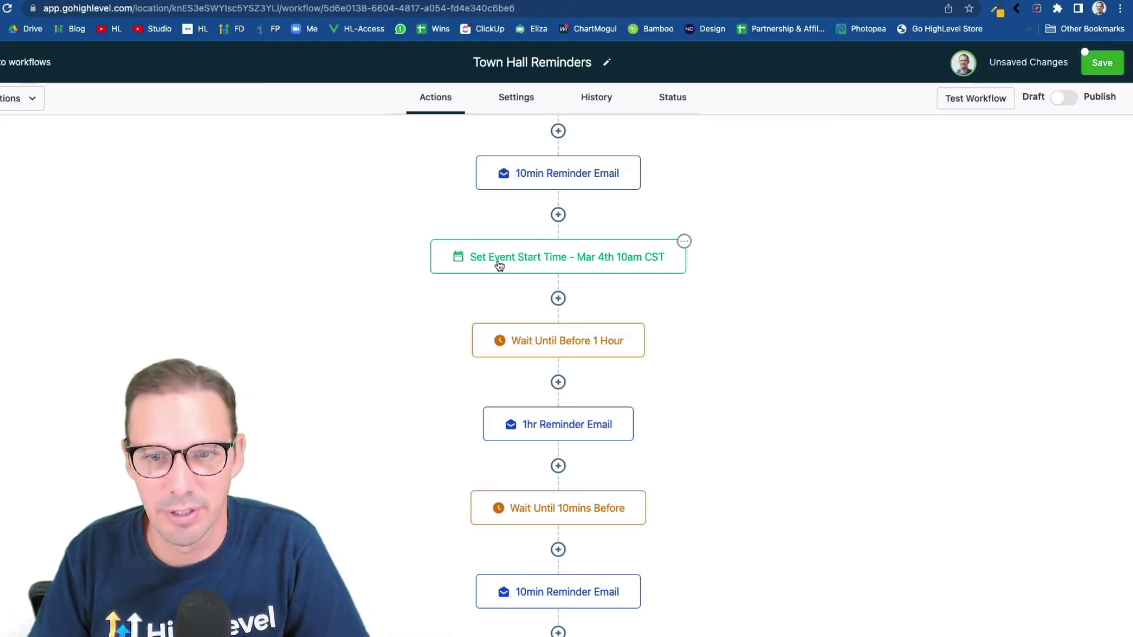
Open the Wait Until Before 1 Hour step and close it without changes
click(581, 344)
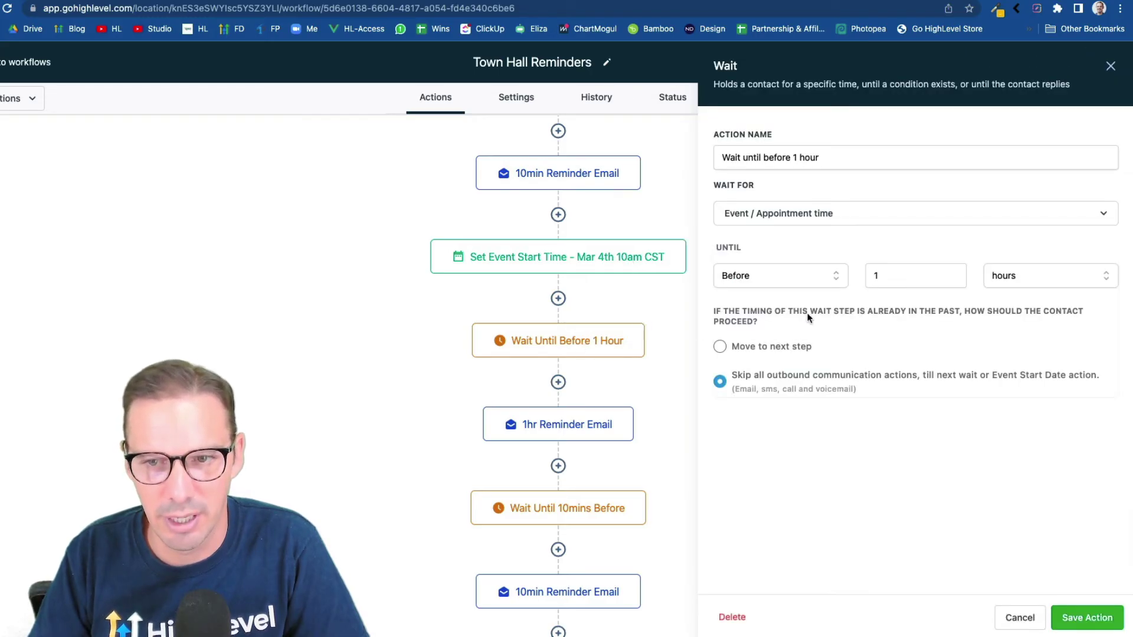
click(1020, 617)
scroll(559, 507, down, 1)
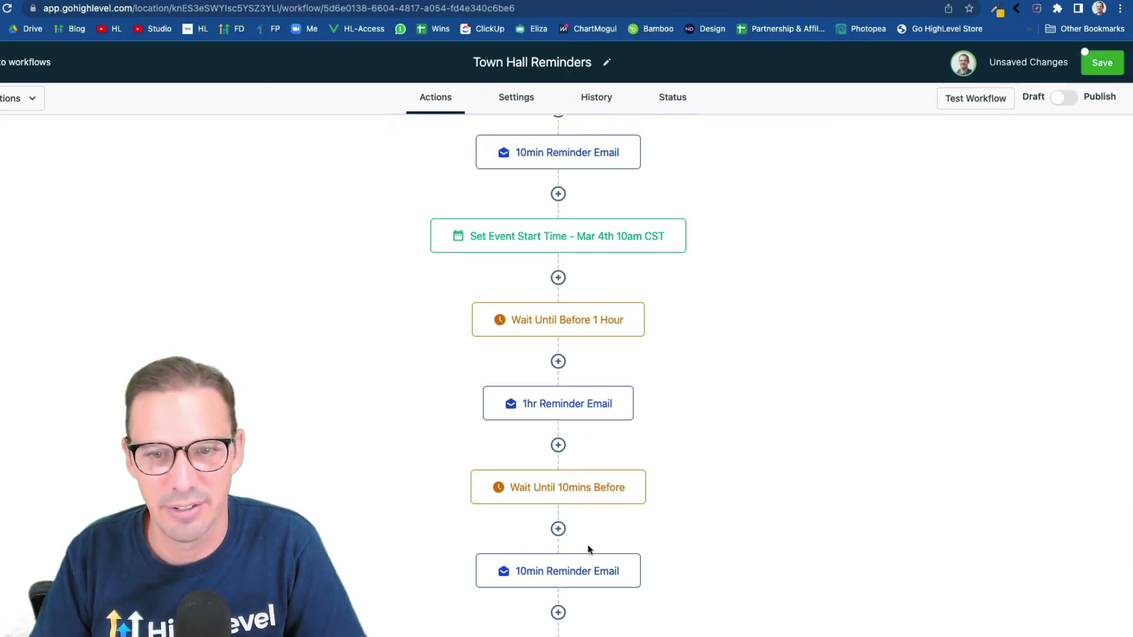
scroll(588, 549, down, 2)
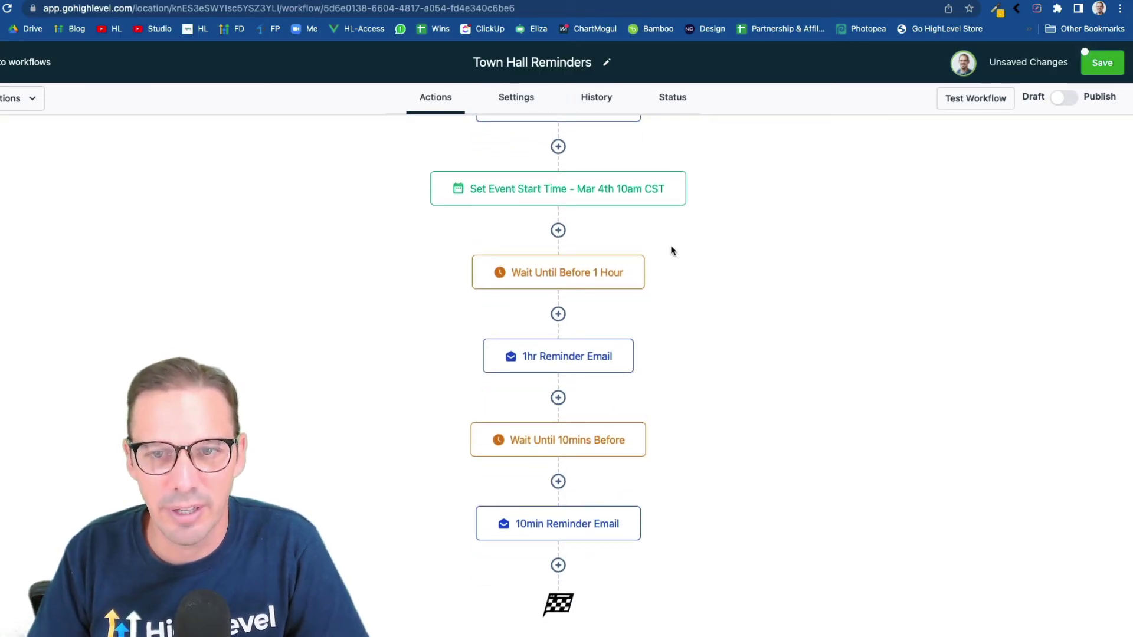
mouse_move(674, 201)
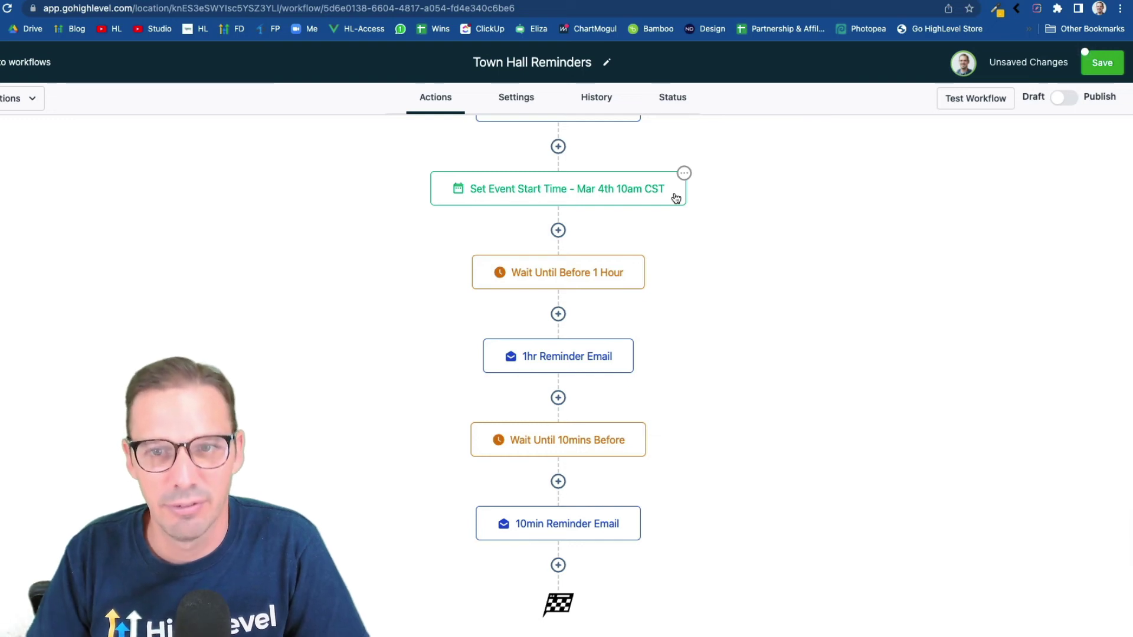
Copy all actions from the event start step onward and paste them at the workflow's end
click(684, 178)
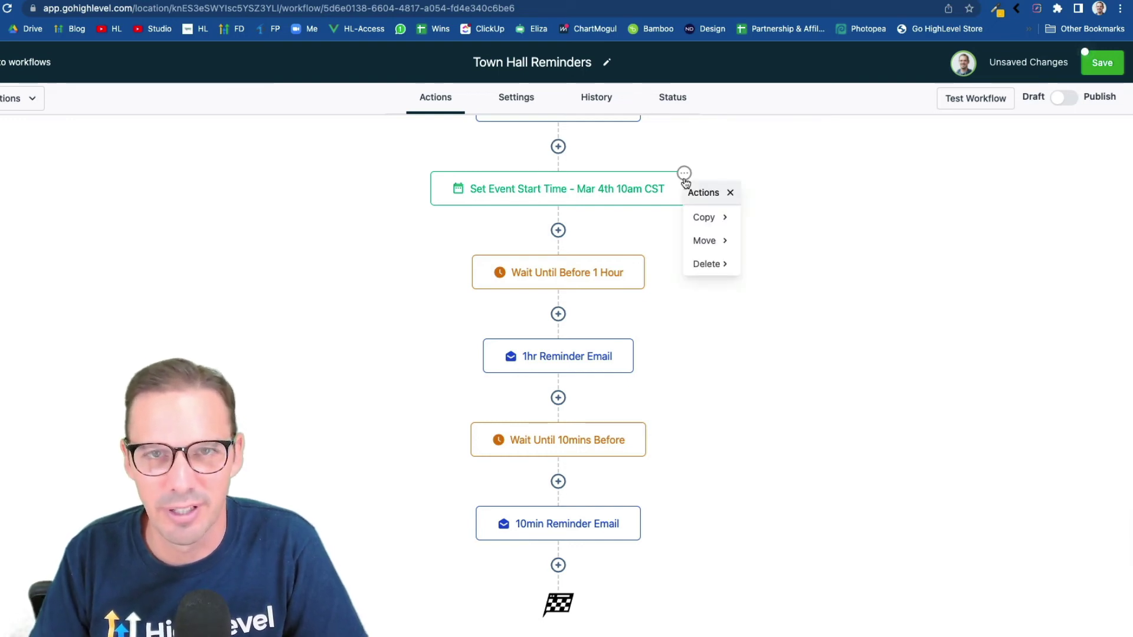
click(728, 218)
click(764, 241)
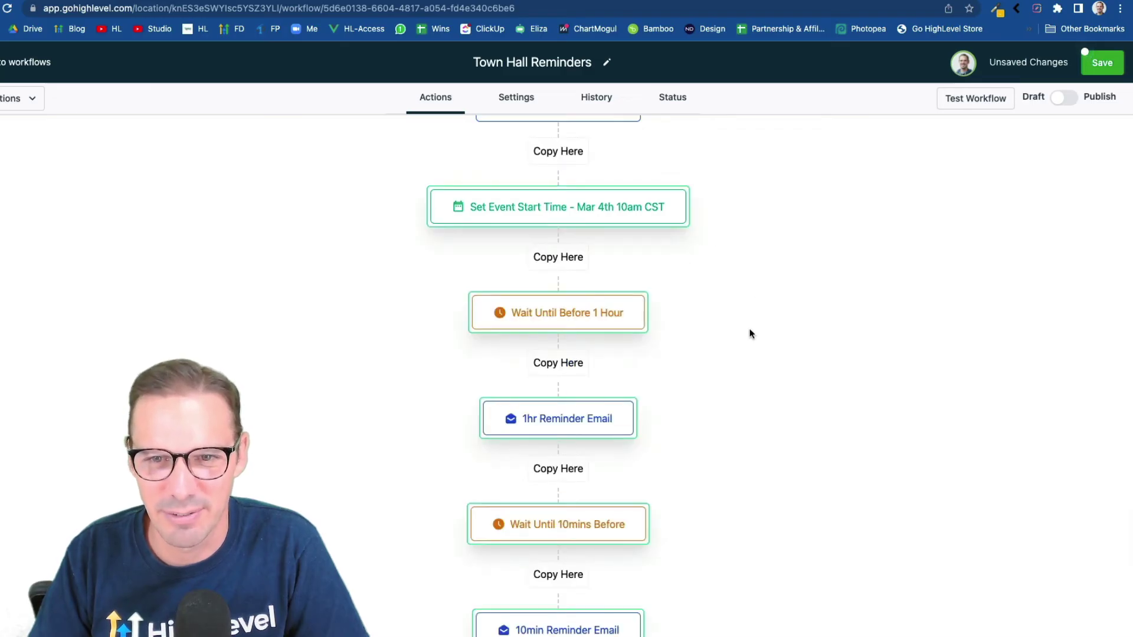
scroll(741, 340, down, 3)
click(569, 550)
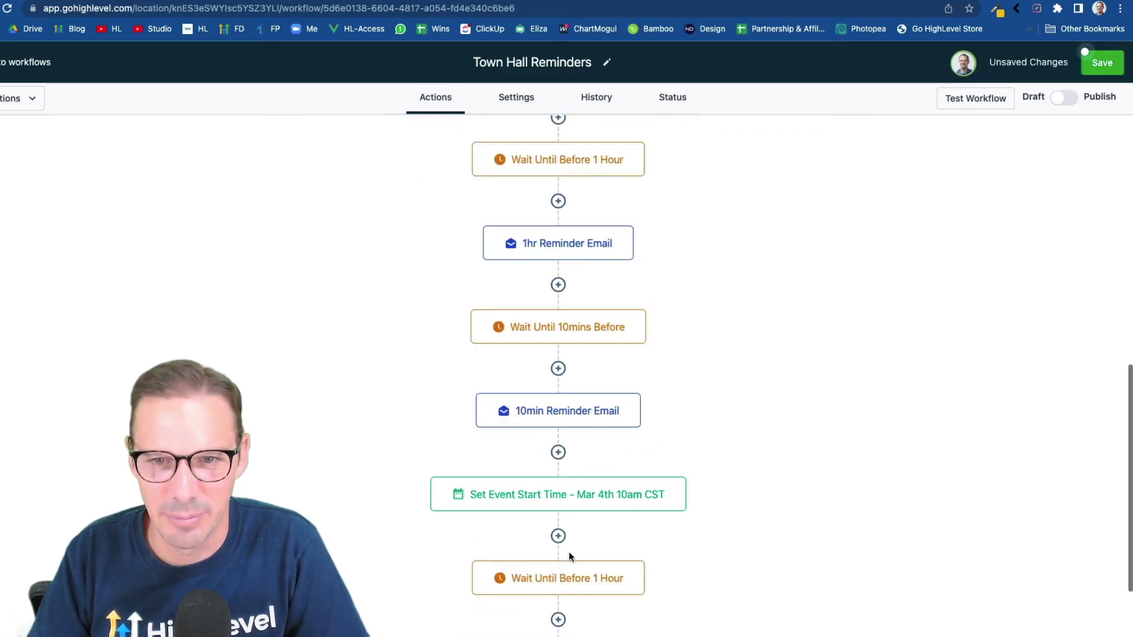
scroll(569, 551, down, 5)
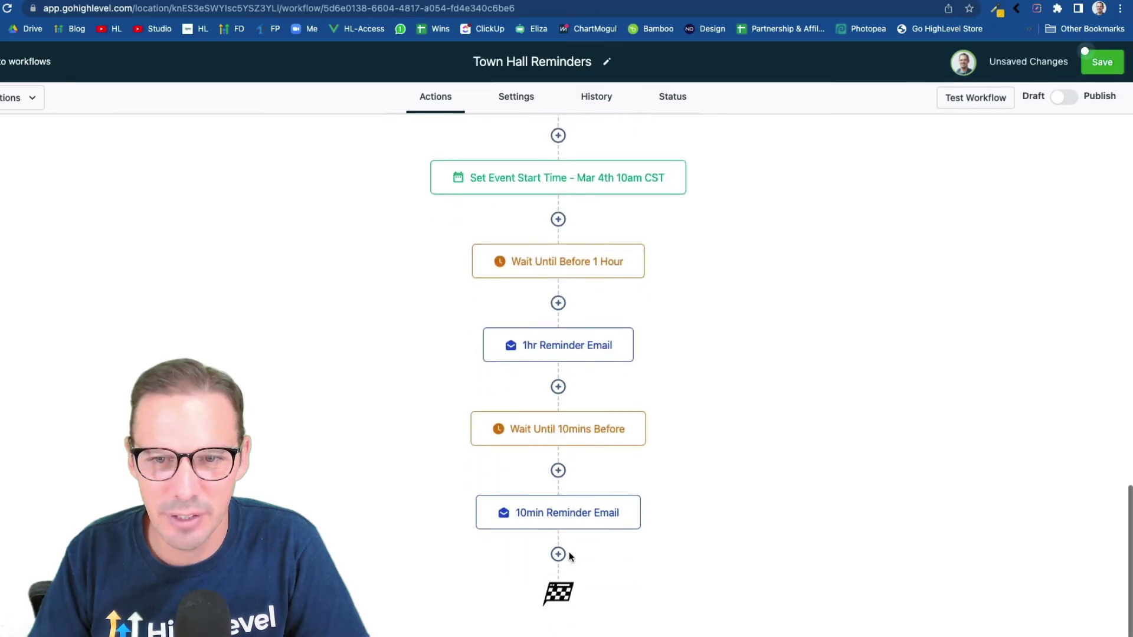
scroll(592, 215, up, 1)
Set the copied event start date to June 1, 2022 and replace the name's date with 'June 1sat'
click(592, 215)
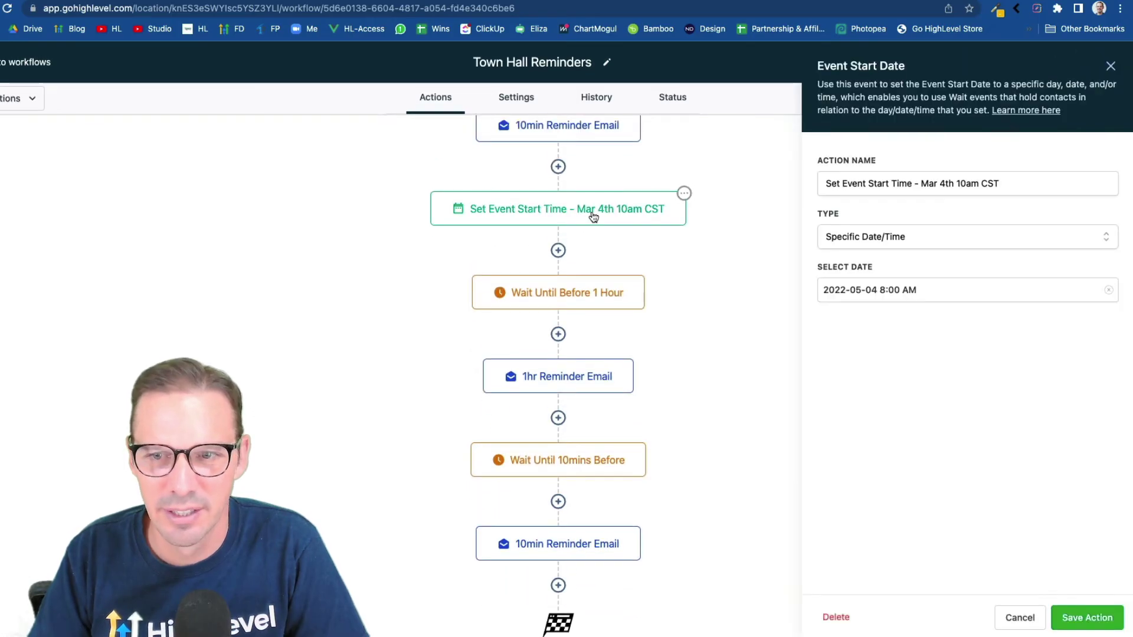
click(932, 290)
click(998, 325)
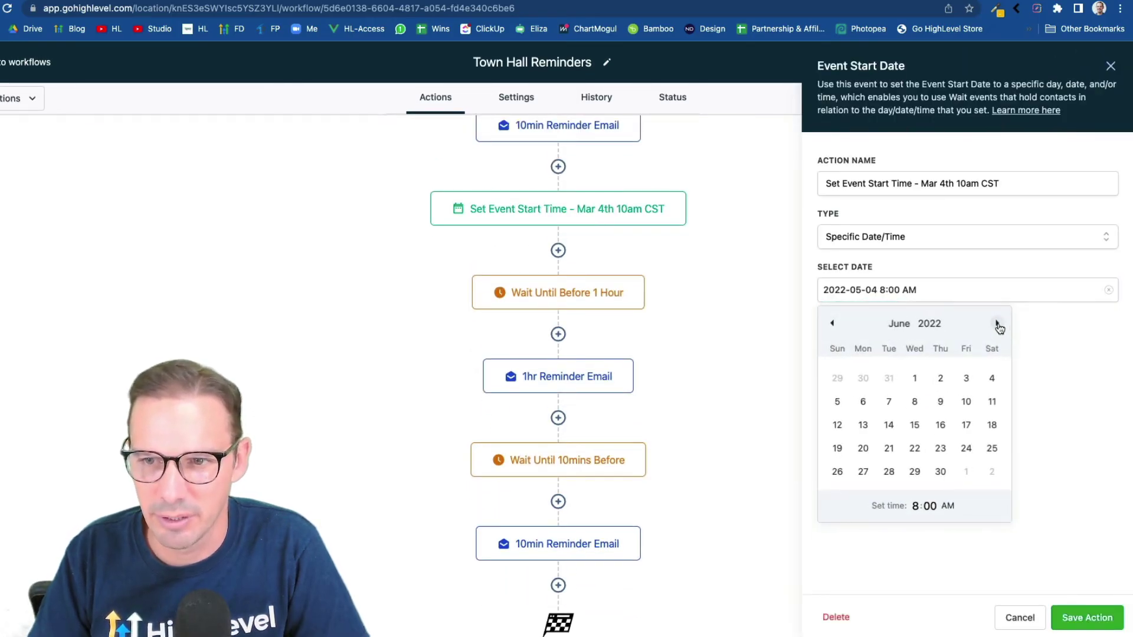
click(915, 380)
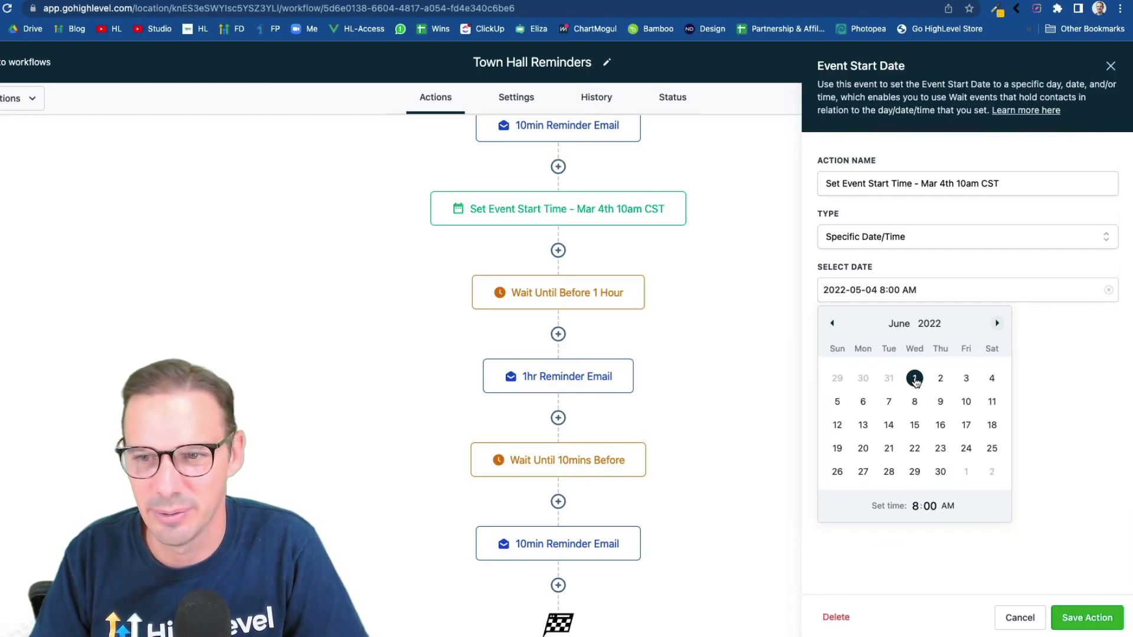
click(915, 379)
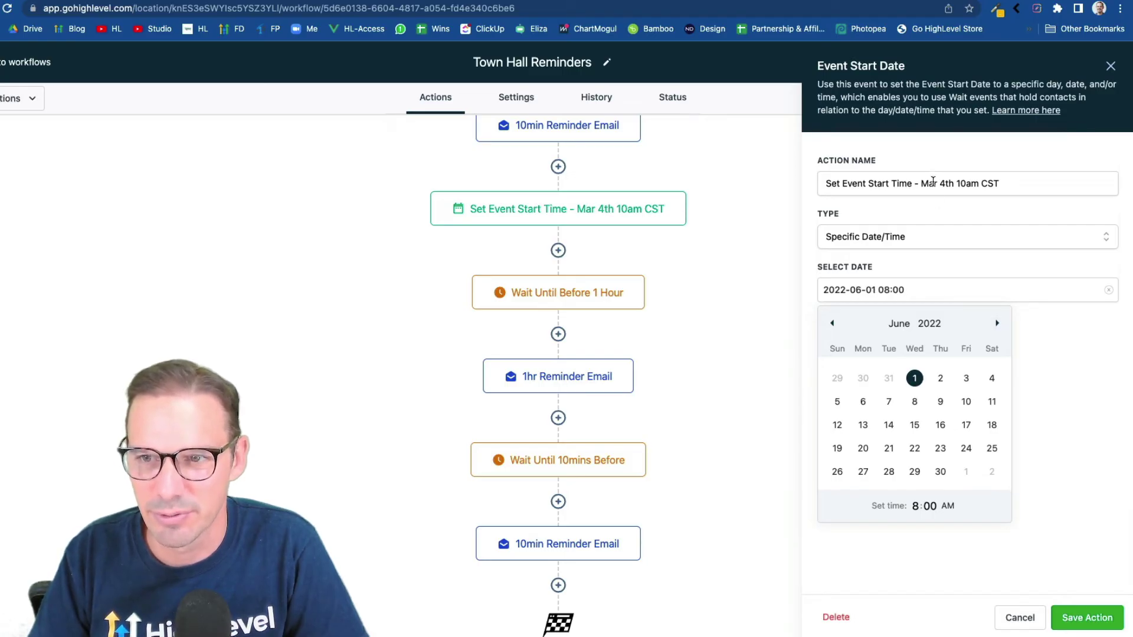
drag(951, 184, 927, 183)
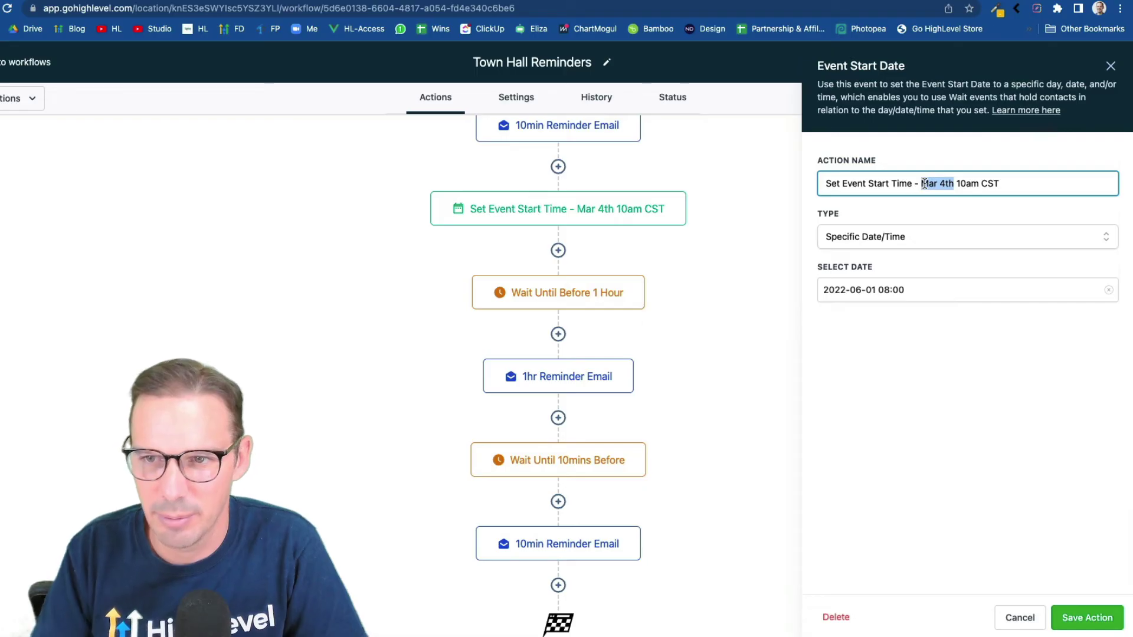
text(June 1sat)
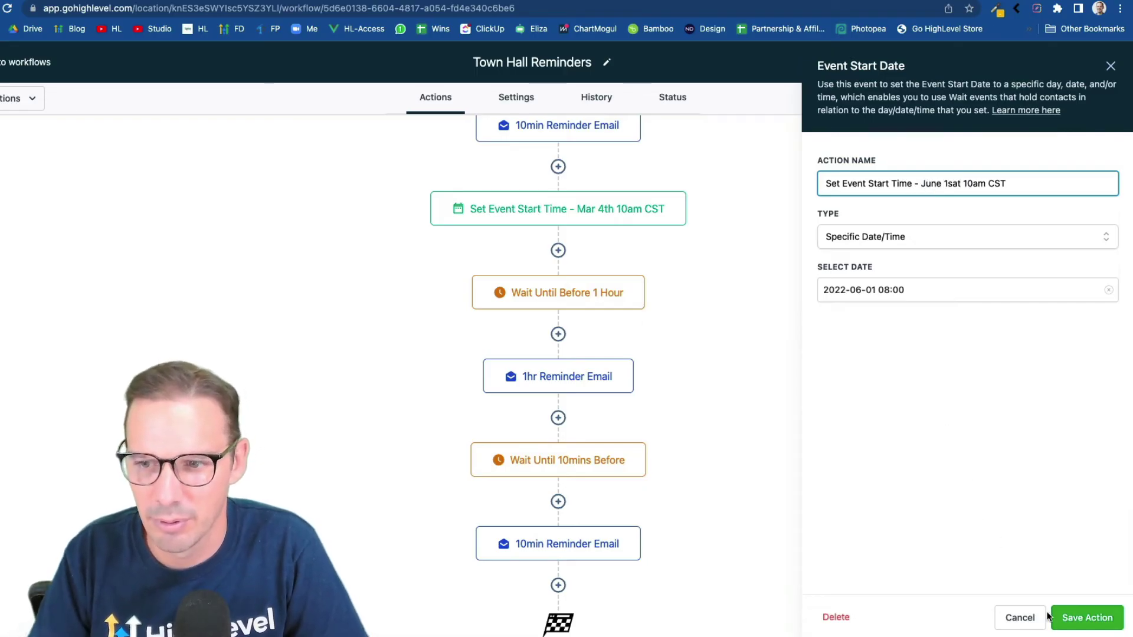
click(1080, 618)
scroll(702, 495, down, 1)
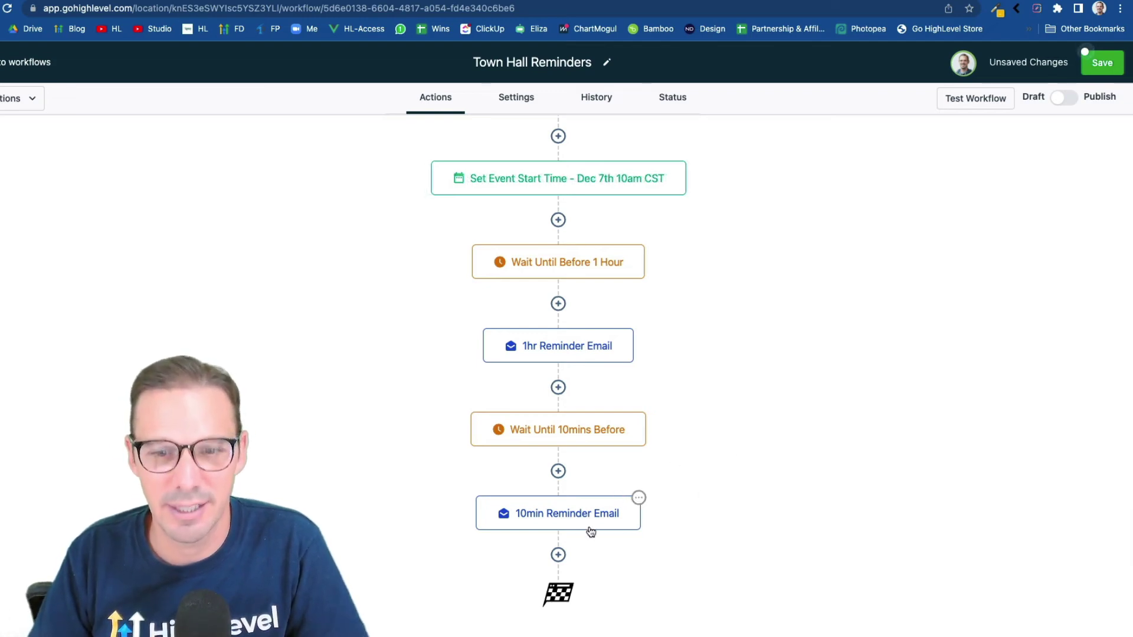
Append a Go To step after the final 10min Reminder Email
click(559, 554)
text(go)
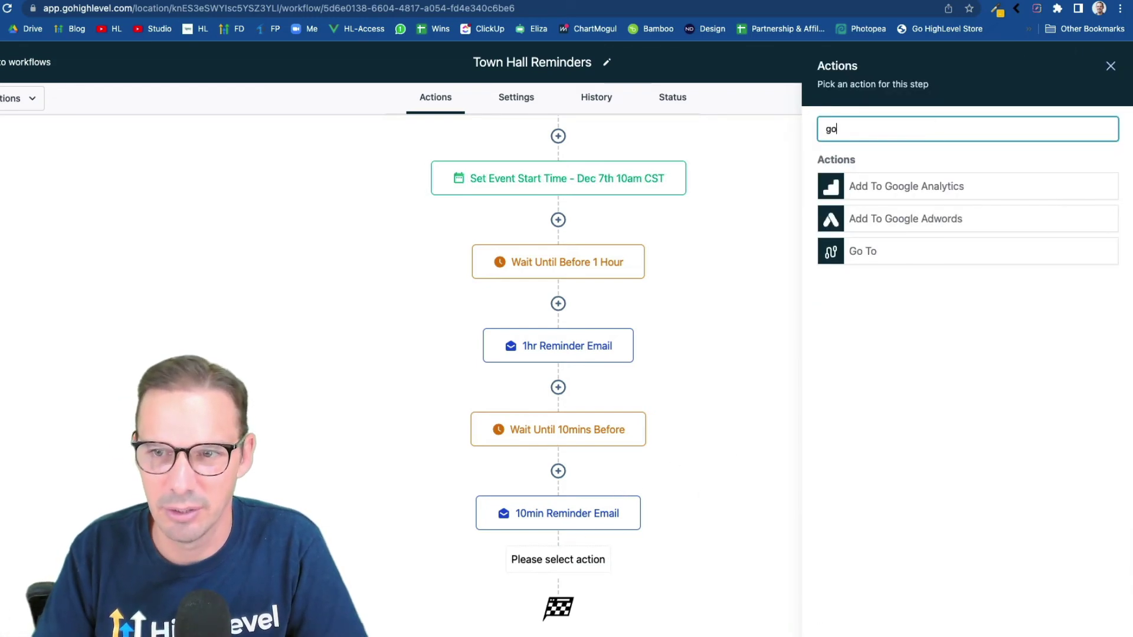
click(911, 252)
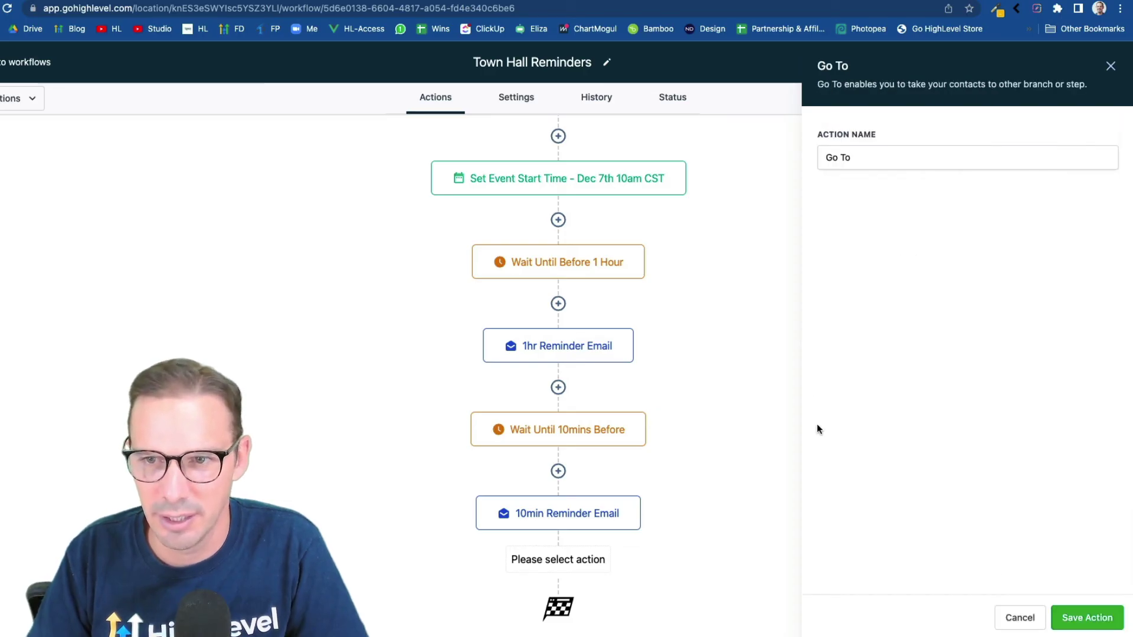
click(1087, 618)
scroll(585, 425, down, 2)
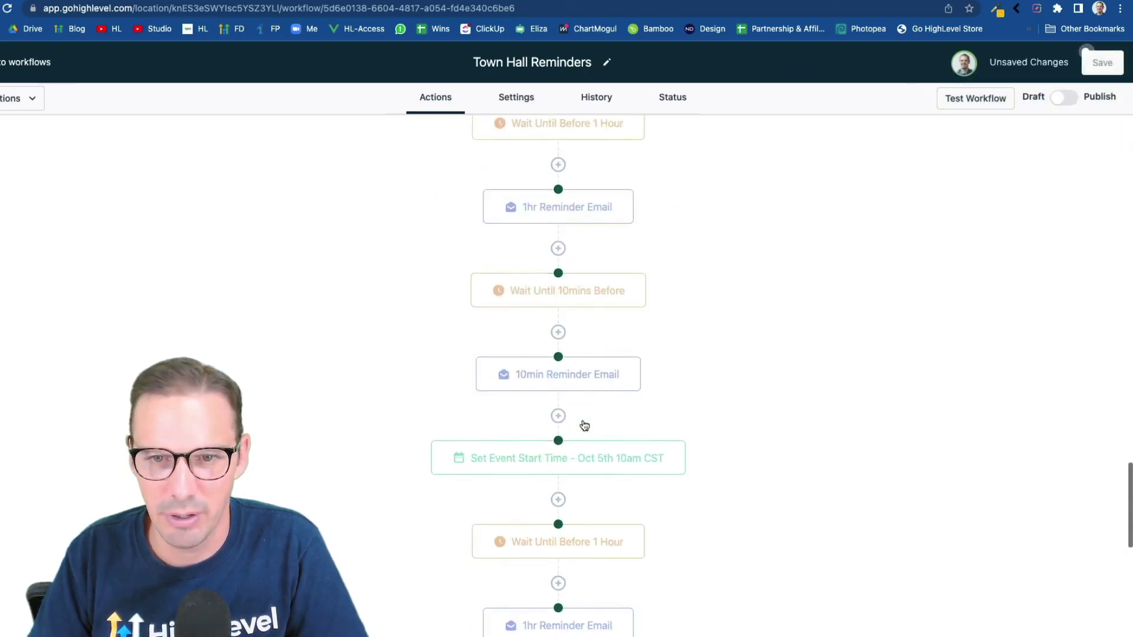
scroll(584, 425, up, 5)
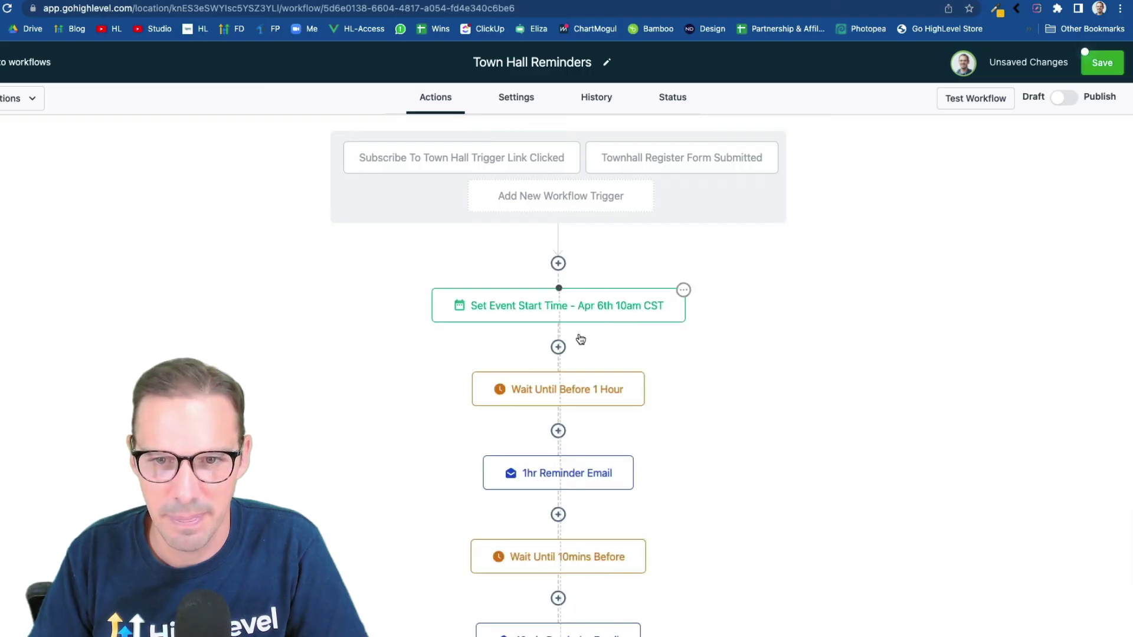
scroll(640, 519, down, 5)
scroll(641, 519, down, 20)
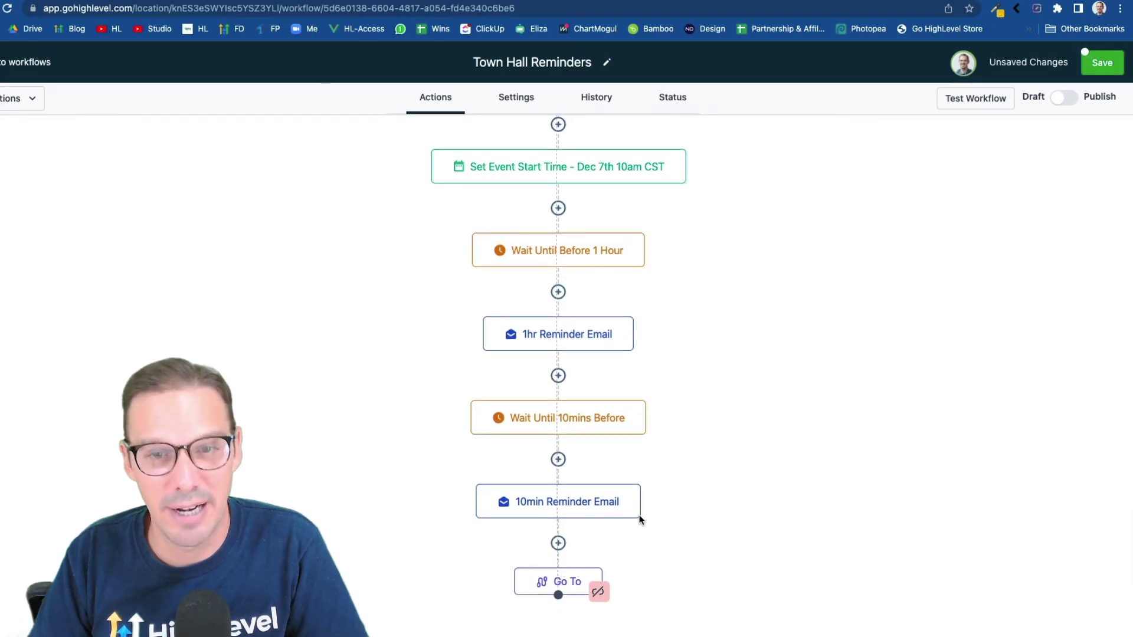
scroll(640, 519, up, 1)
scroll(640, 520, down, 1)
scroll(640, 520, up, 8)
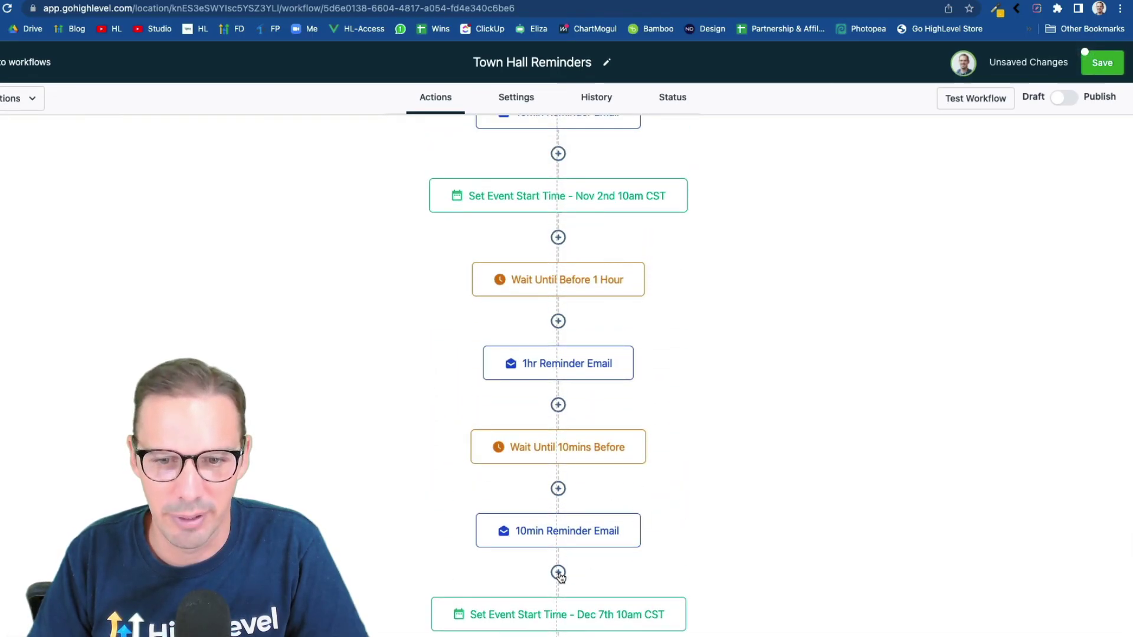
Add a Send Internal Notification step after the 10min reminder email, with type Email
click(558, 572)
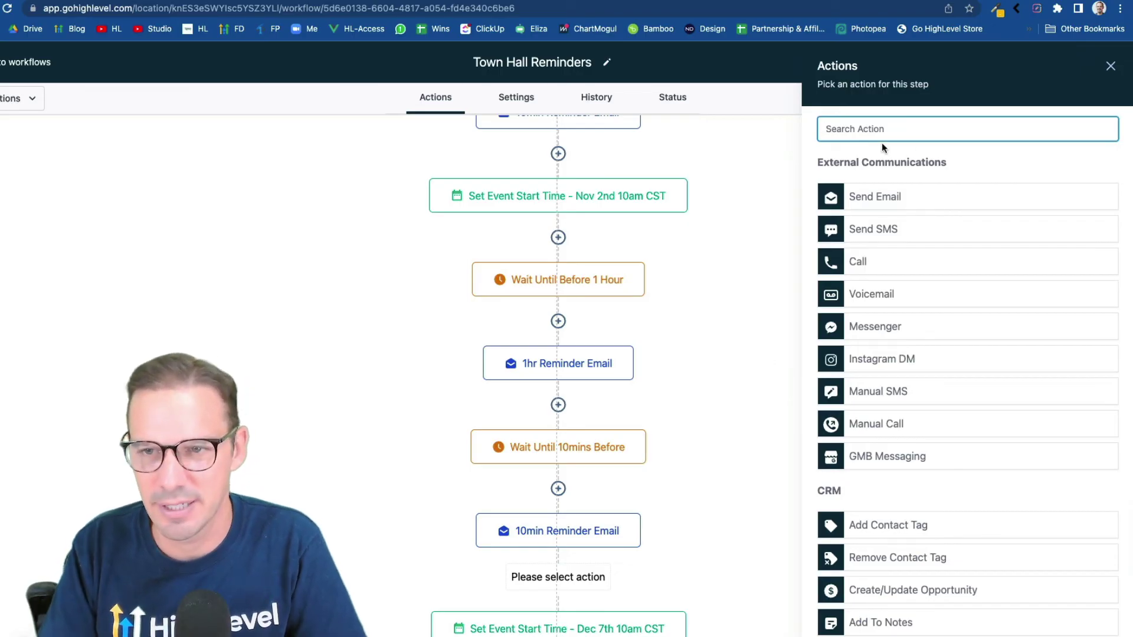
text(int)
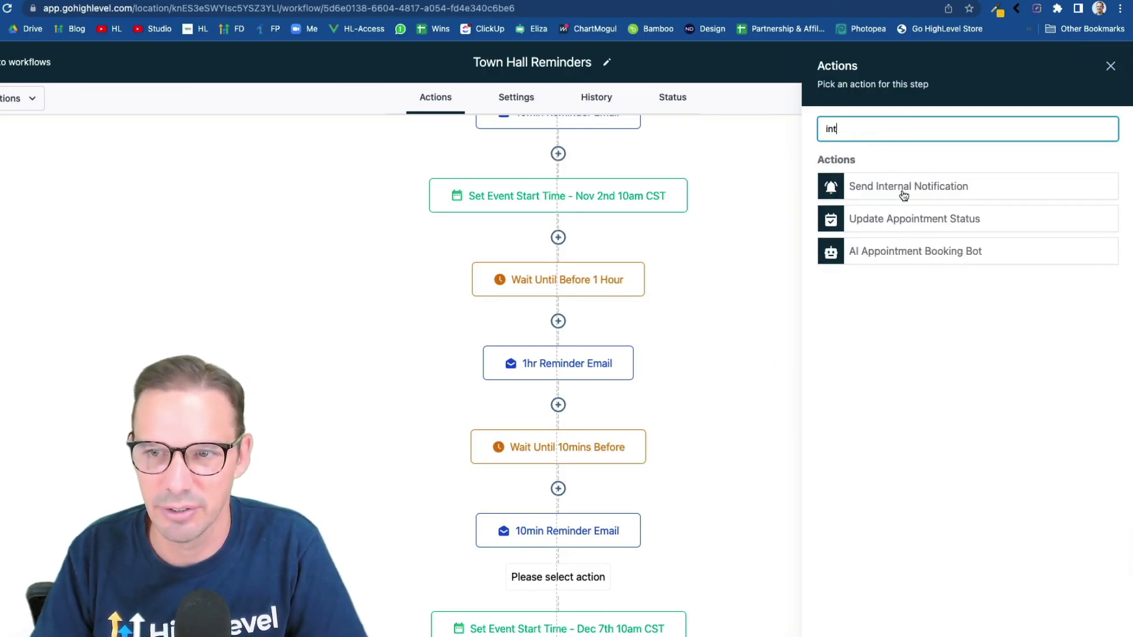
click(903, 195)
click(888, 213)
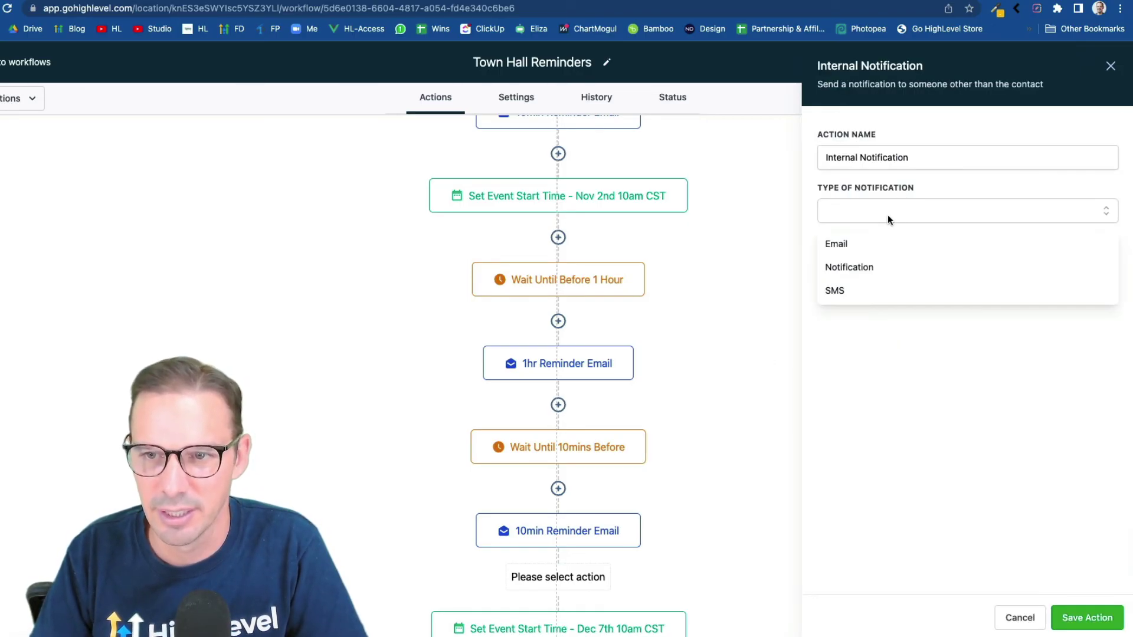
click(868, 254)
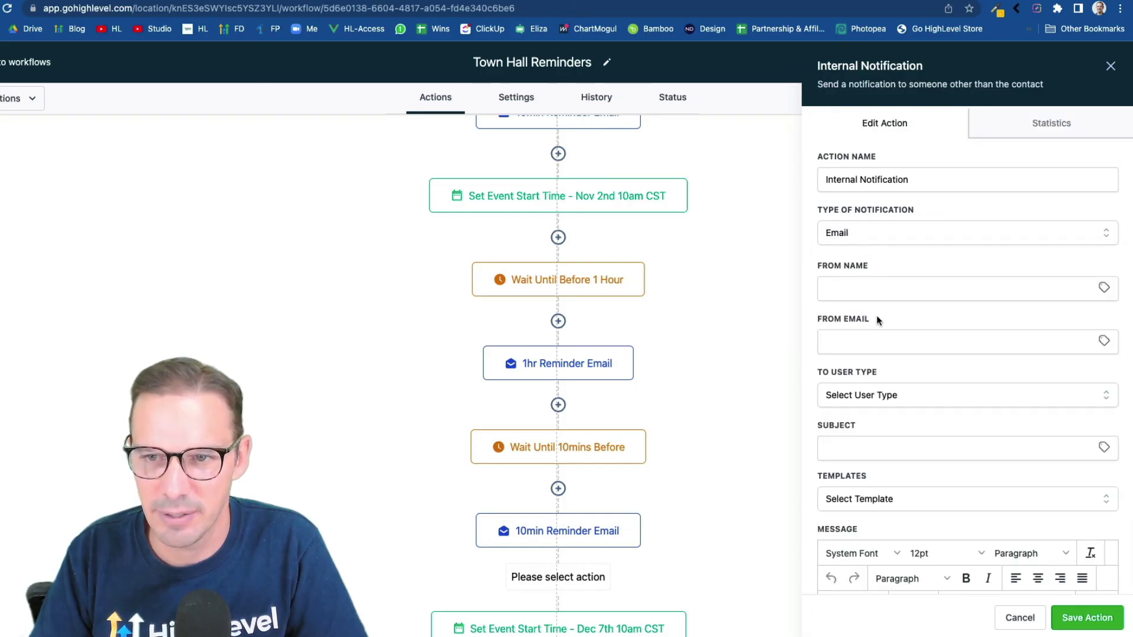
Send the notification to a Particular User, choosing the recipient from the user list
scroll(877, 321, down, 1)
click(867, 333)
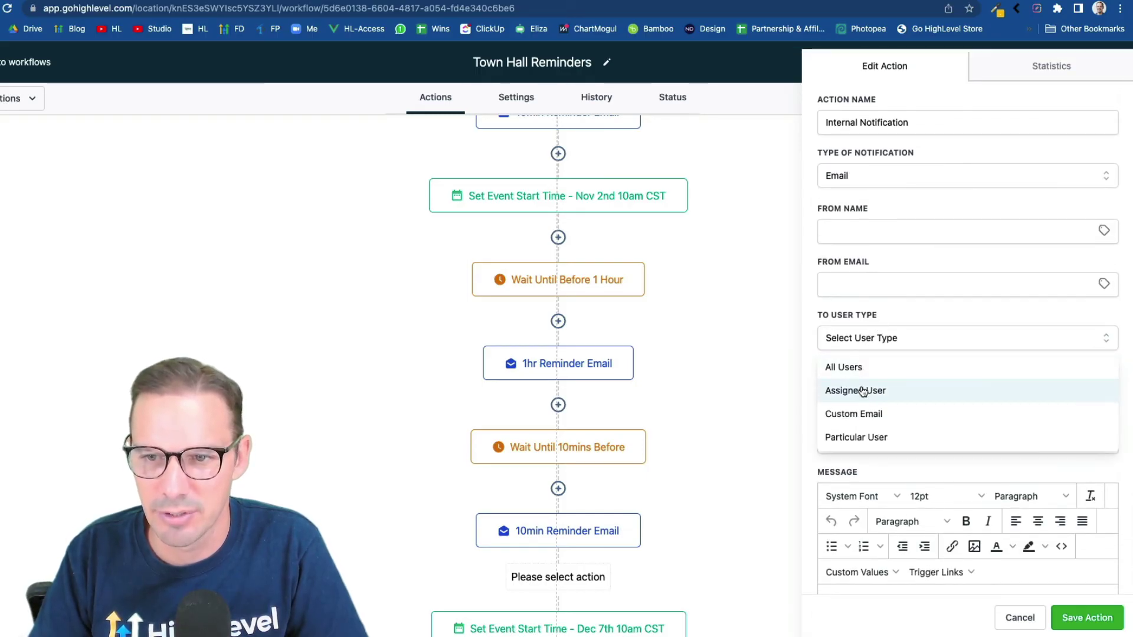
click(877, 437)
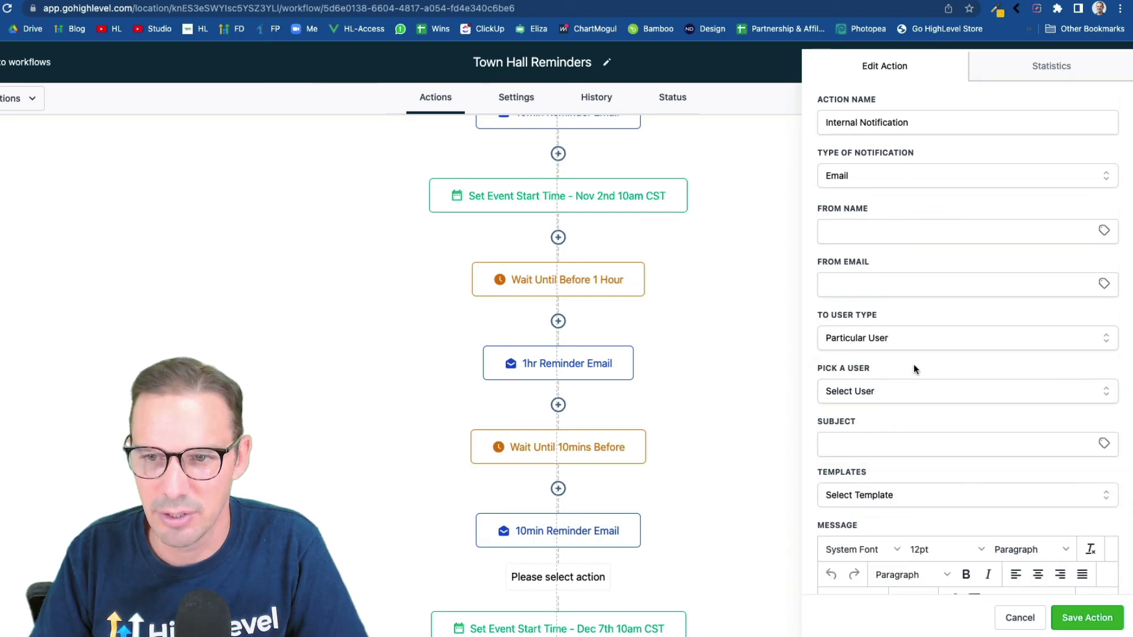
click(888, 391)
text(chase)
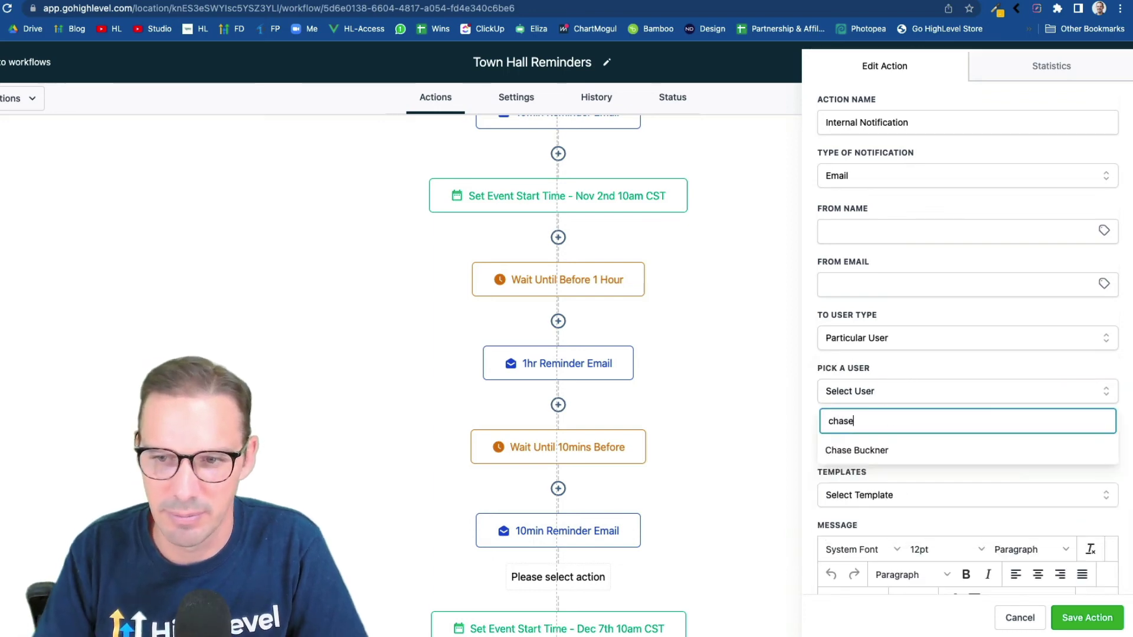
click(870, 451)
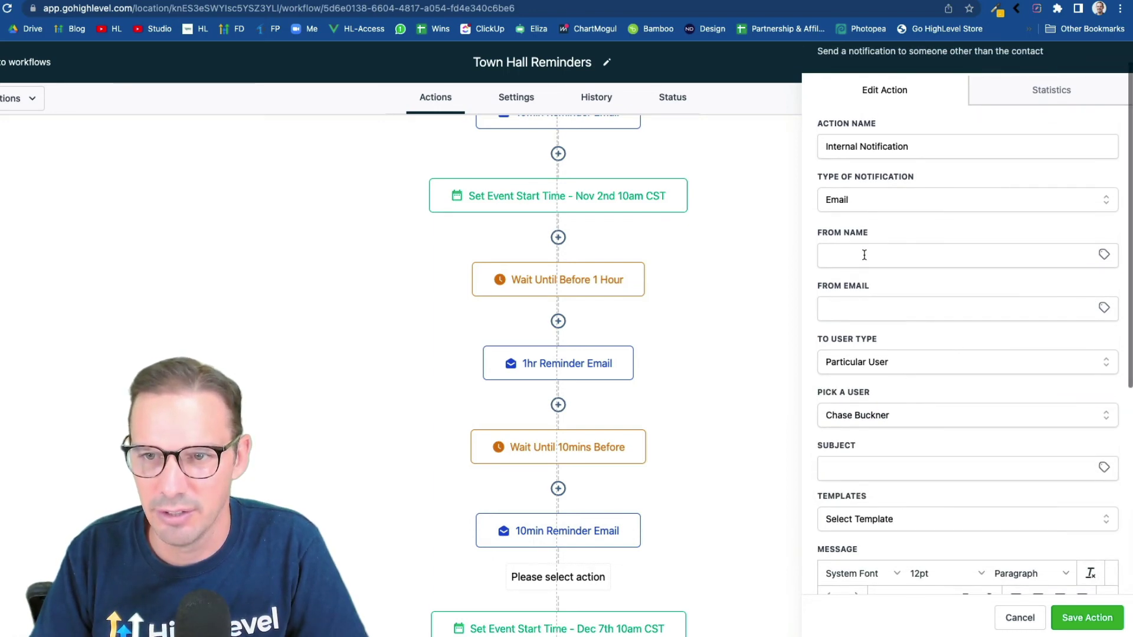
Enter From Name 'HighLevel' and a gohighlevel sender address, selecting its 'townhall' part for replacement
click(865, 255)
text(HighLevel)
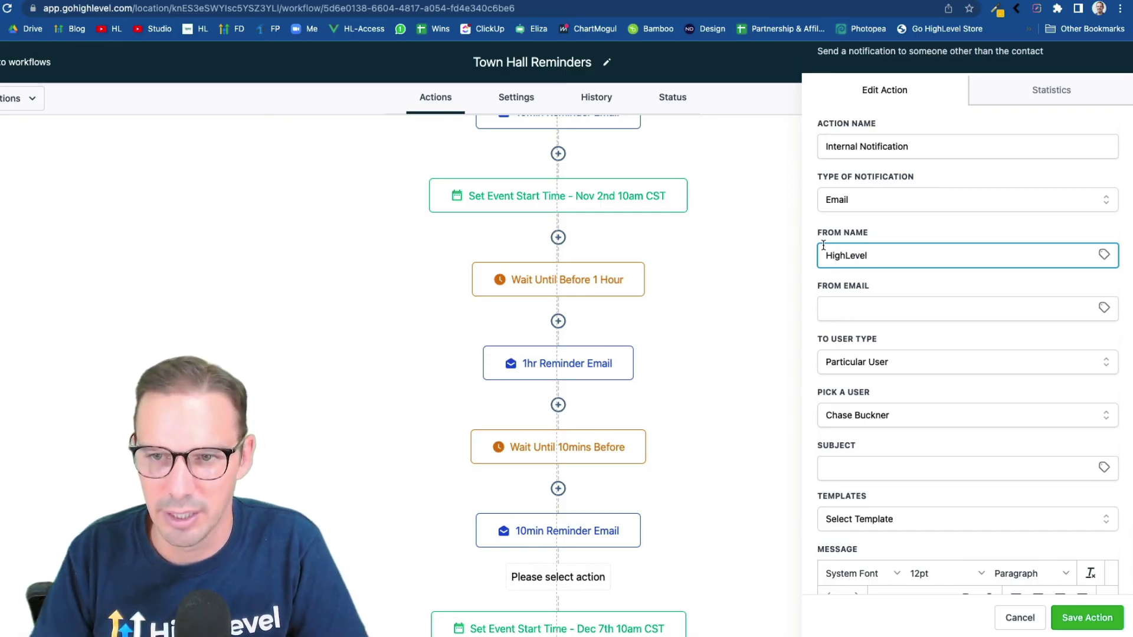
click(834, 317)
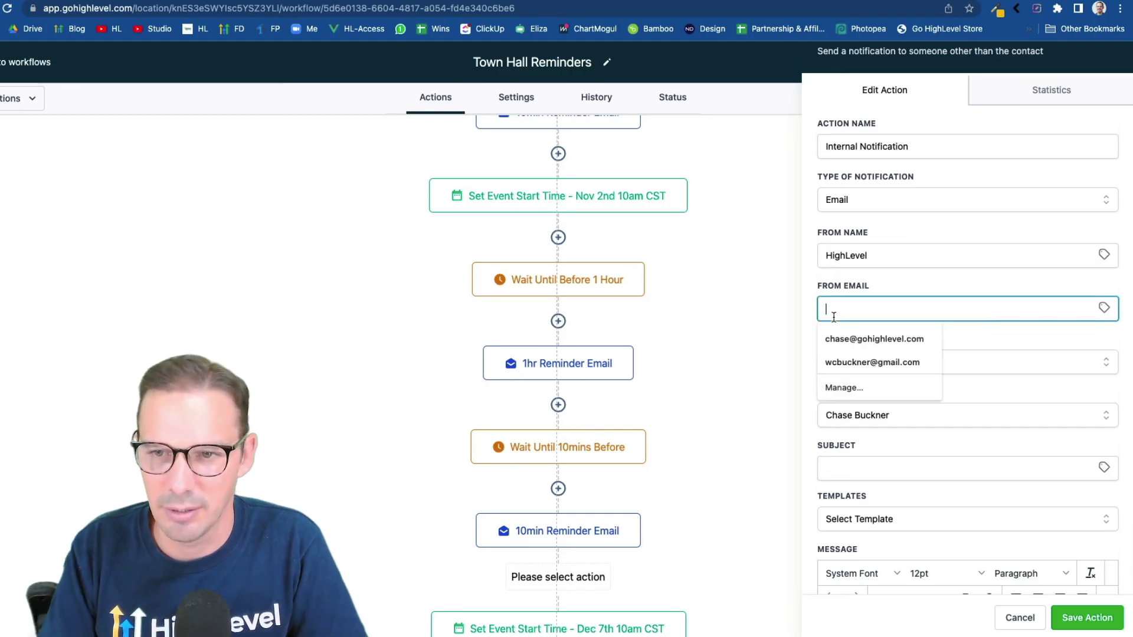
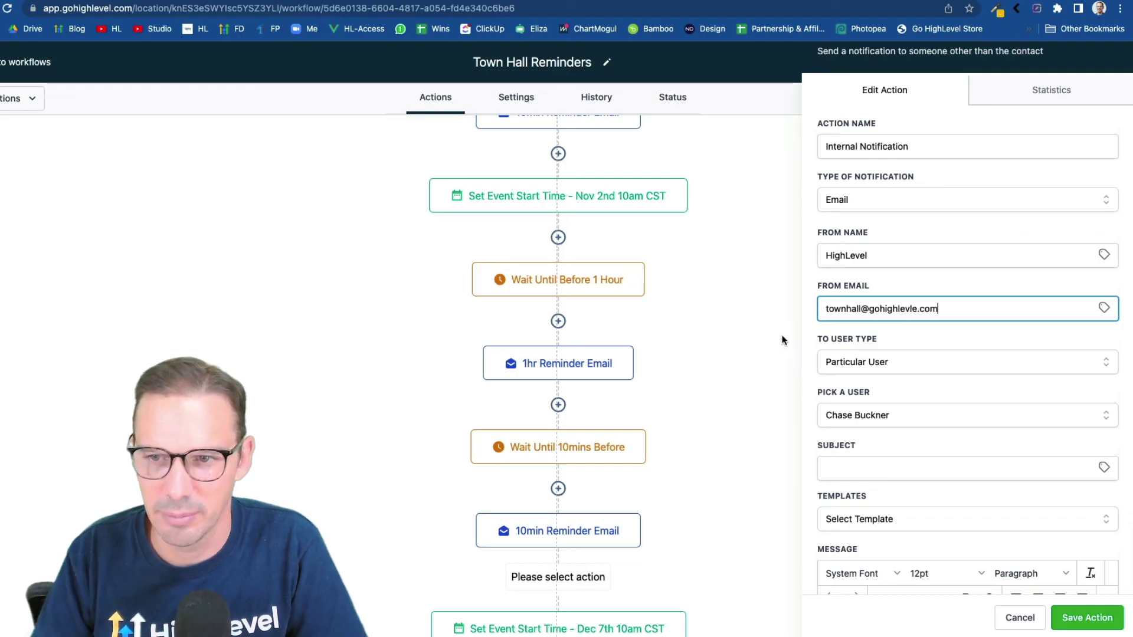
double_click(855, 309)
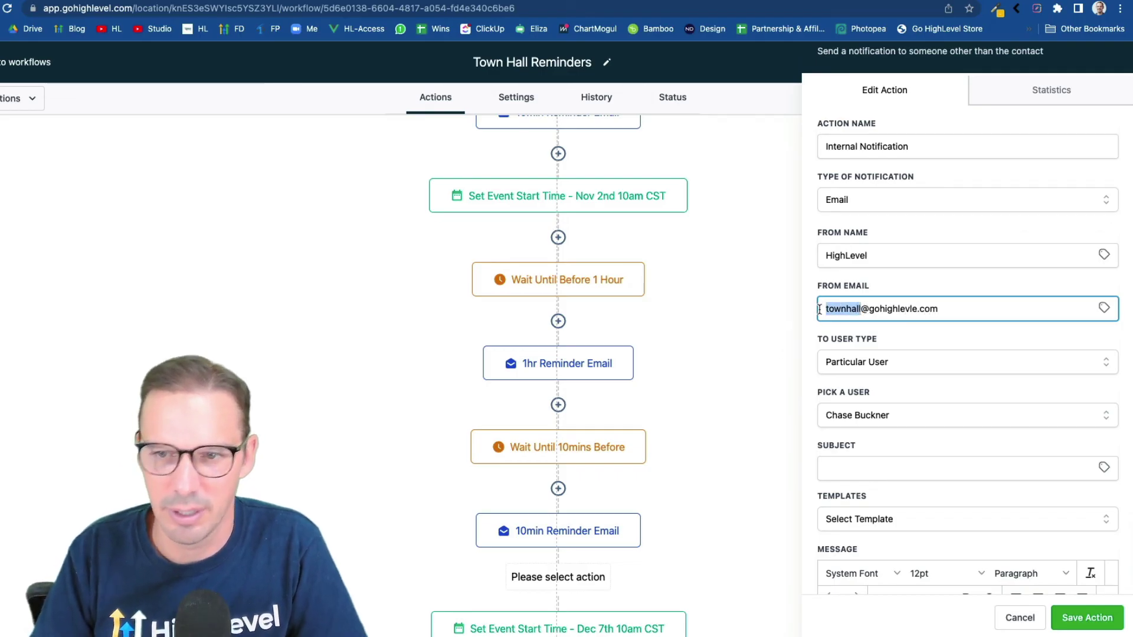
Change the sender to noreply and start the subject with an alarm emoji and 'Update Townhall'
text(noreply)
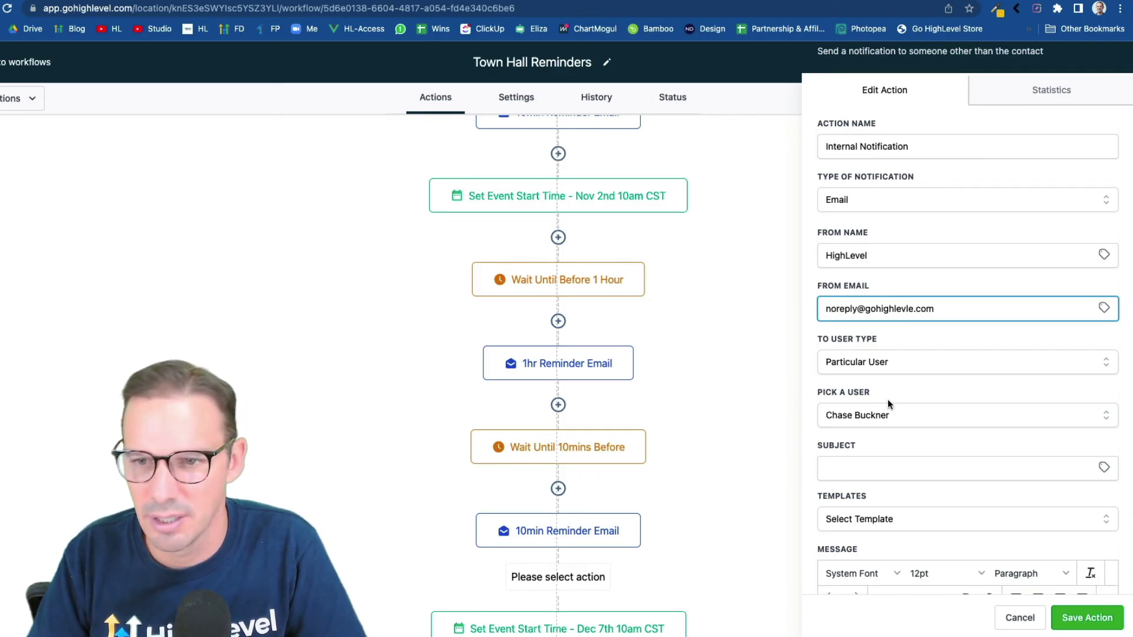
scroll(888, 399, down, 2)
click(842, 373)
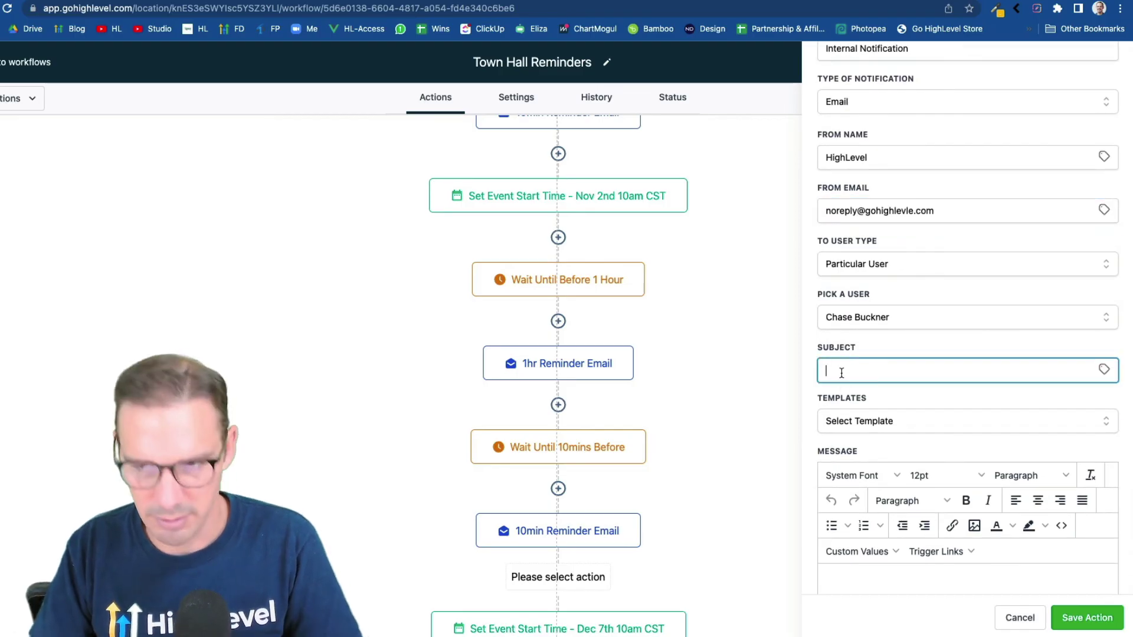
key(ctrl+super+space)
text(laarm)
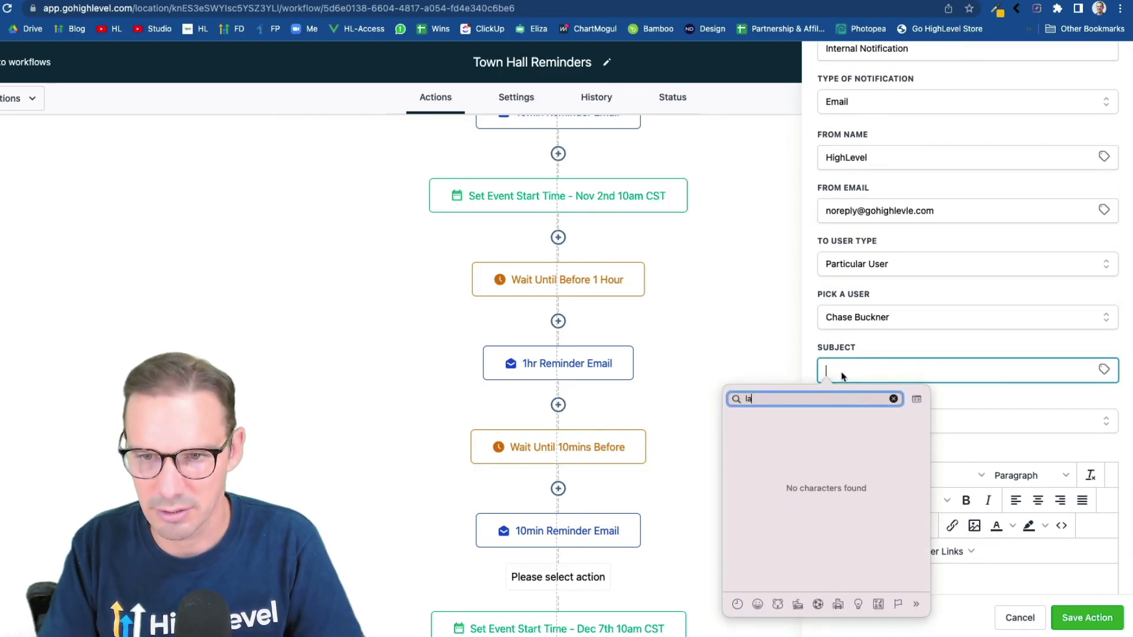
key(BackSpace)
key(BackSpace)
key(BackSpace)
key(BackSpace)
key(BackSpace)
text(alarm)
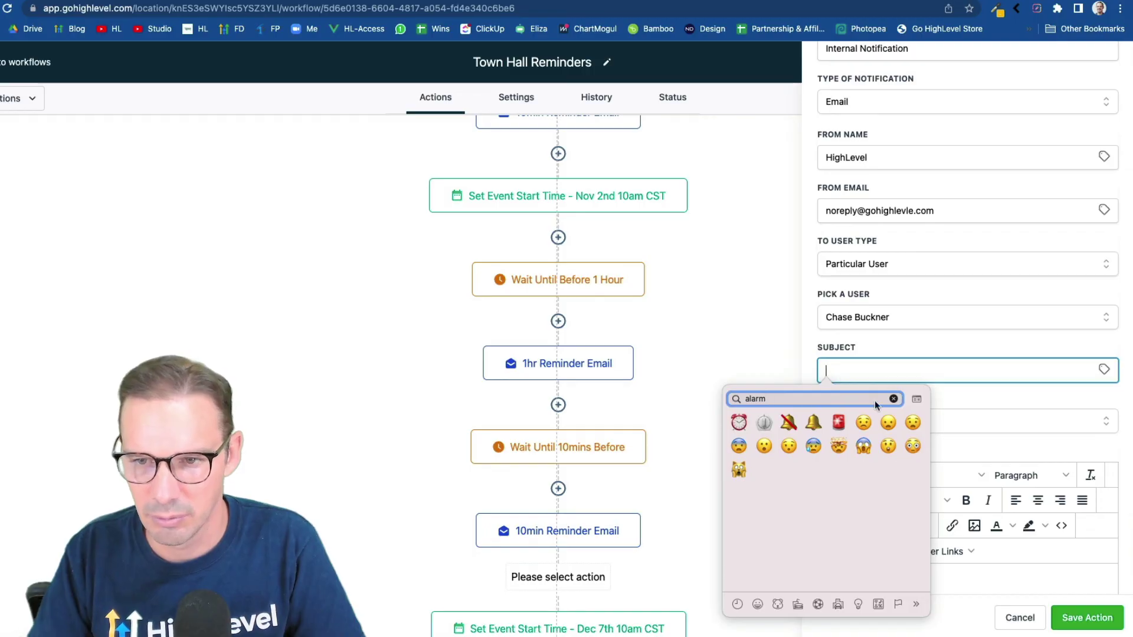
click(864, 422)
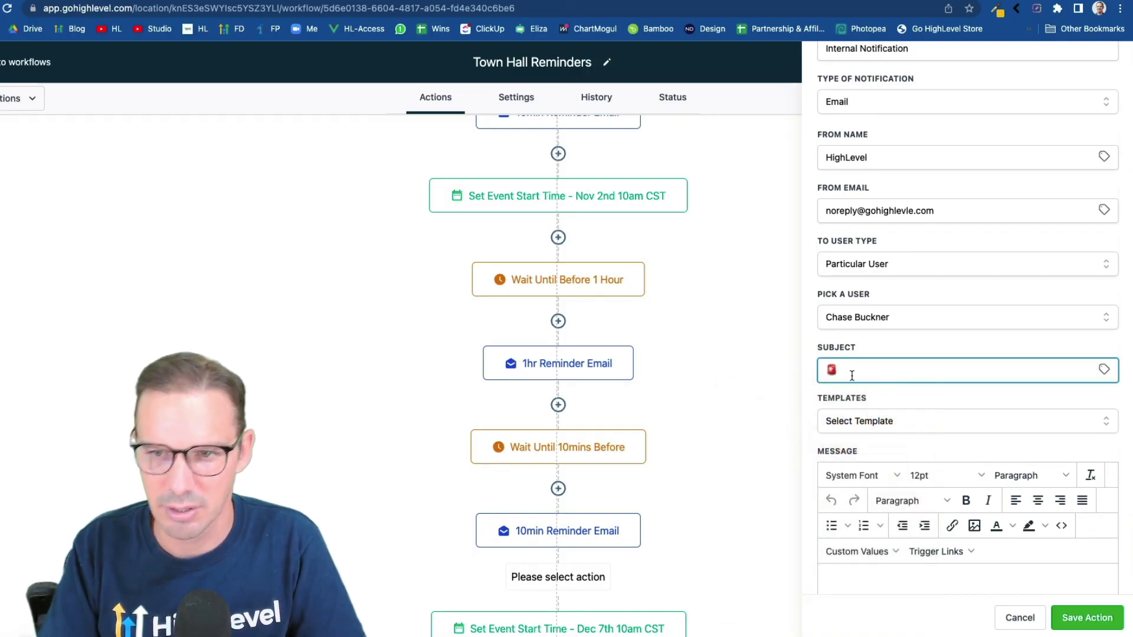
text(Update Town)
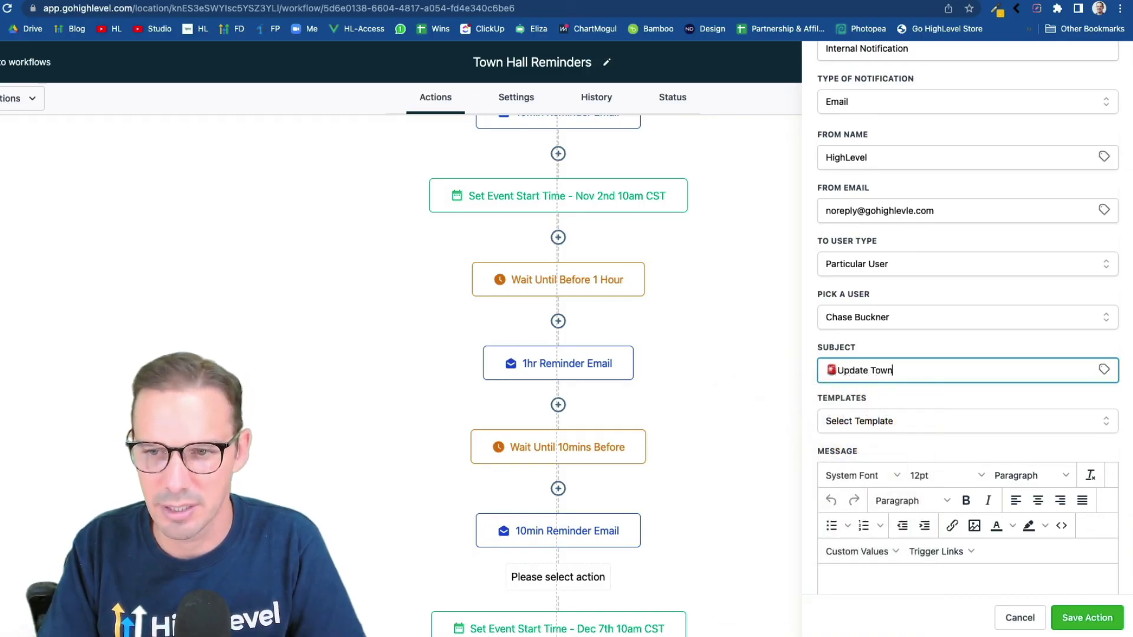
text(hall Reminder dates!)
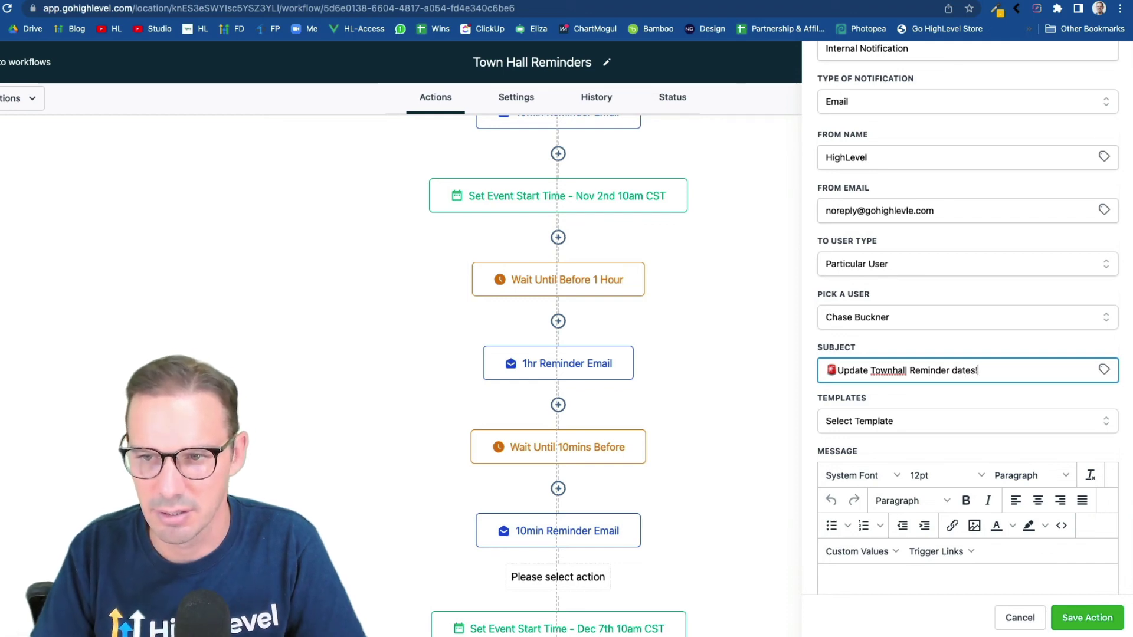
Write the message 'Go update the Townhall reminder workflow', copy it, and save the step
scroll(815, 476, down, 3)
click(847, 459)
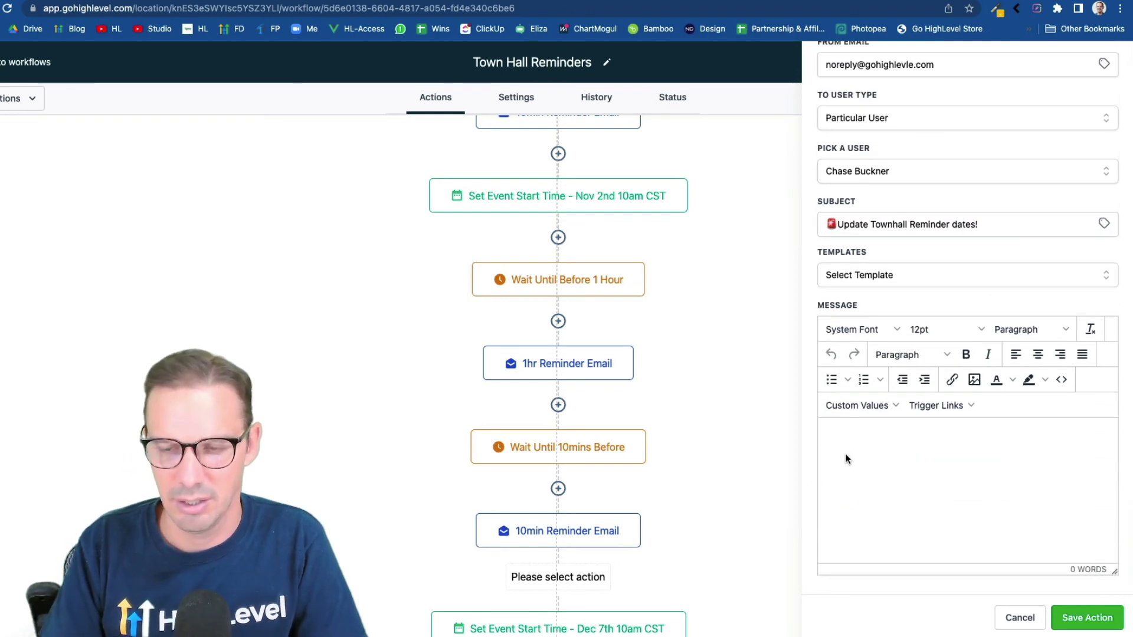
text(Go update the t)
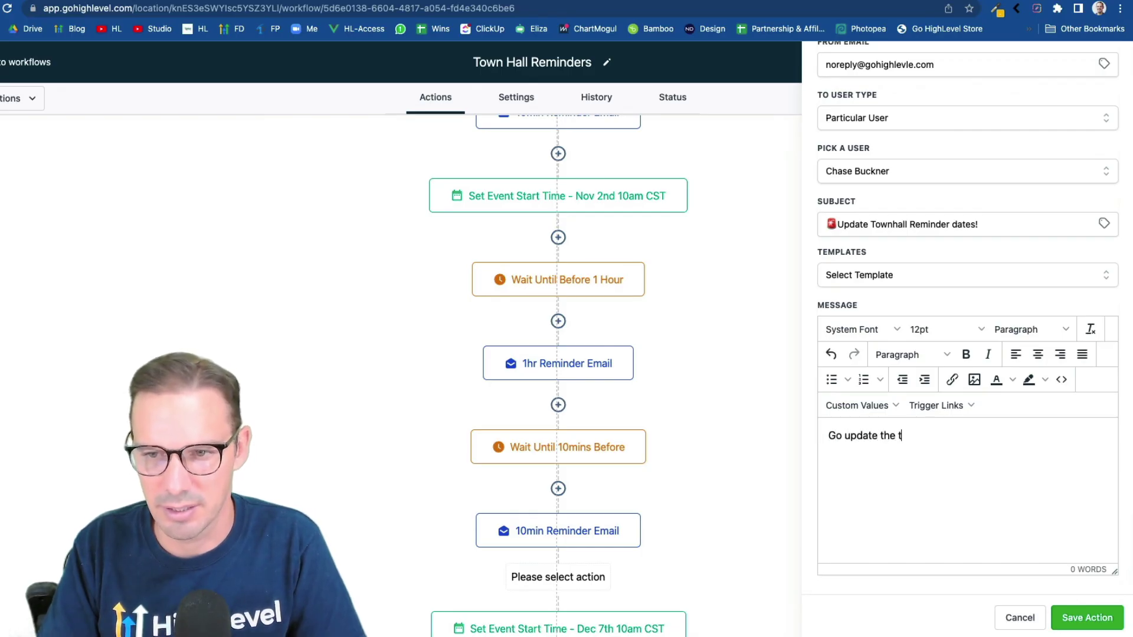
key(BackSpace)
text(Townhall remi)
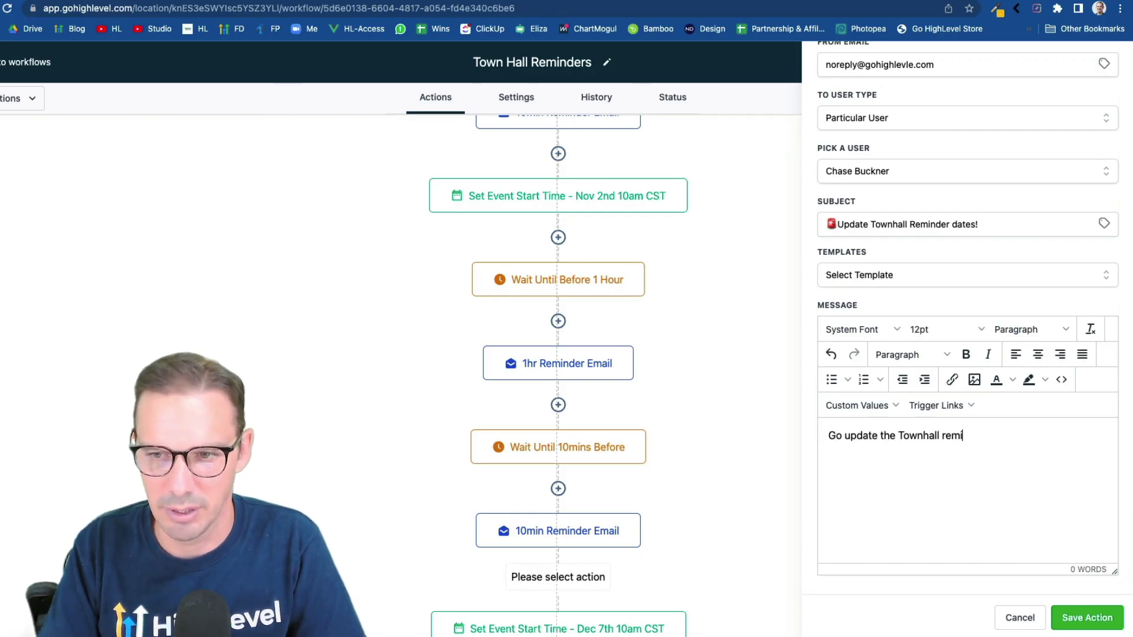
text(nder workflow!)
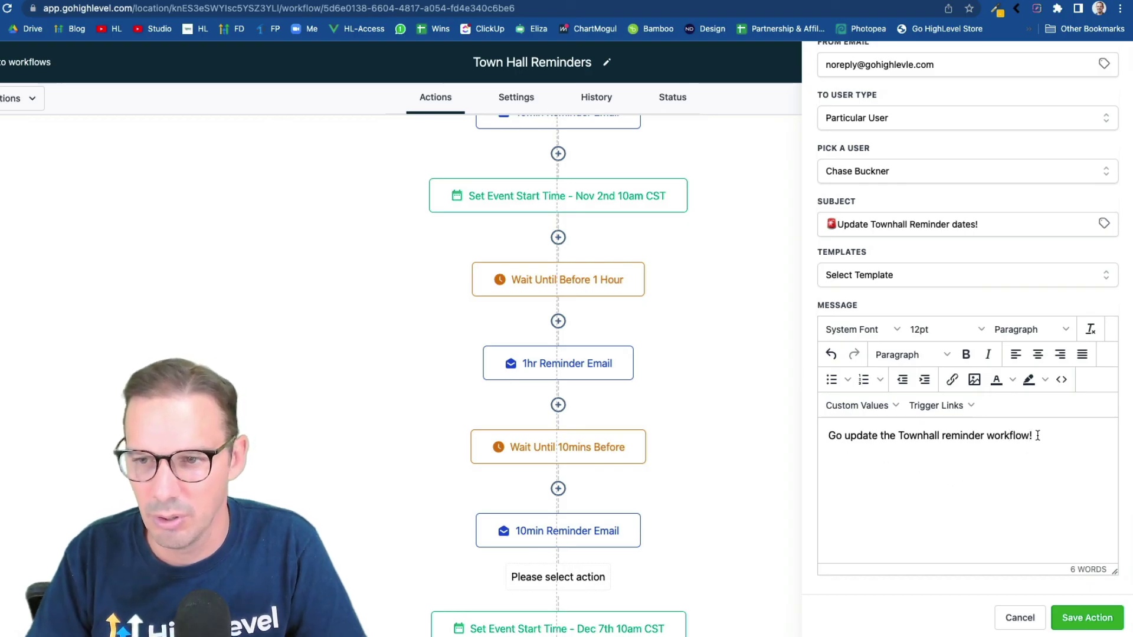
drag(1038, 436, 789, 440)
key(super+c)
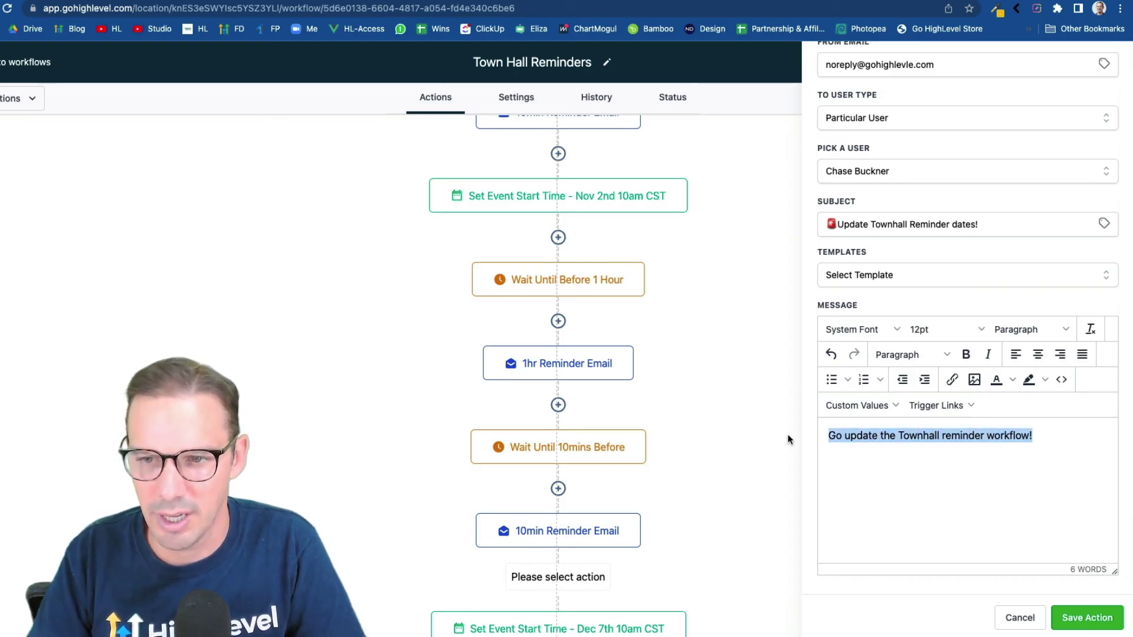
click(1074, 616)
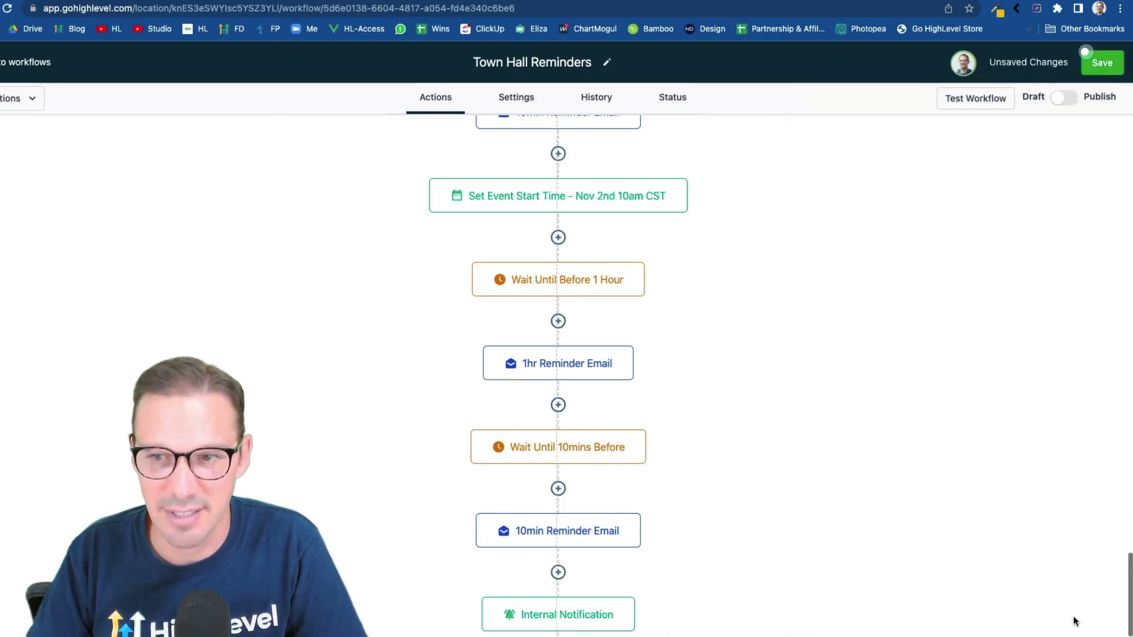
Add another internal notification of type SMS containing the pasted update-the-workflow message
scroll(583, 512, down, 2)
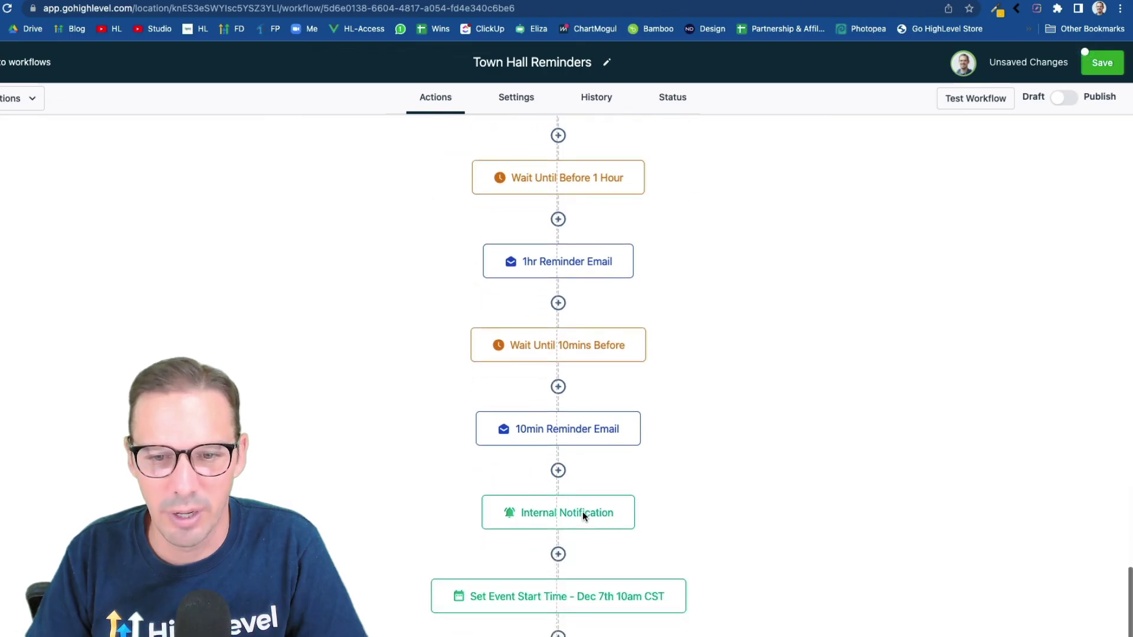
click(559, 556)
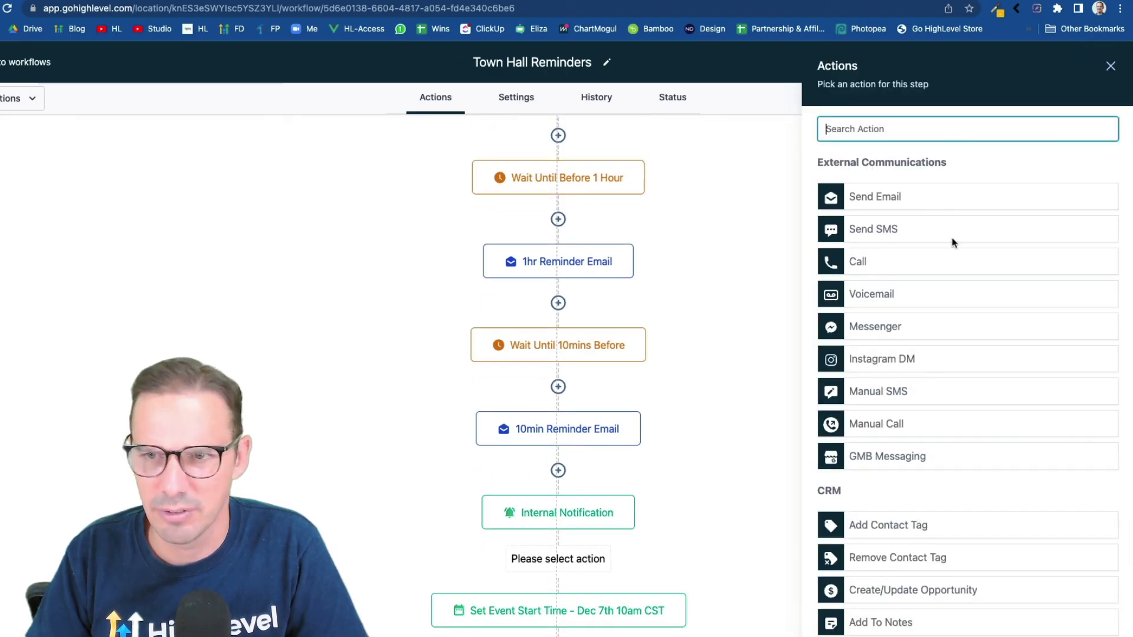
text(int)
key(BackSpace)
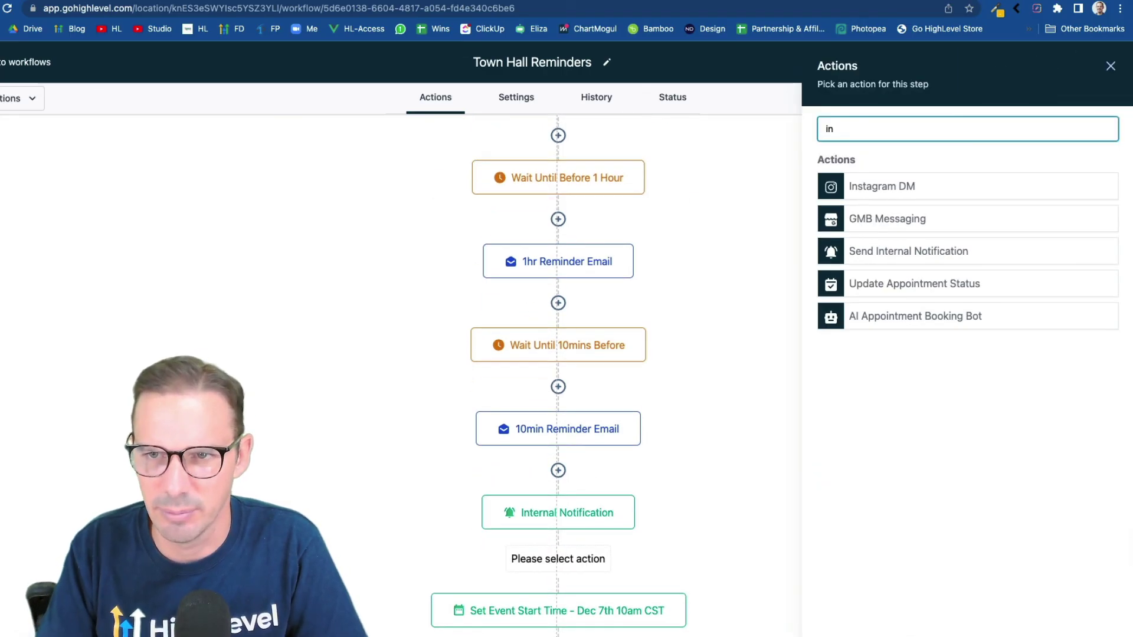
click(909, 251)
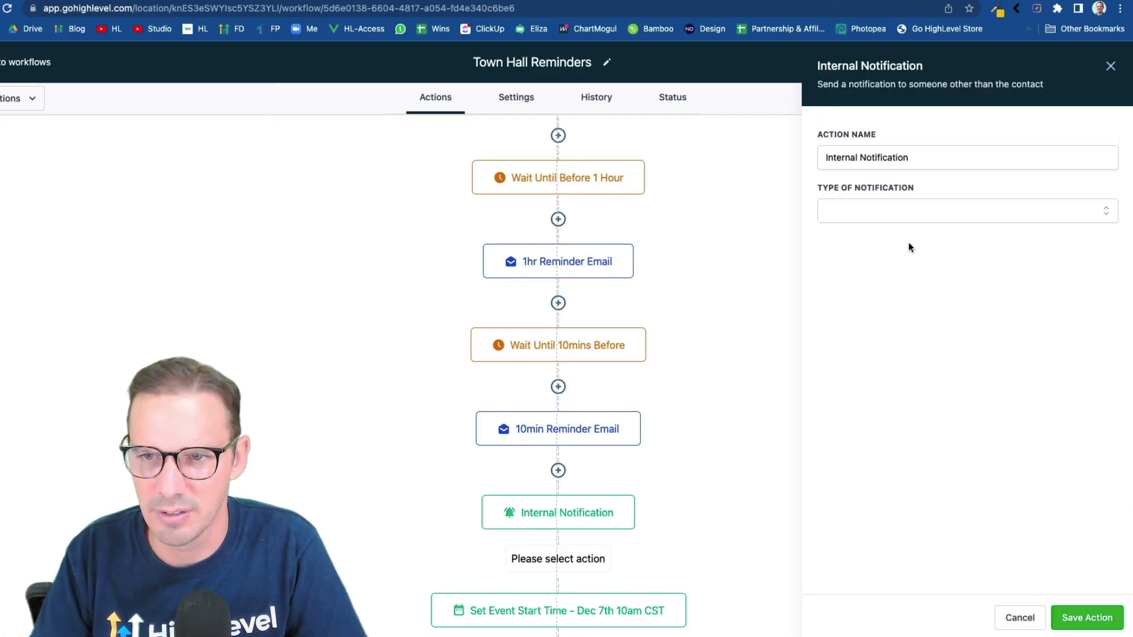
click(883, 219)
click(856, 290)
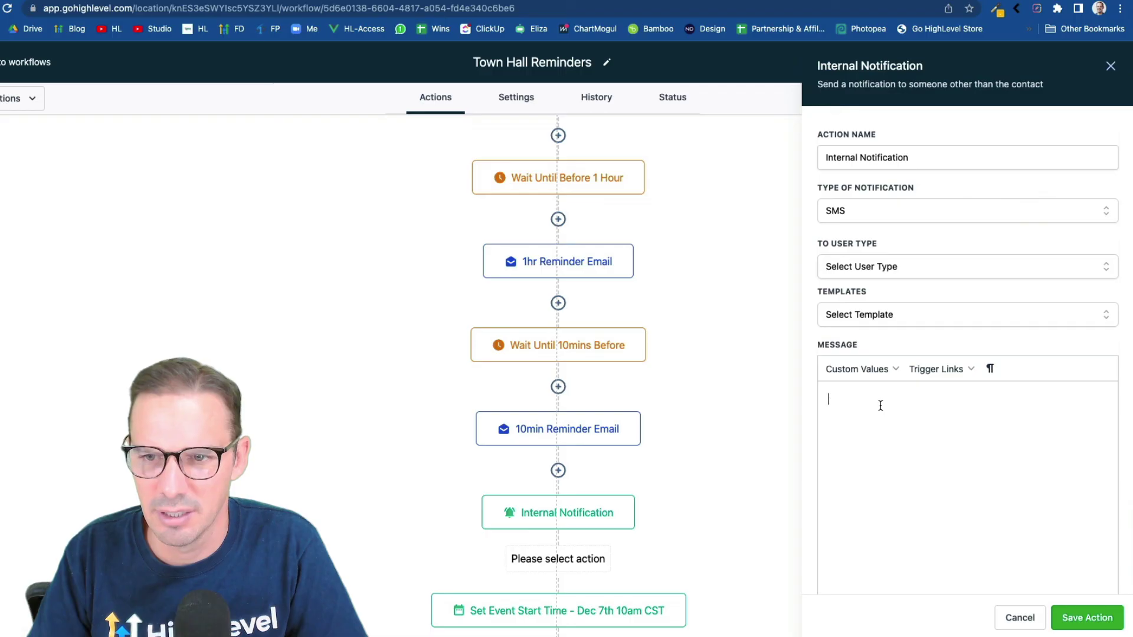
key(super+v)
Send the SMS to a particular user, skip choosing a template, and save the step
click(871, 268)
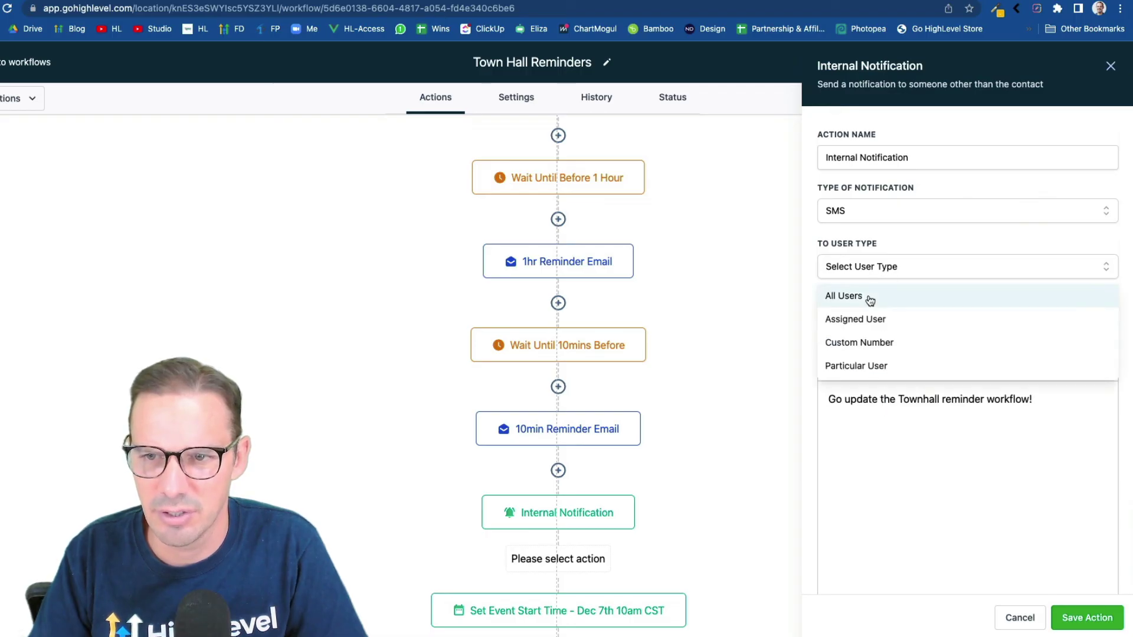
click(868, 366)
click(868, 325)
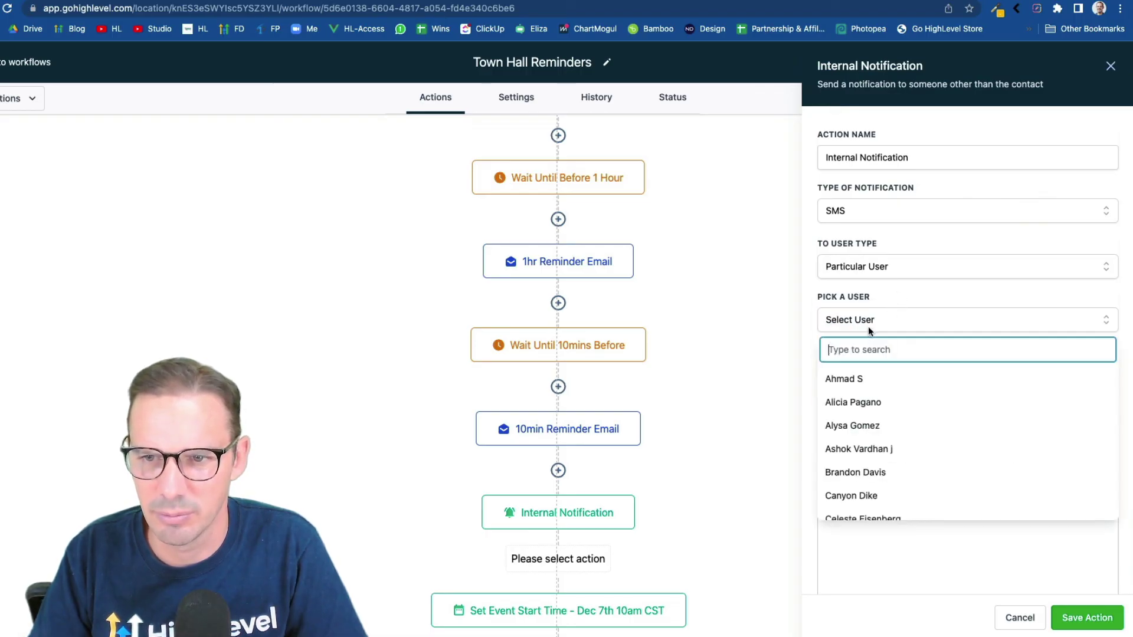
text(chase)
click(867, 378)
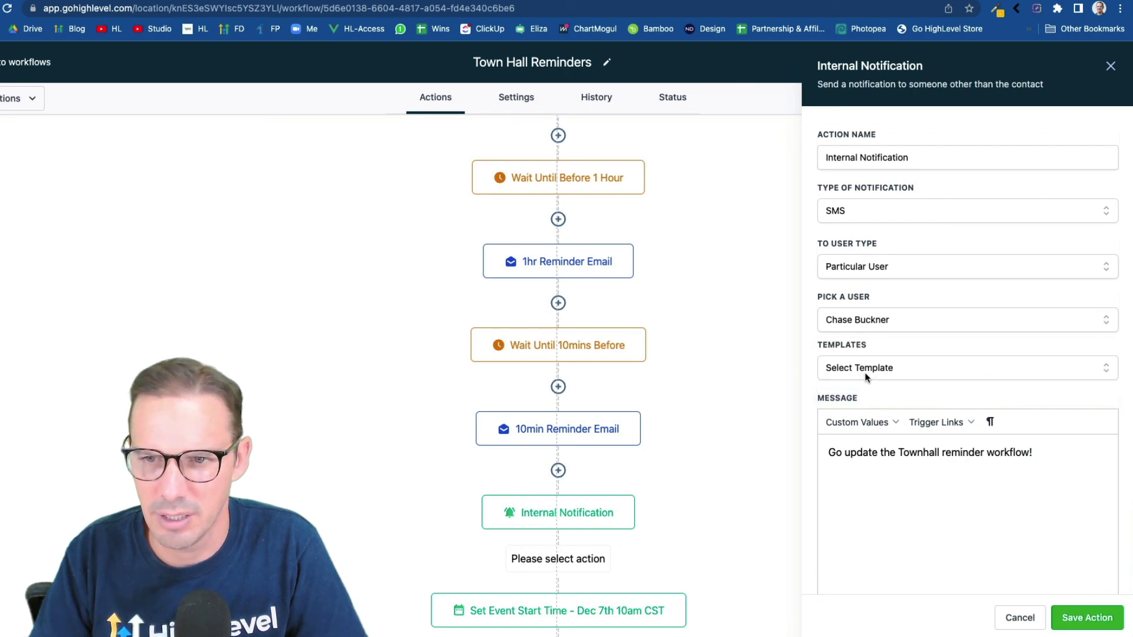
click(870, 370)
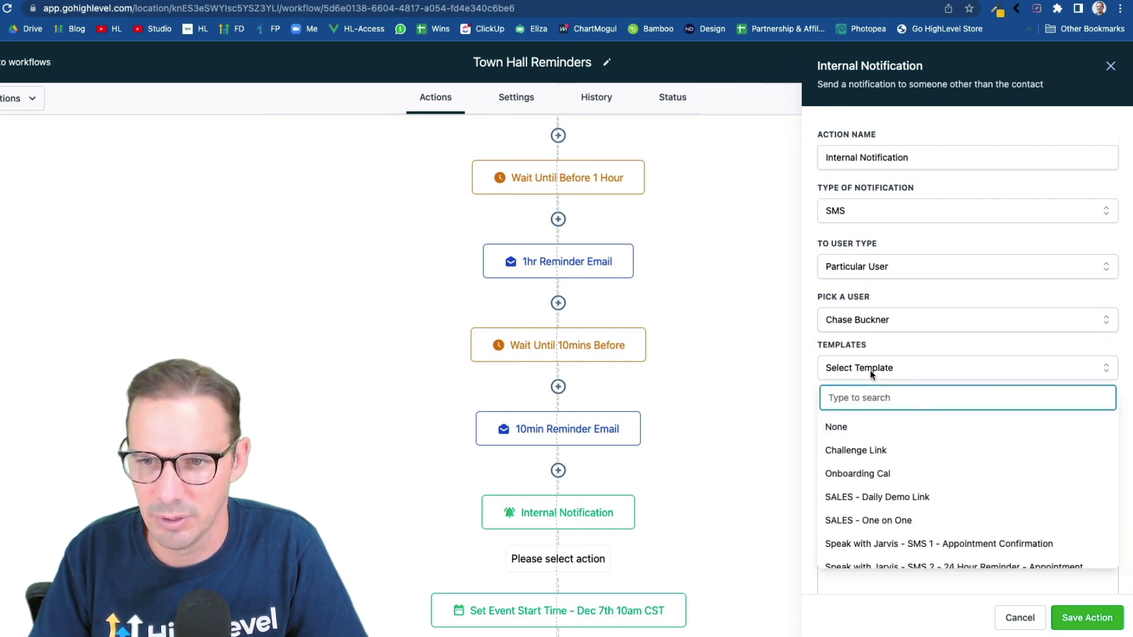
click(900, 345)
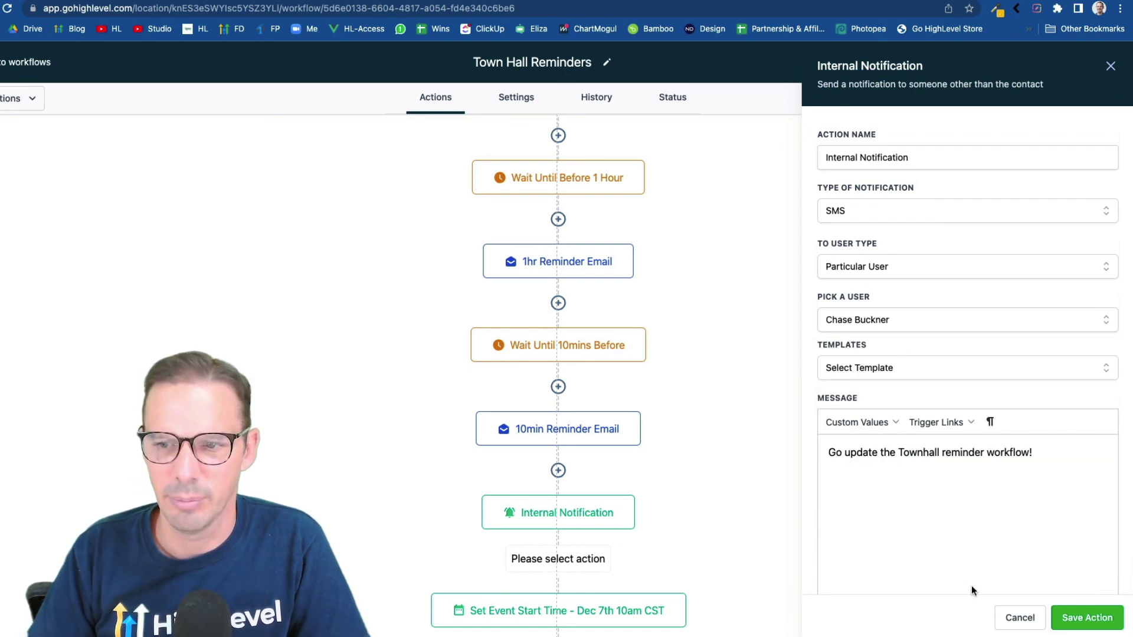
click(1074, 616)
Switch the Town Hall Reminders workflow from Draft to Publish and save it
scroll(627, 455, up, 3)
scroll(627, 455, down, 2)
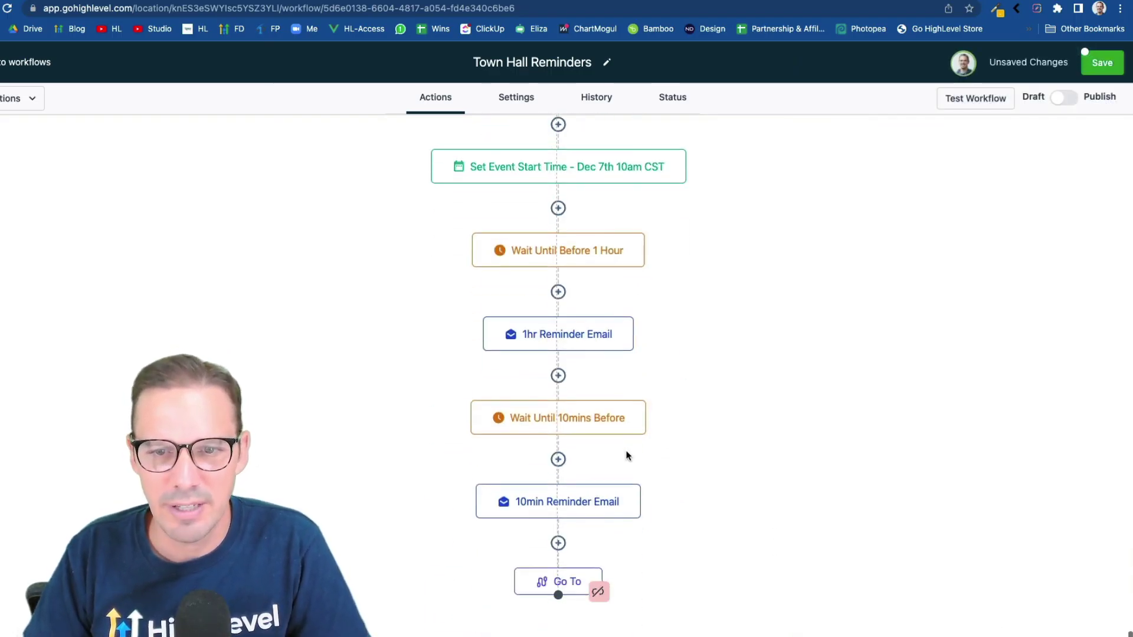
scroll(627, 455, up, 15)
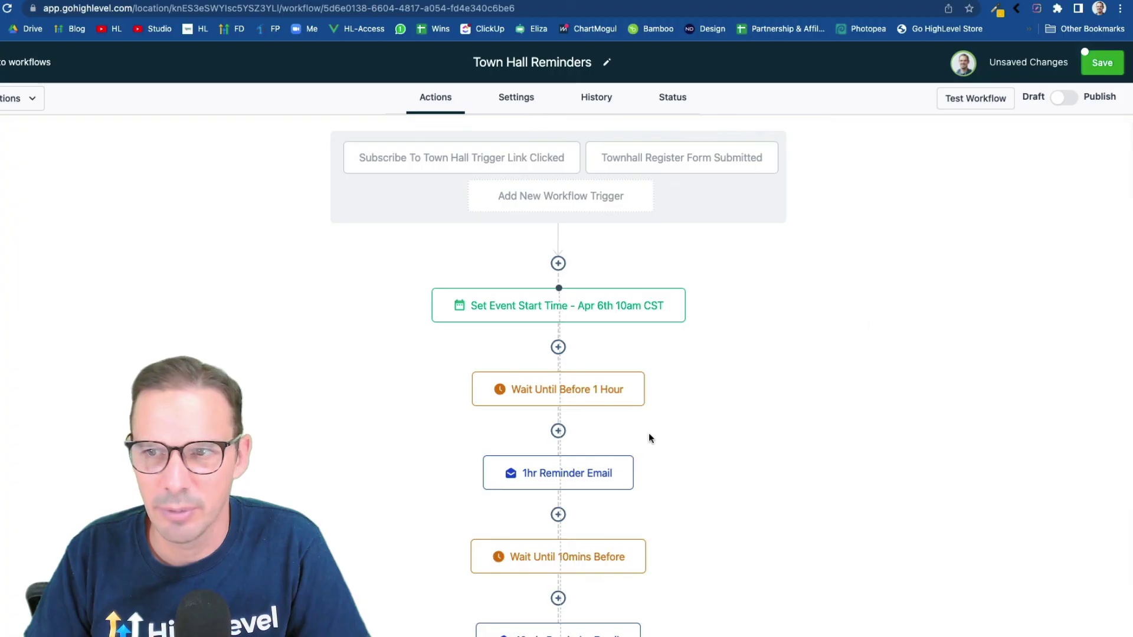
click(1071, 102)
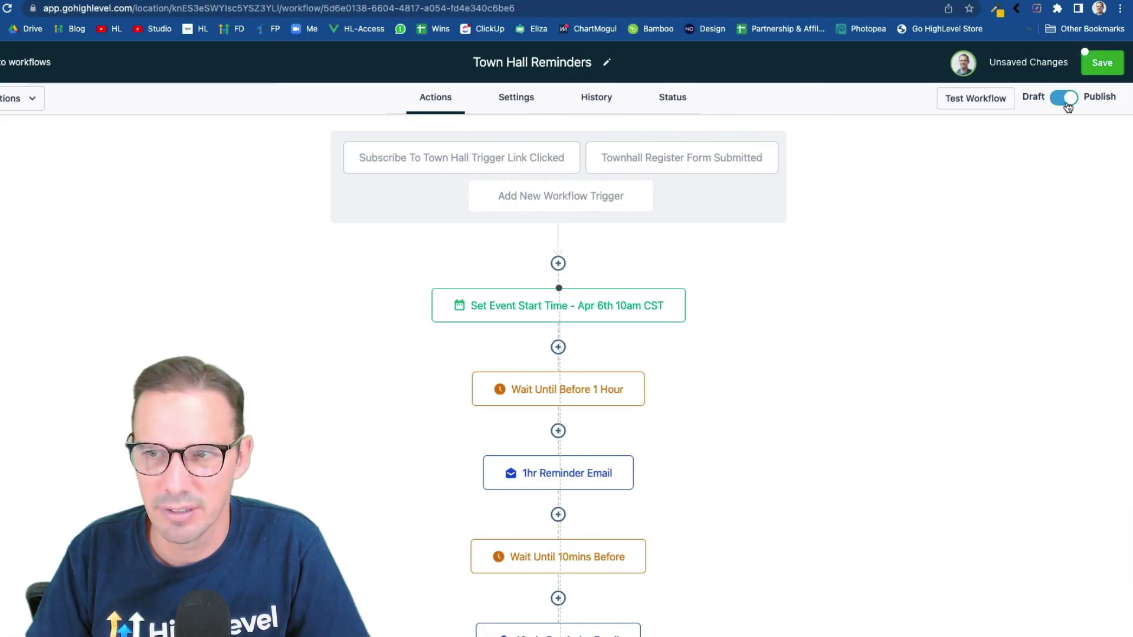
click(1095, 70)
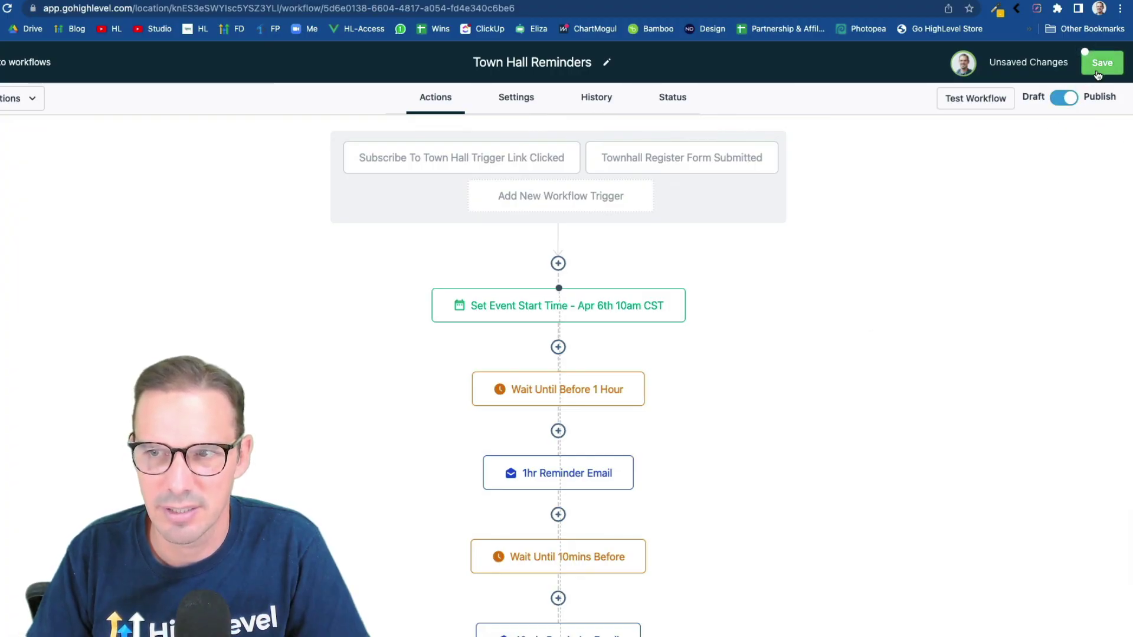